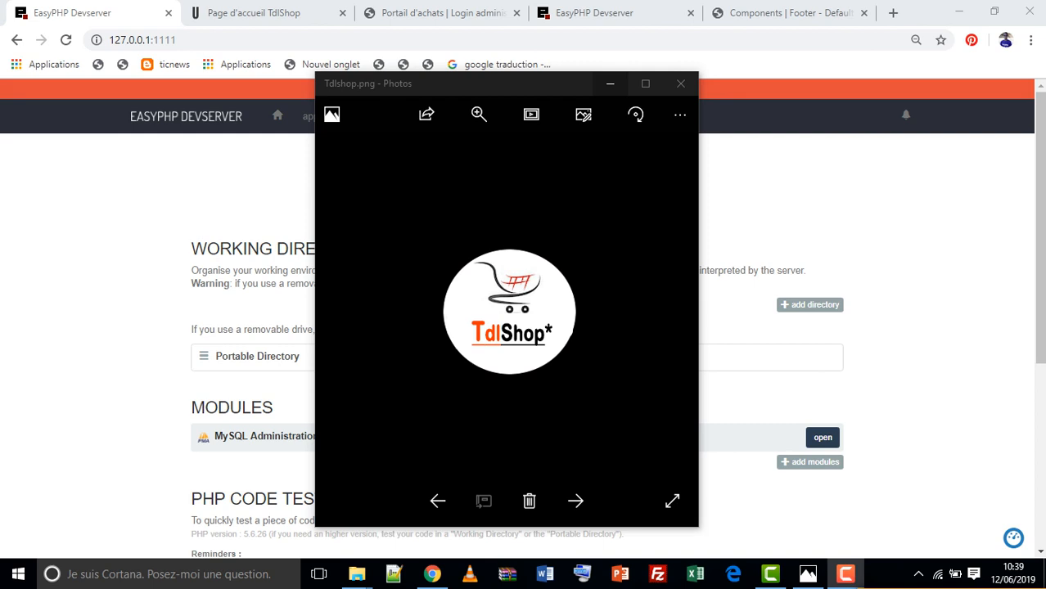
Step: Minimize the logo image and open the Carousel component's Default story in the React Materialize documentation
{"action": "left_click", "coordinate": [610, 84]}
{"action": "left_click", "coordinate": [786, 12]}
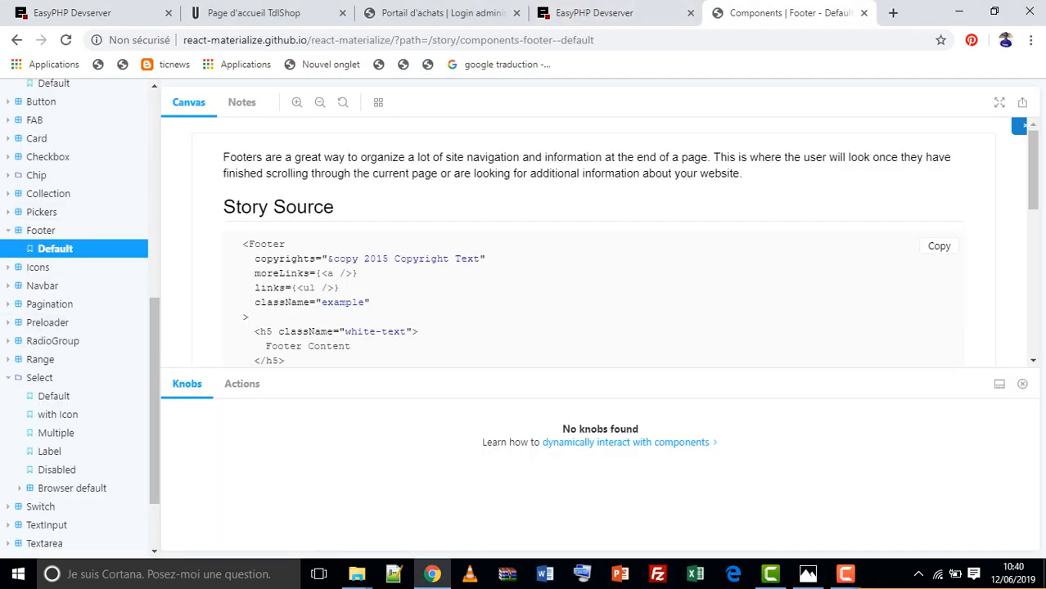
{"action": "left_click_drag", "start_coordinate": [154, 330], "coordinate": [154, 122]}
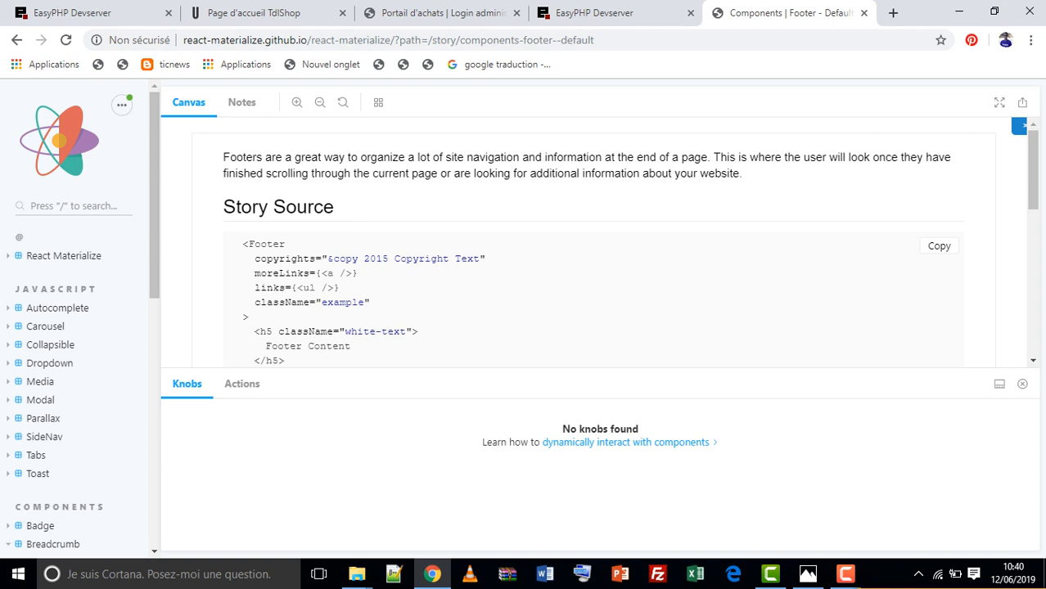
{"action": "left_click", "coordinate": [45, 326]}
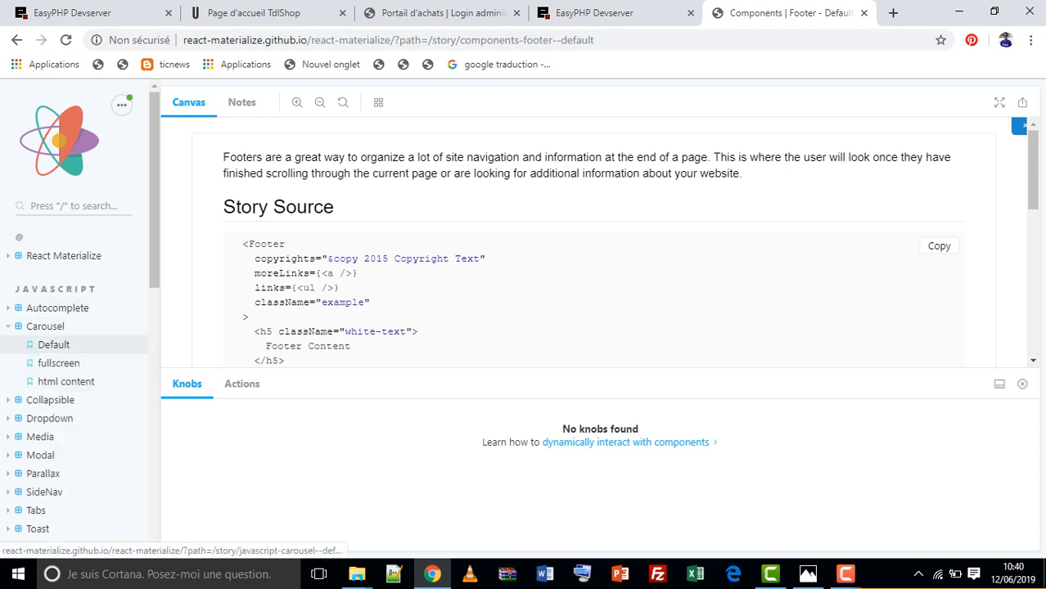
{"action": "left_click", "coordinate": [53, 345]}
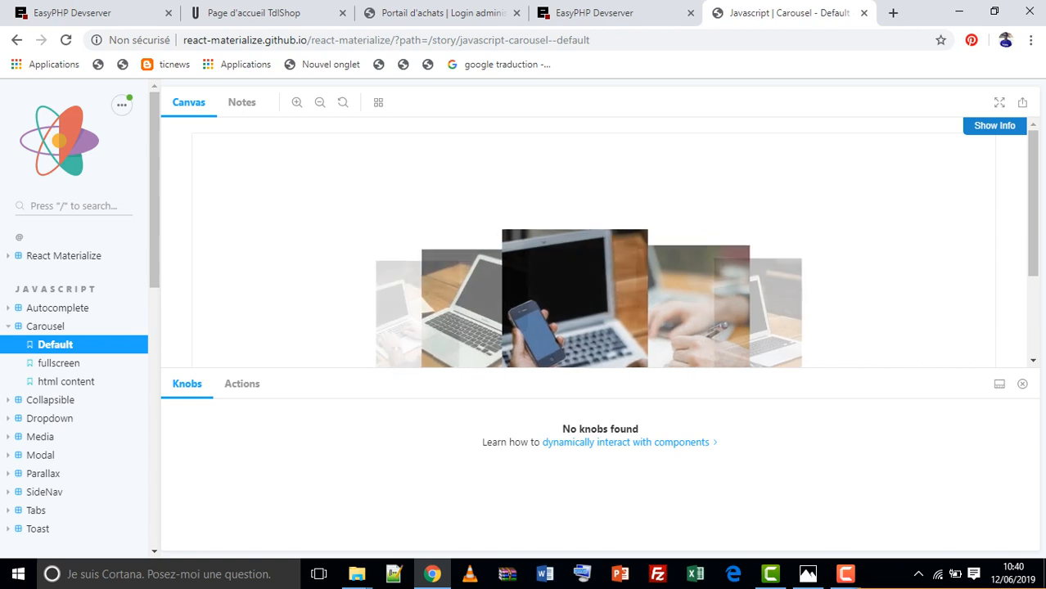
Step: Show the Carousel story's info and examine its source code and prop types
{"action": "left_click", "coordinate": [994, 126]}
{"action": "scroll", "coordinate": [593, 245], "scroll_direction": "down", "scroll_amount": 2}
{"action": "scroll", "coordinate": [593, 245], "scroll_direction": "down", "scroll_amount": 2}
{"action": "scroll", "coordinate": [594, 246], "scroll_direction": "up", "scroll_amount": 4}
{"action": "scroll", "coordinate": [593, 246], "scroll_direction": "down", "scroll_amount": 2}
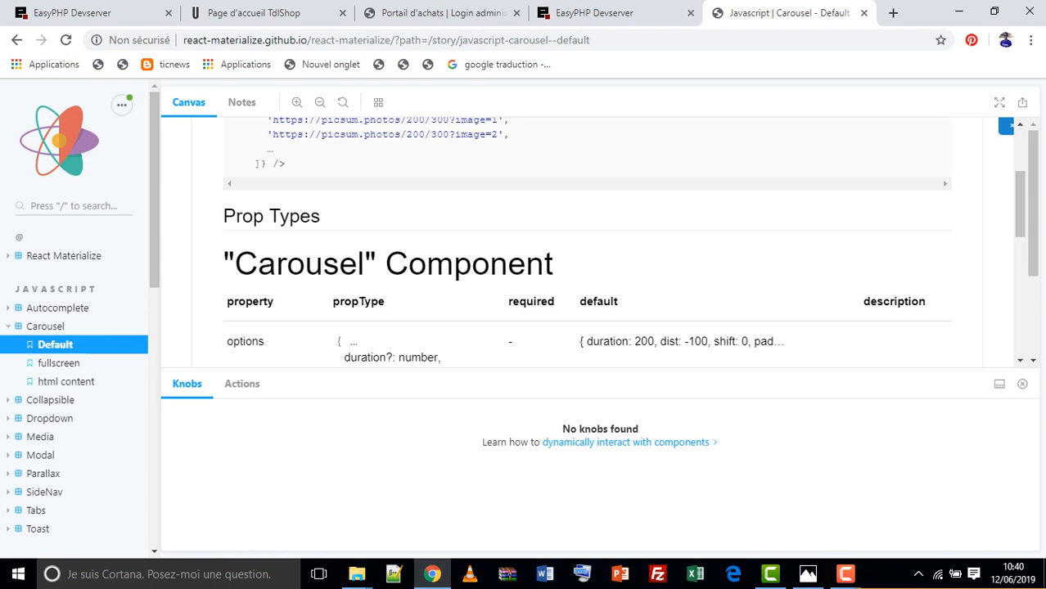
{"action": "scroll", "coordinate": [594, 245], "scroll_direction": "down", "scroll_amount": 2}
{"action": "scroll", "coordinate": [593, 242], "scroll_direction": "down", "scroll_amount": 3}
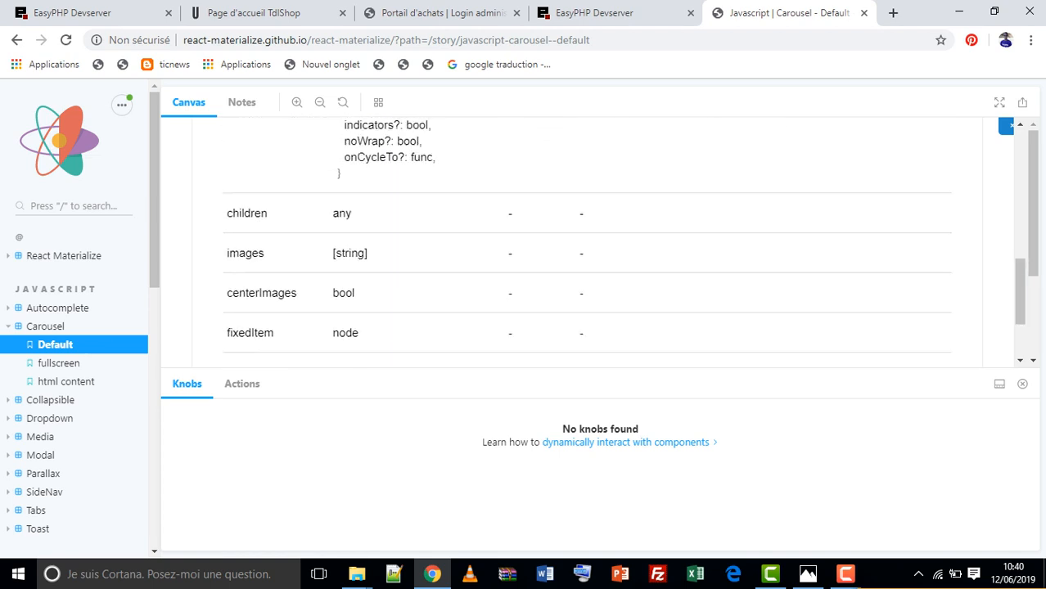
{"action": "scroll", "coordinate": [594, 242], "scroll_direction": "up", "scroll_amount": 6}
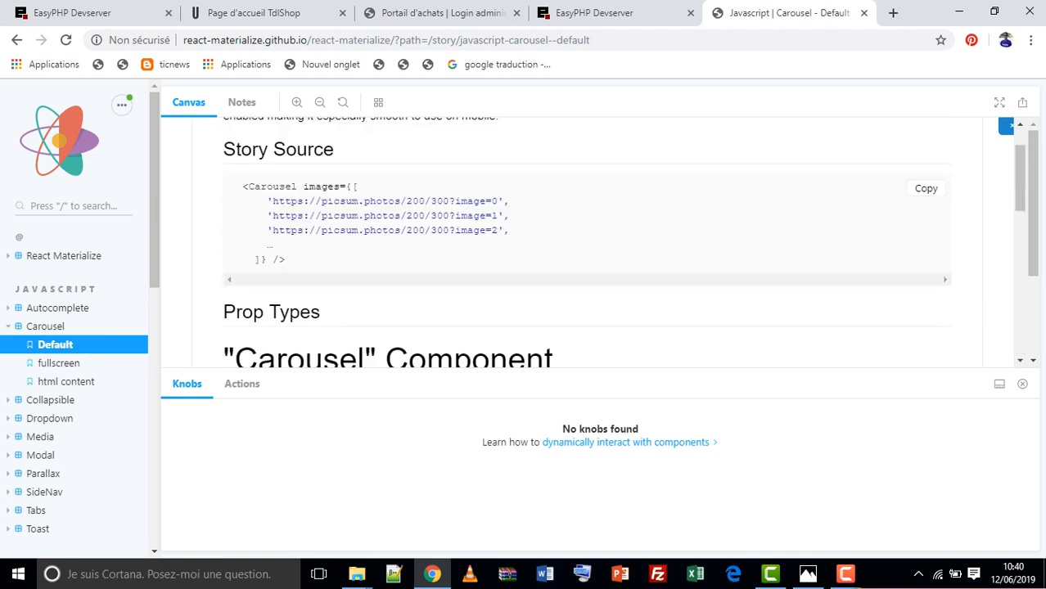
{"action": "scroll", "coordinate": [594, 242], "scroll_direction": "up", "scroll_amount": 1}
{"action": "scroll", "coordinate": [82, 436], "scroll_direction": "down", "scroll_amount": 1}
Step: Open the SideNav component's Default story, launch its demo menu and look through the links
{"action": "scroll", "coordinate": [82, 391], "scroll_direction": "down", "scroll_amount": 2}
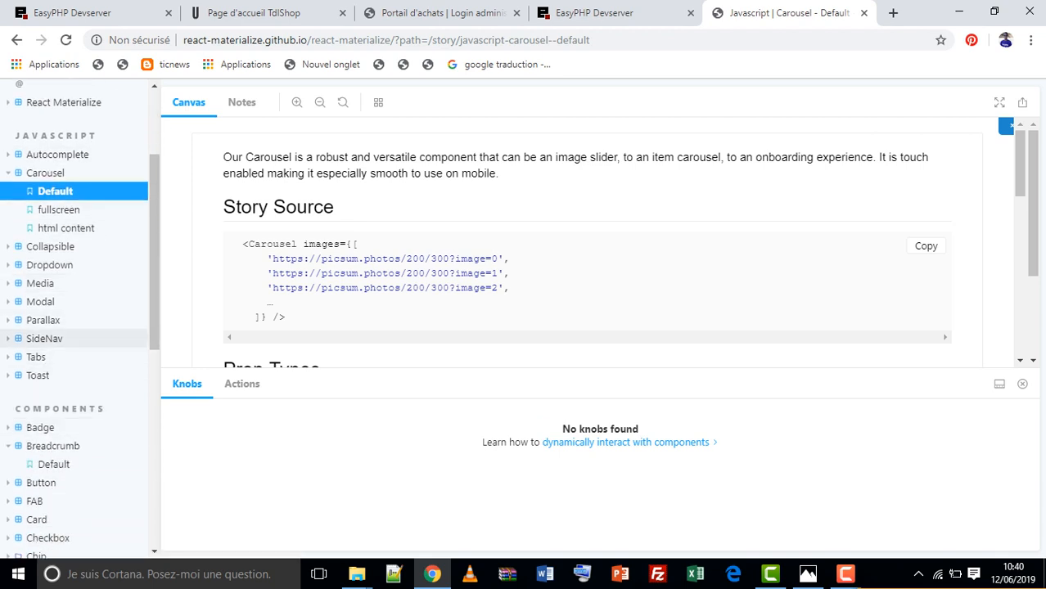
{"action": "left_click", "coordinate": [44, 338]}
{"action": "left_click", "coordinate": [55, 357]}
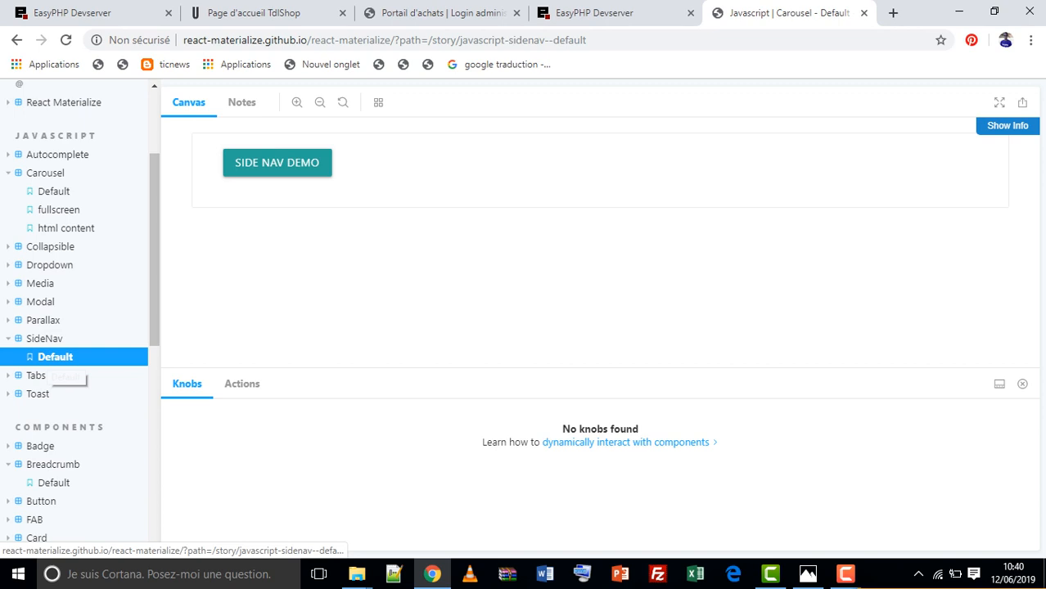
{"action": "left_click", "coordinate": [277, 163]}
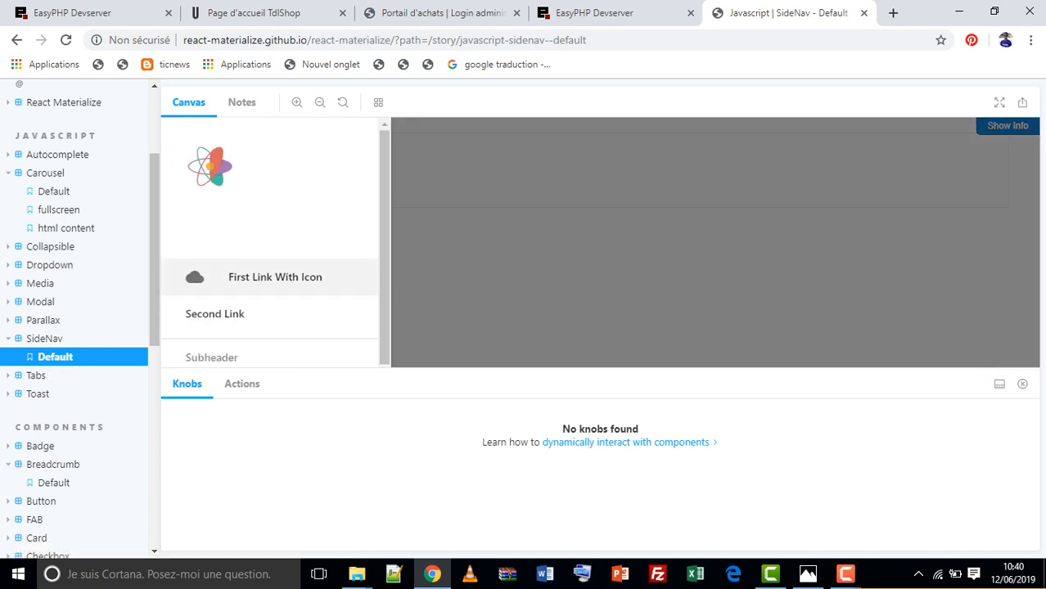
{"action": "left_click_drag", "start_coordinate": [385, 213], "coordinate": [385, 250]}
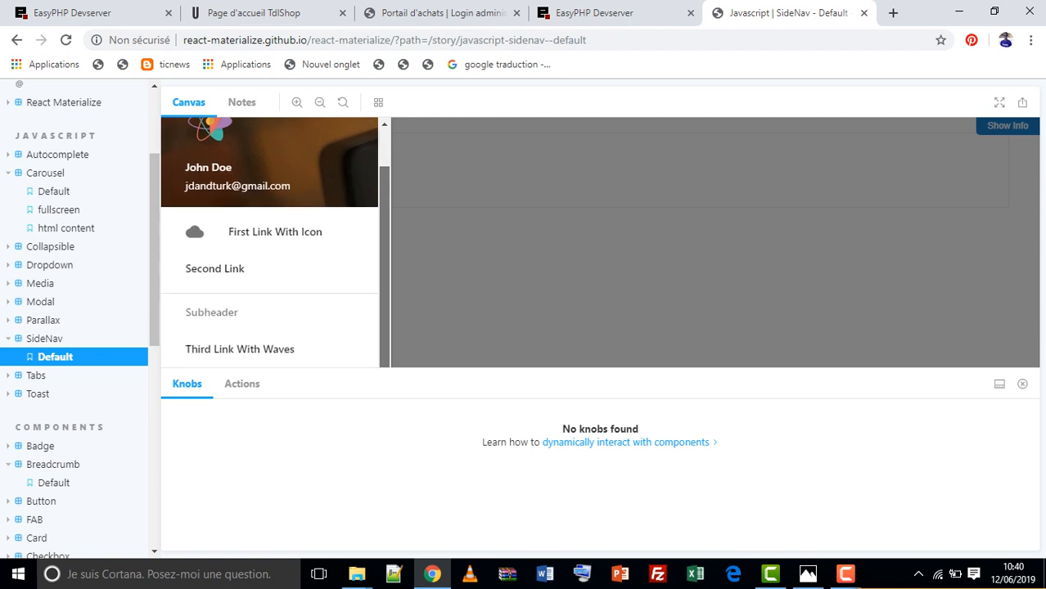
{"action": "scroll", "coordinate": [246, 343], "scroll_direction": "up", "scroll_amount": 1}
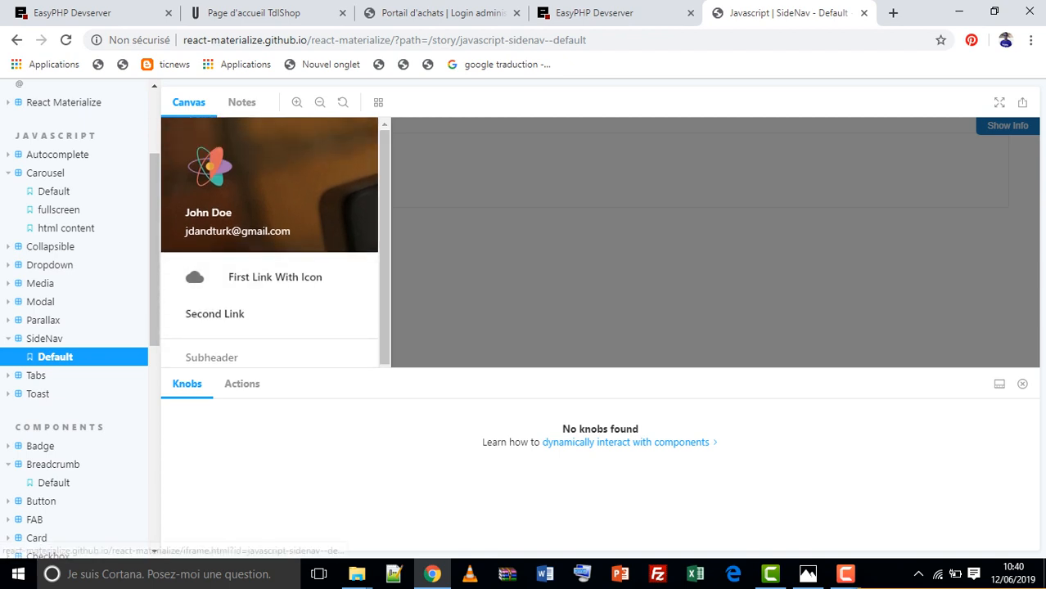
Step: Preview the open SideNav menu in full screen, restore the normal layout and return to the SideNav story page
{"action": "left_click", "coordinate": [242, 102]}
{"action": "left_click", "coordinate": [190, 102]}
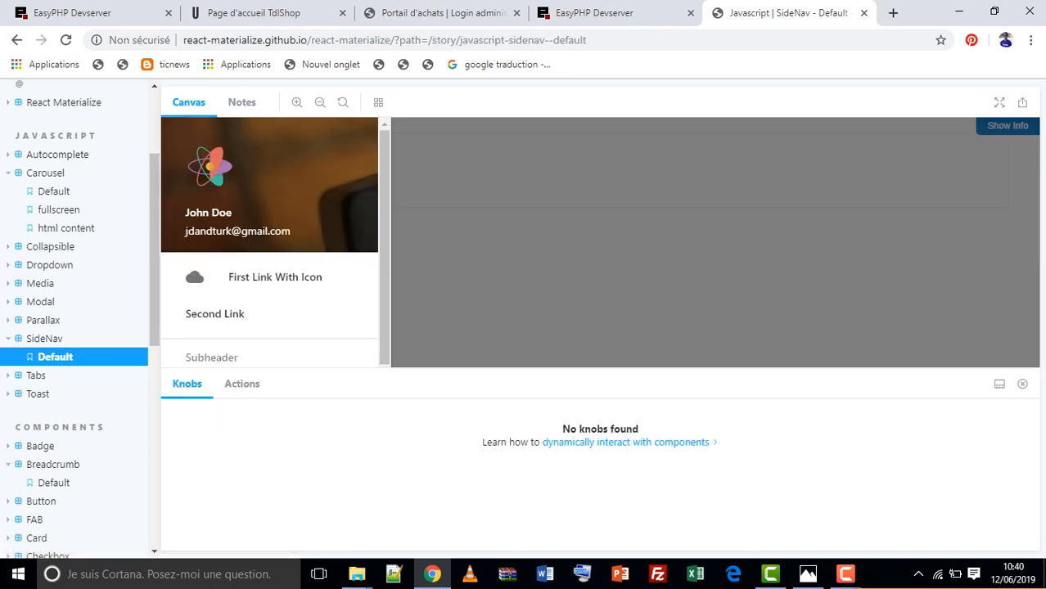
{"action": "left_click", "coordinate": [1000, 102]}
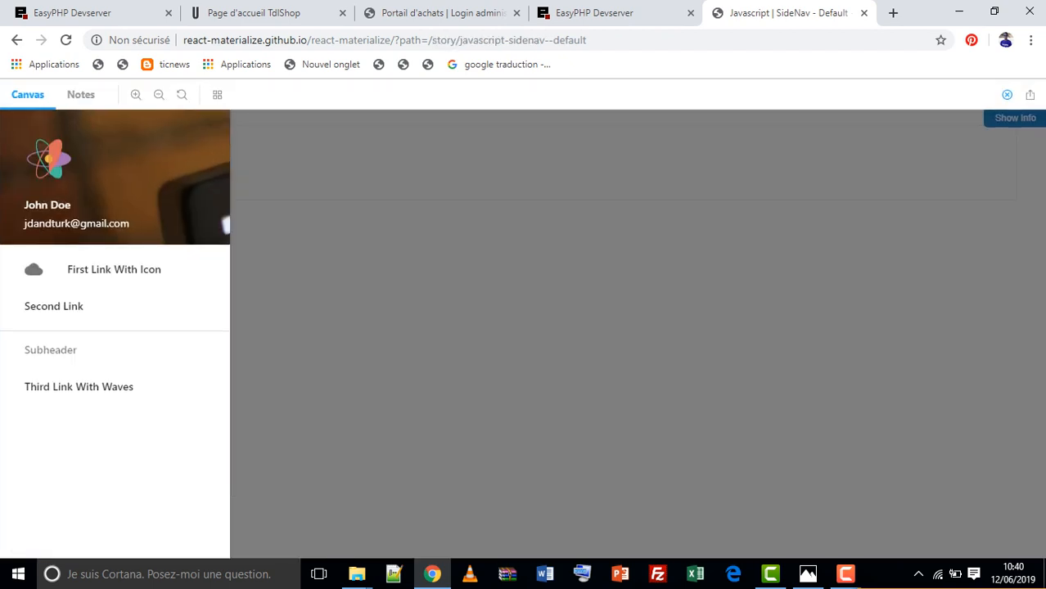
{"action": "left_click", "coordinate": [1007, 95]}
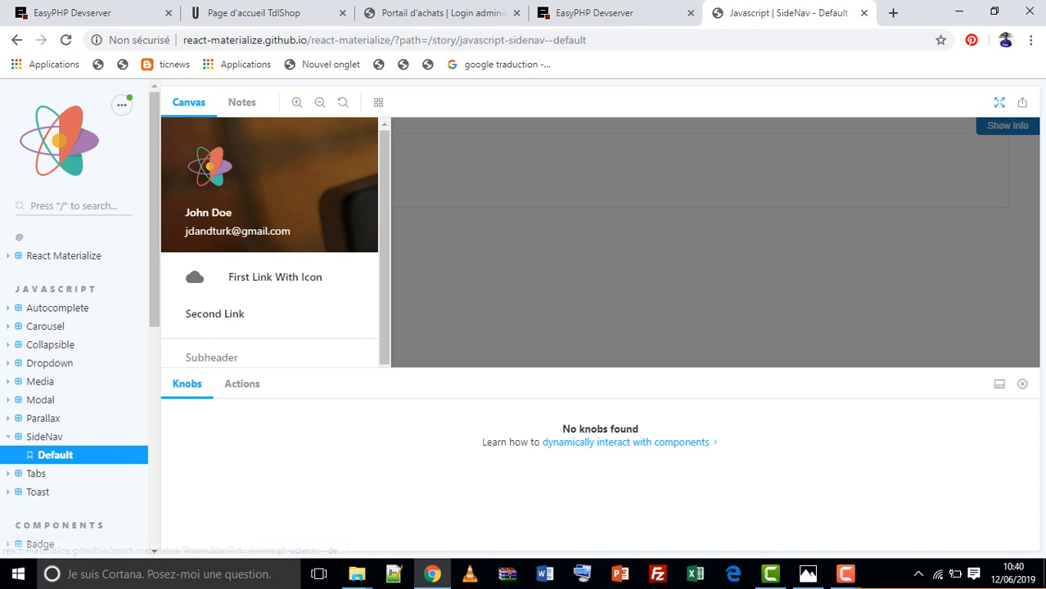
{"action": "key", "text": "F5"}
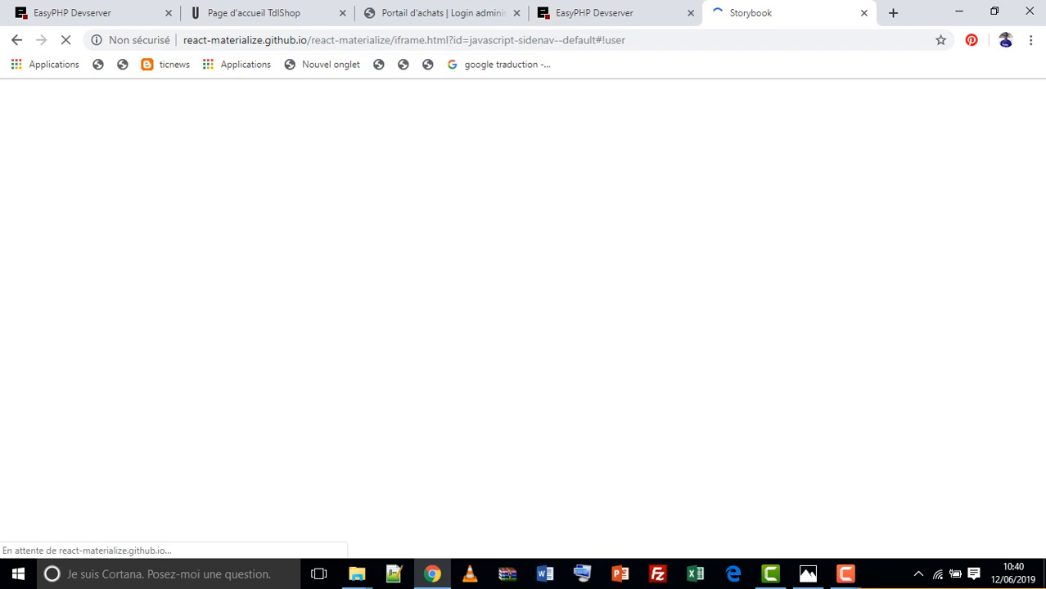
{"action": "left_click", "coordinate": [16, 40]}
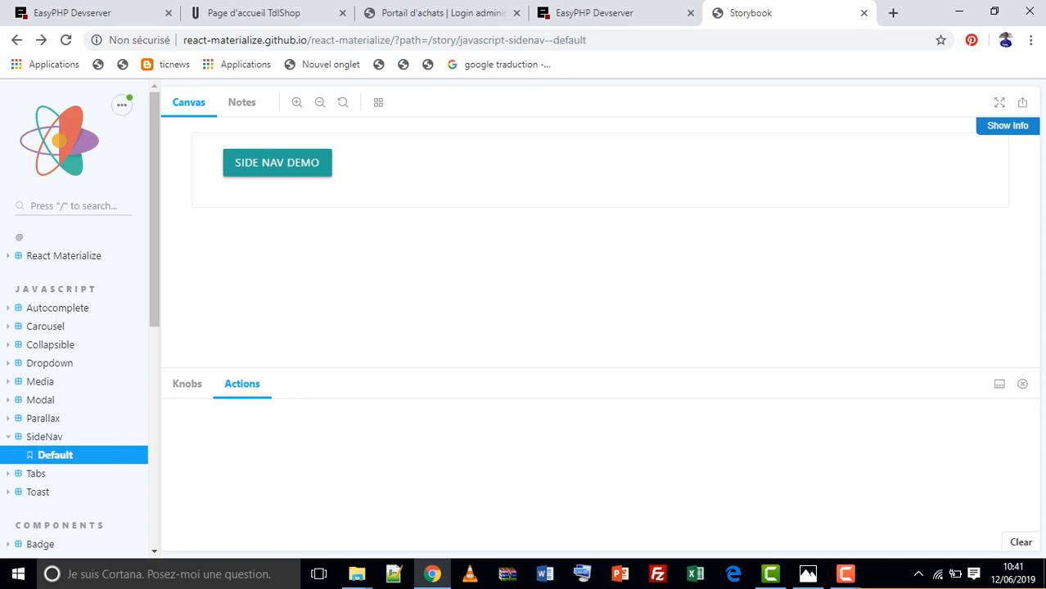
Step: Show the SideNav story's info, examine its source code, and close the info view
{"action": "left_click", "coordinate": [1008, 126]}
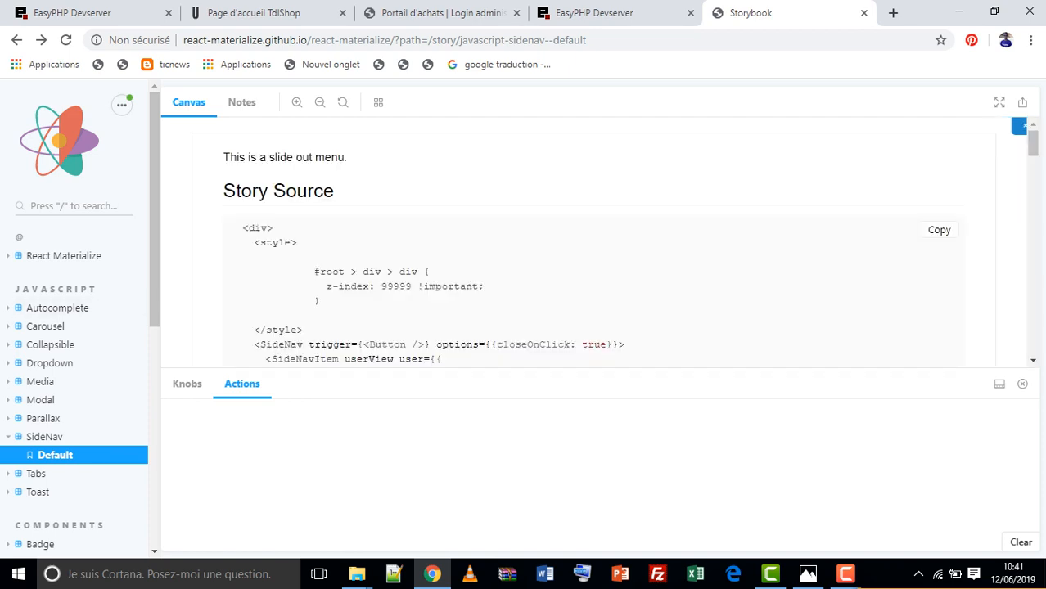
{"action": "scroll", "coordinate": [595, 242], "scroll_direction": "down", "scroll_amount": 9}
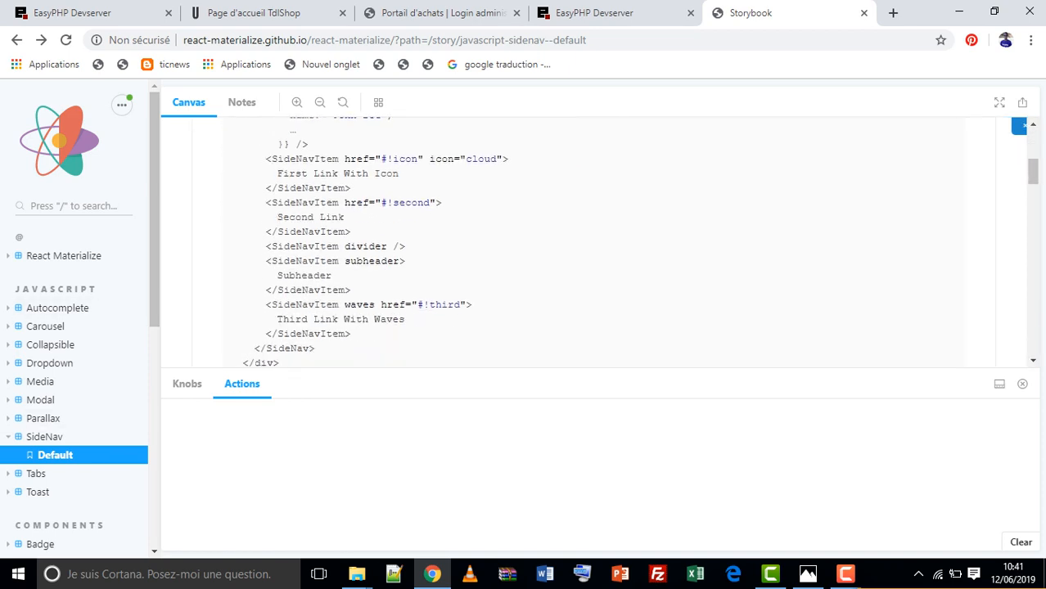
{"action": "scroll", "coordinate": [594, 242], "scroll_direction": "up", "scroll_amount": 6}
{"action": "scroll", "coordinate": [594, 242], "scroll_direction": "up", "scroll_amount": 3}
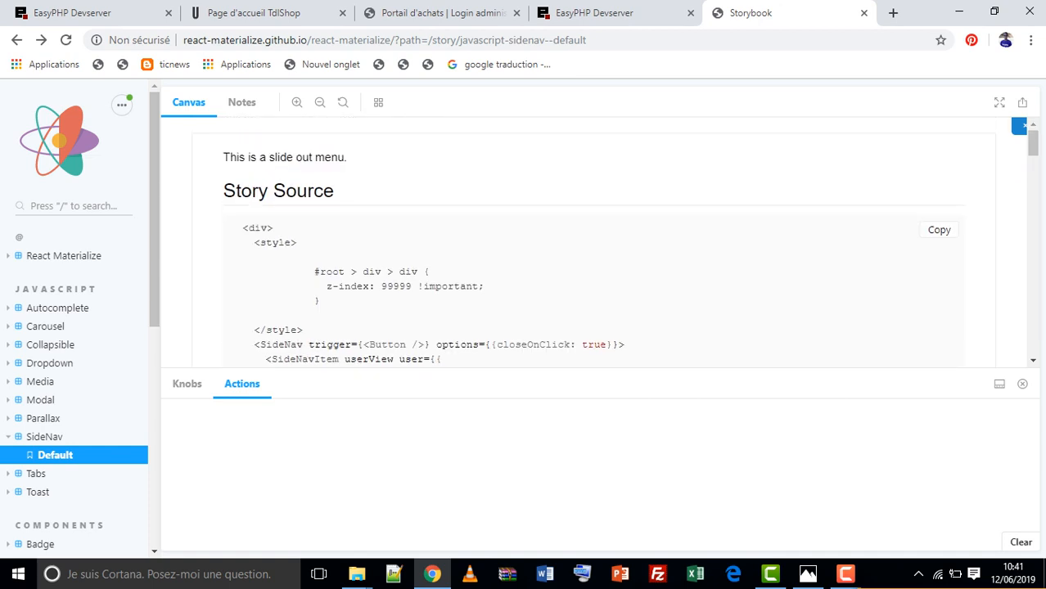
{"action": "left_click", "coordinate": [1020, 126]}
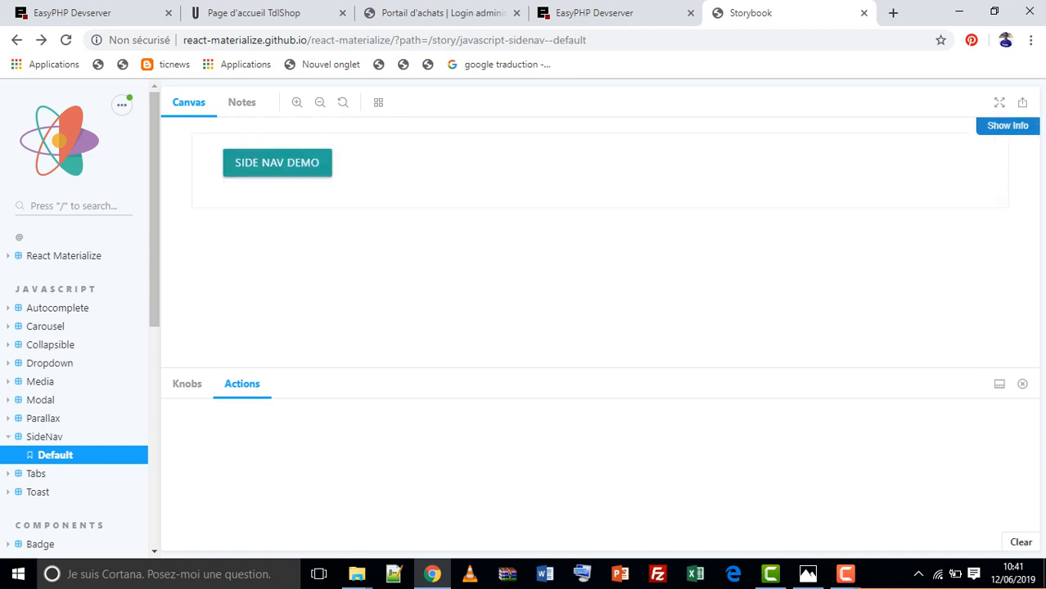
Step: Reopen the SideNav demo menu, zoom the canvas out one level to preview it, and close the menu
{"action": "left_click", "coordinate": [276, 162]}
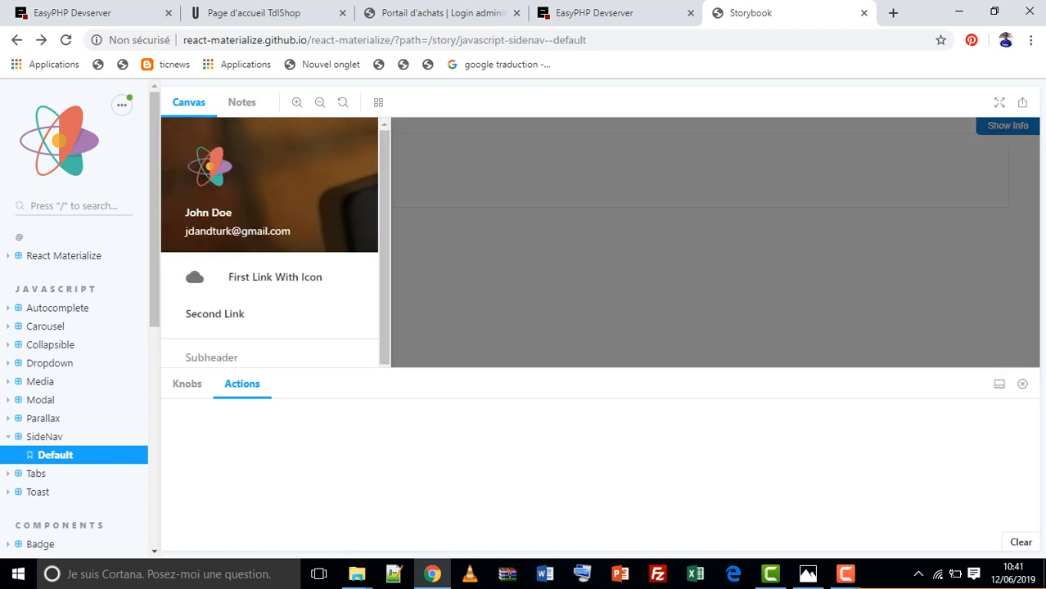
{"action": "left_click", "coordinate": [378, 102]}
{"action": "left_click", "coordinate": [378, 102]}
{"action": "left_click", "coordinate": [320, 103]}
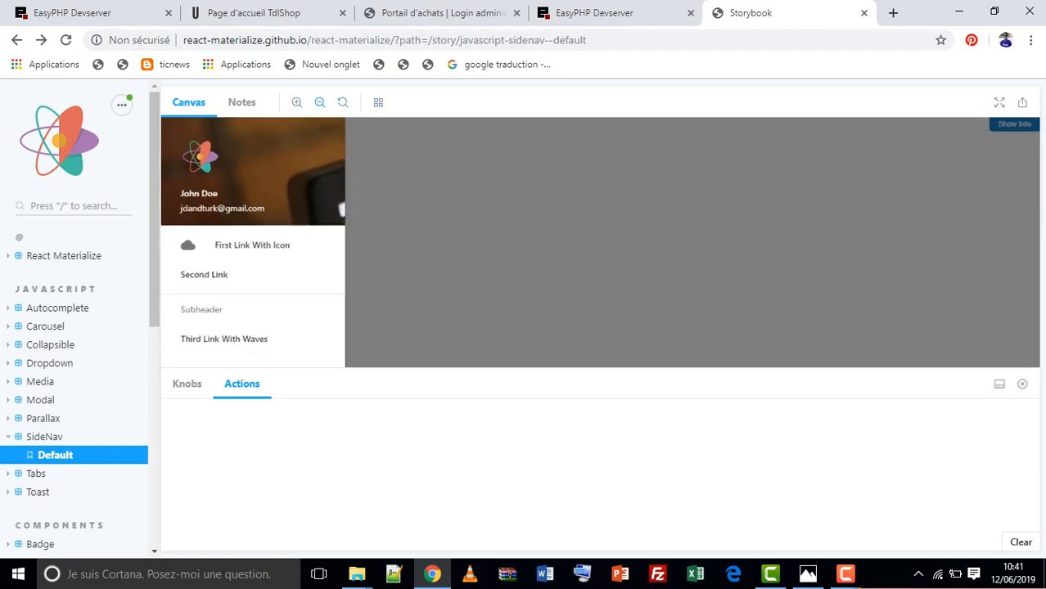
{"action": "left_click", "coordinate": [186, 384]}
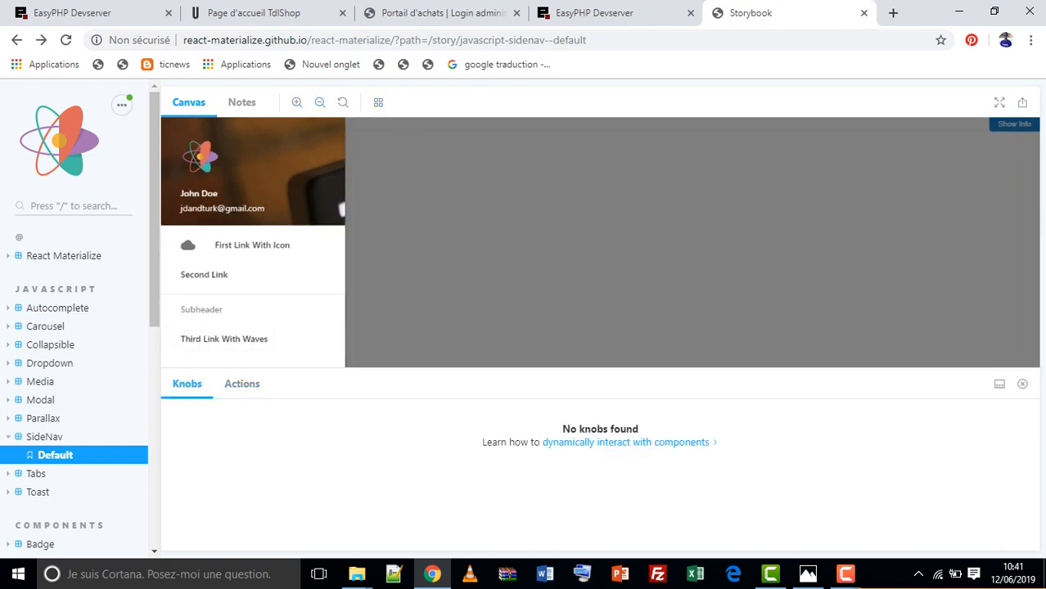
{"action": "left_click", "coordinate": [692, 242]}
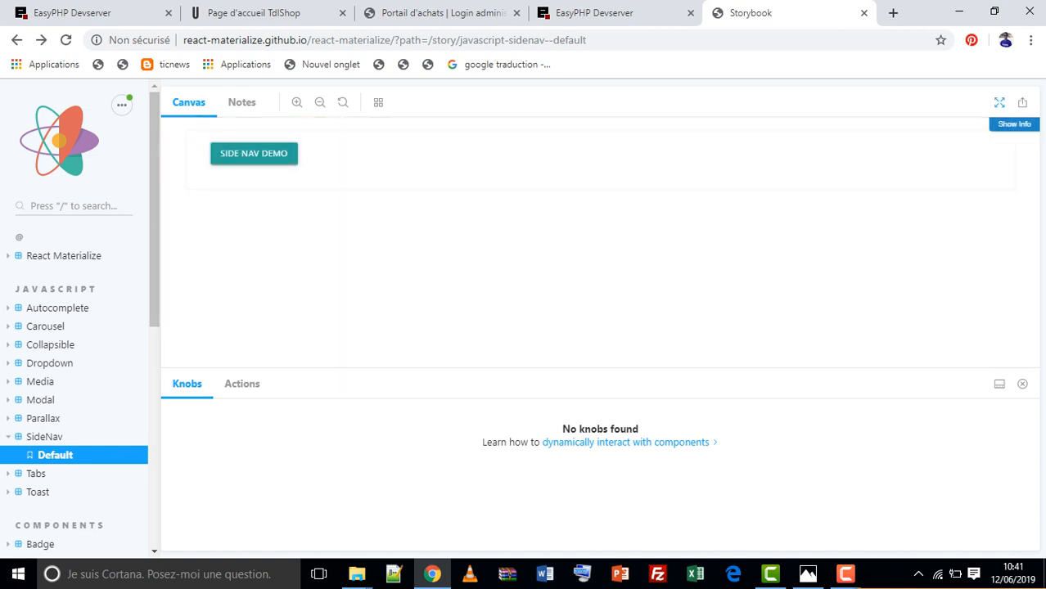
Step: View the Default and Fixed Width Tabs stories of the Tabs component
{"action": "scroll", "coordinate": [74, 352], "scroll_direction": "down", "scroll_amount": 2}
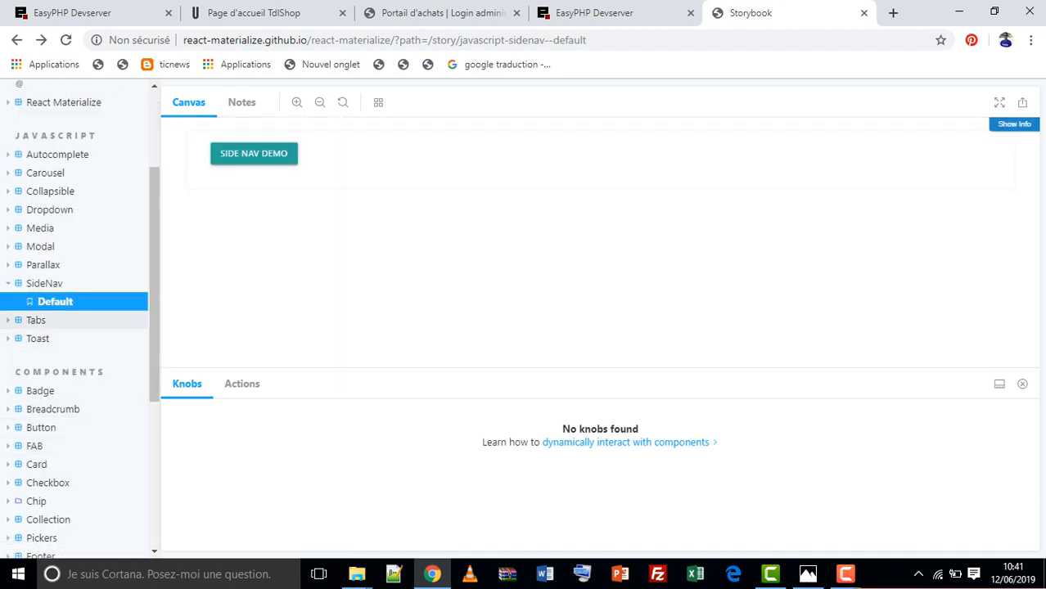
{"action": "left_click", "coordinate": [36, 320]}
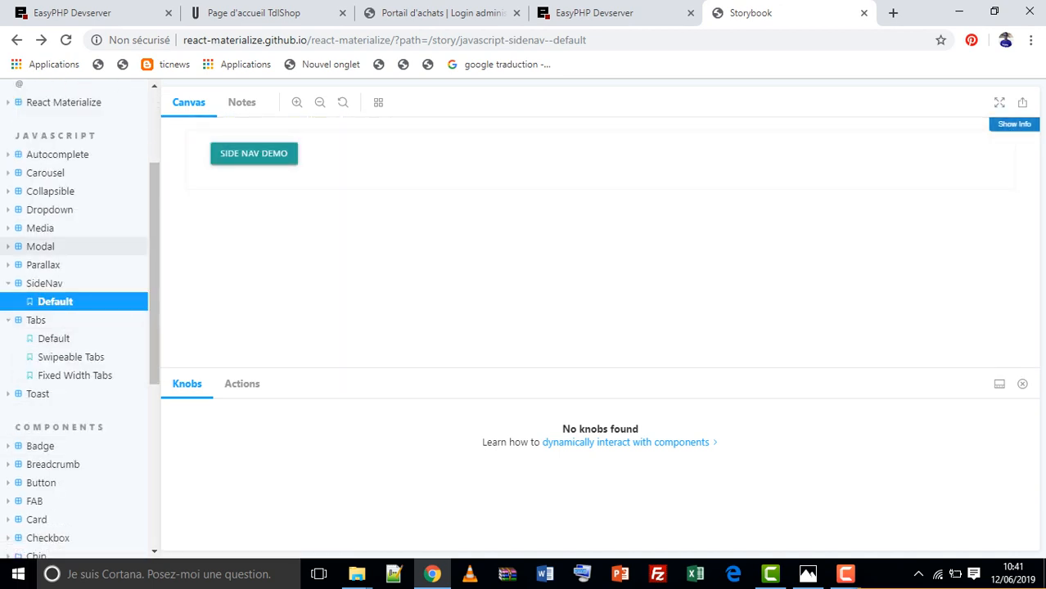
{"action": "left_click", "coordinate": [54, 339]}
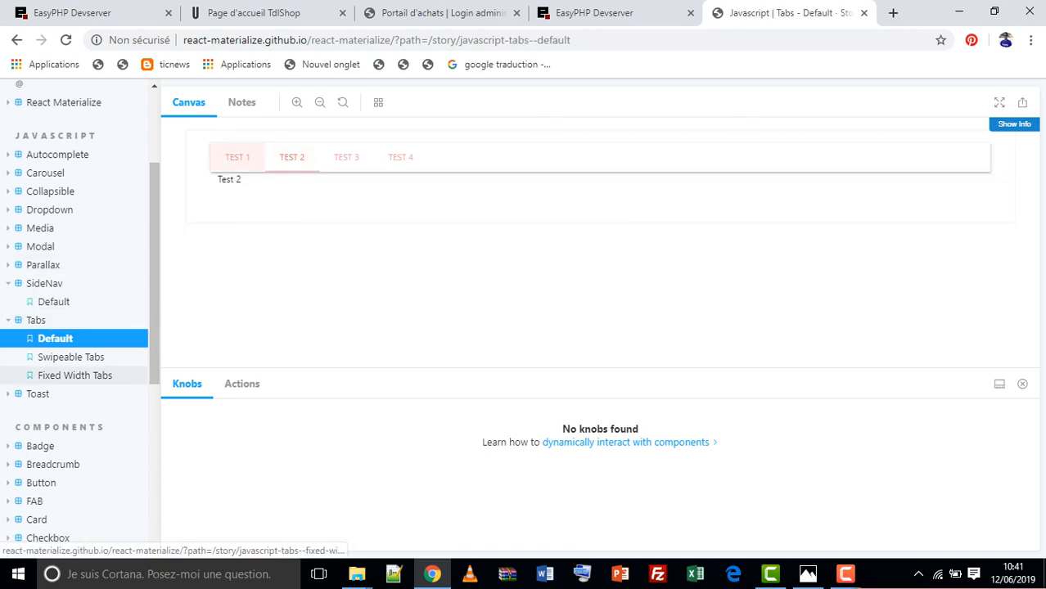
{"action": "left_click", "coordinate": [75, 376]}
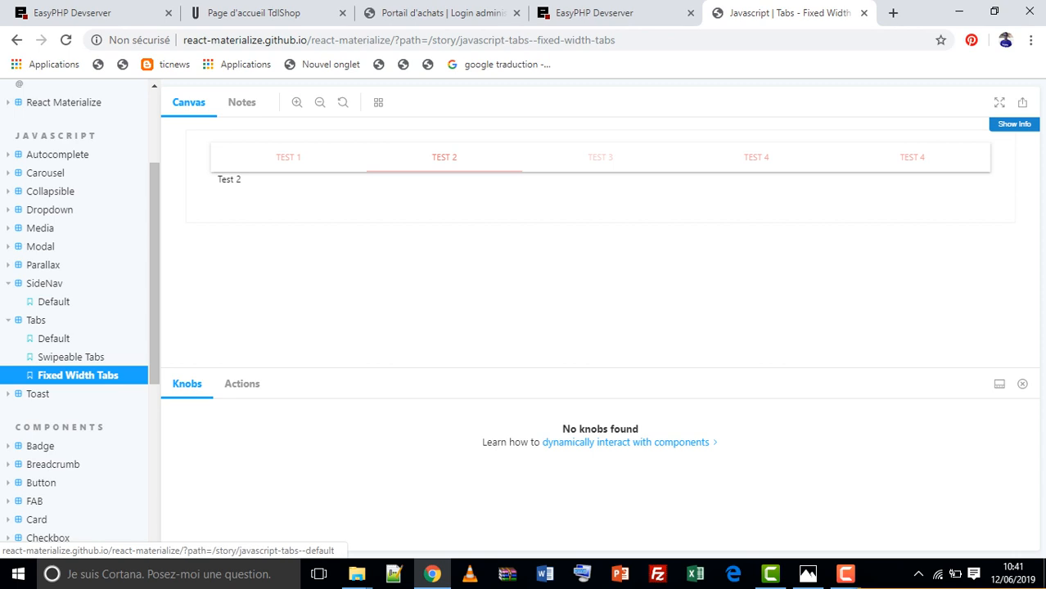
Step: View the newIcon story of the Badge component
{"action": "scroll", "coordinate": [73, 372], "scroll_direction": "down", "scroll_amount": 1}
{"action": "left_click", "coordinate": [40, 370]}
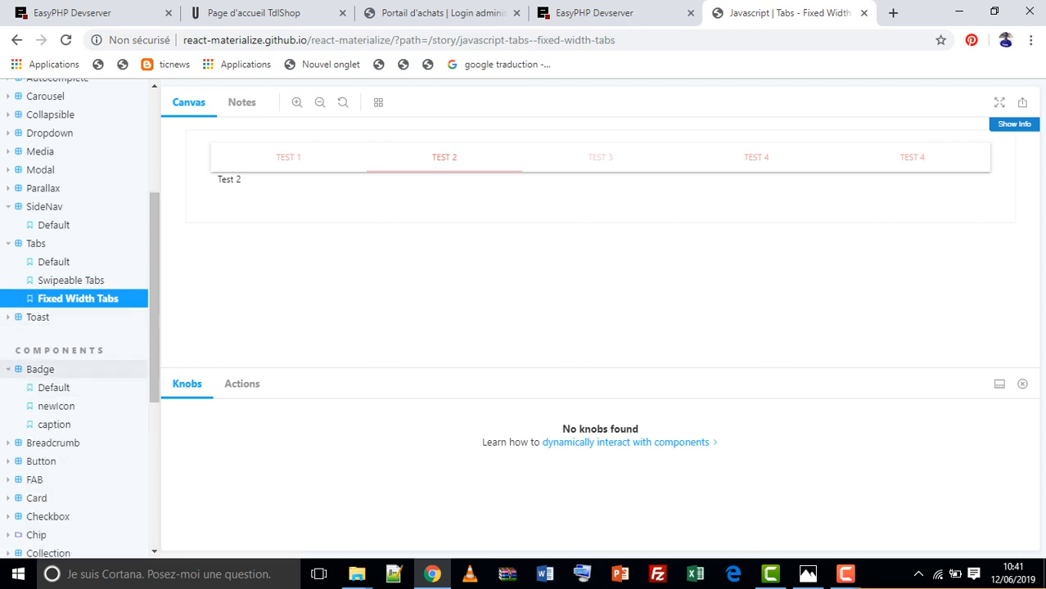
{"action": "left_click", "coordinate": [61, 407]}
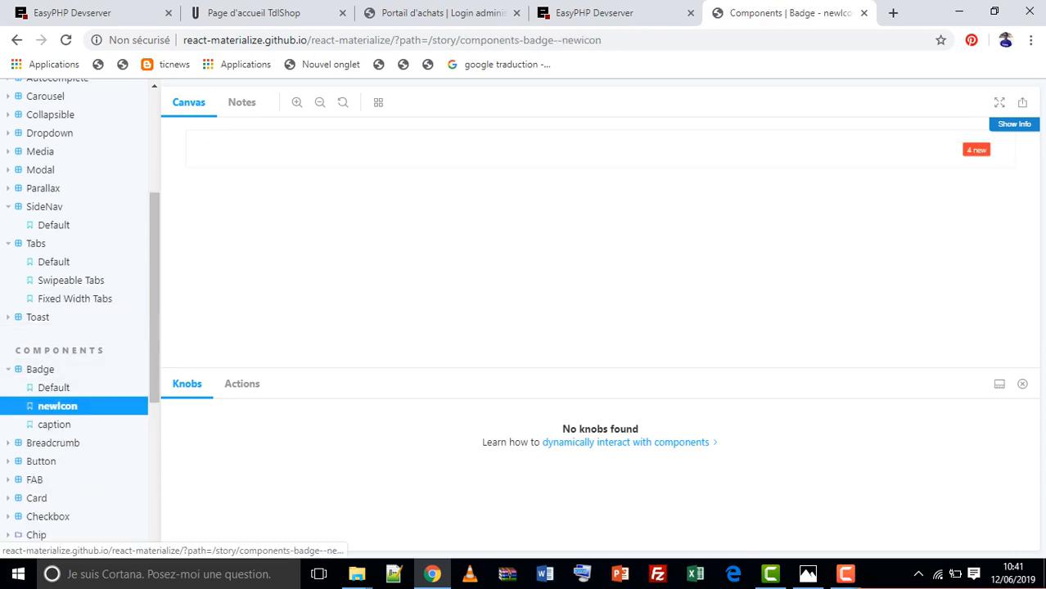
Step: View the Basic story of the Collection component
{"action": "scroll", "coordinate": [92, 386], "scroll_direction": "down", "scroll_amount": 2}
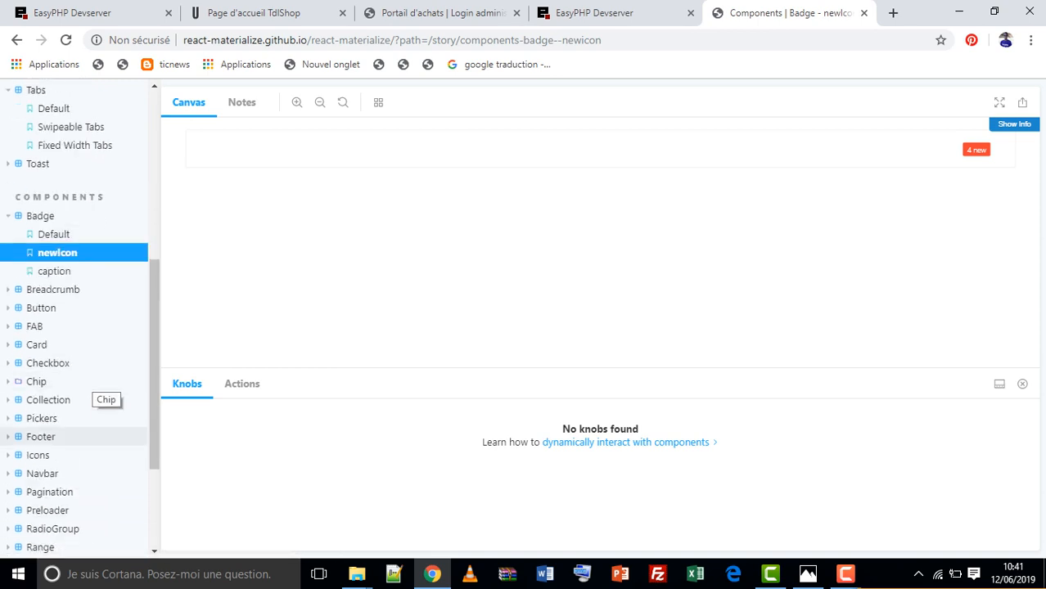
{"action": "scroll", "coordinate": [92, 386], "scroll_direction": "down", "scroll_amount": 2}
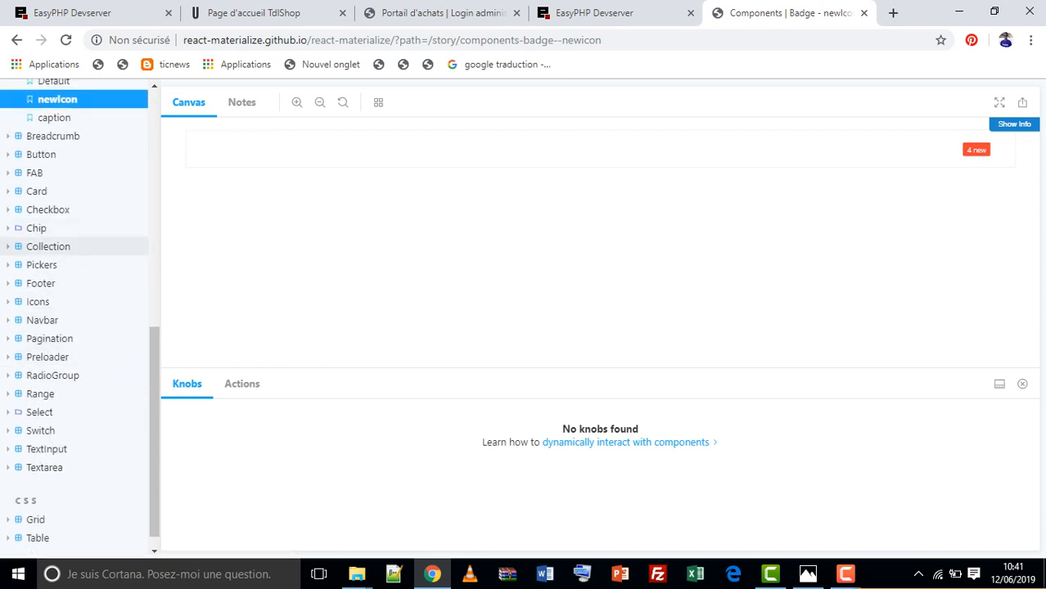
{"action": "left_click", "coordinate": [49, 246]}
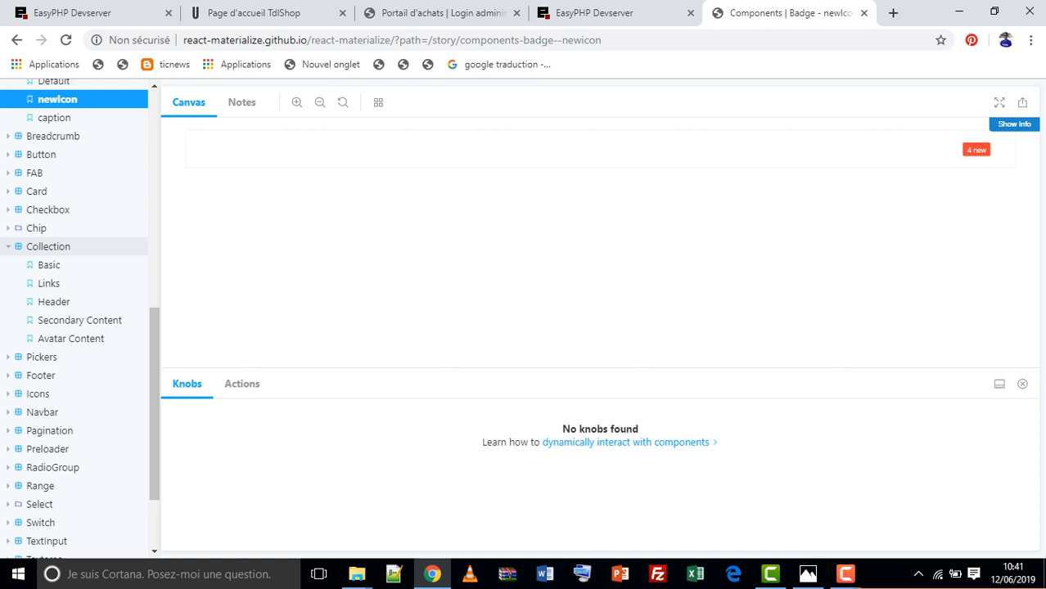
{"action": "left_click", "coordinate": [49, 265]}
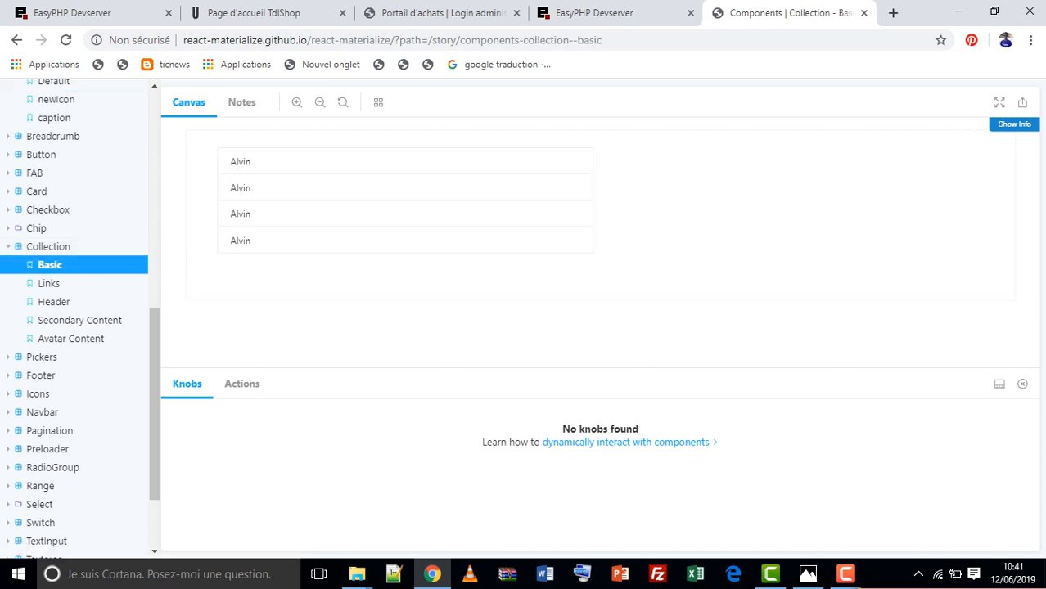
Step: View the Links and Header stories of the Collection component
{"action": "left_click", "coordinate": [50, 283]}
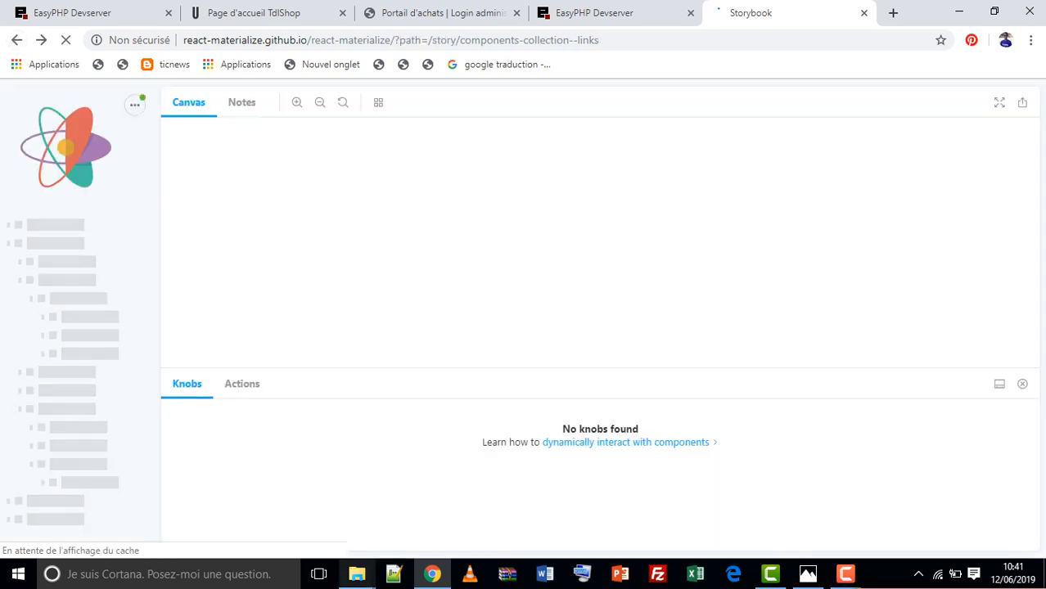
{"action": "scroll", "coordinate": [74, 416], "scroll_direction": "down", "scroll_amount": 4}
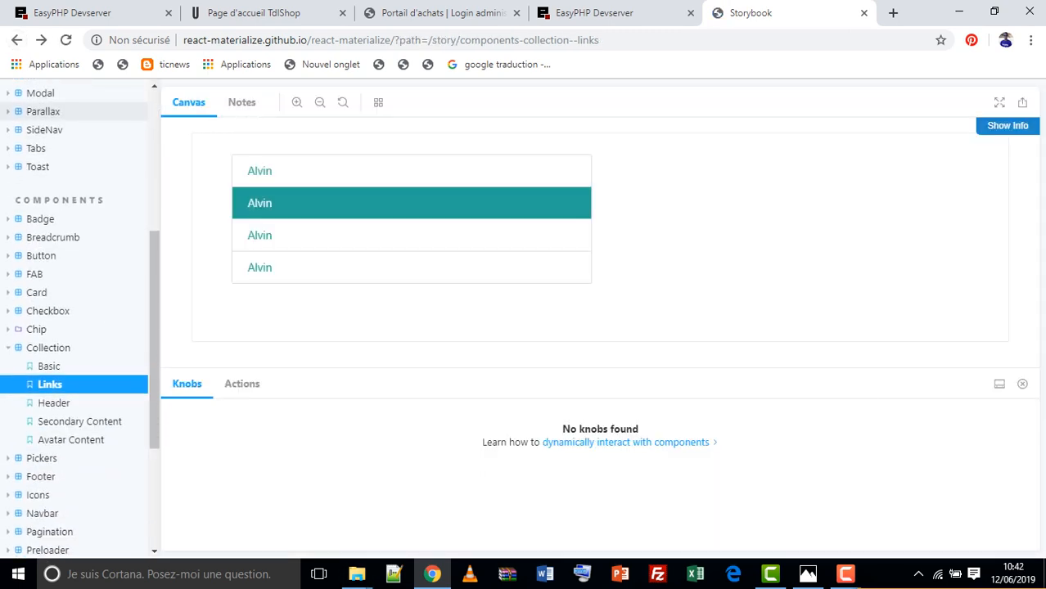
{"action": "scroll", "coordinate": [74, 459], "scroll_direction": "down", "scroll_amount": 1}
{"action": "left_click", "coordinate": [54, 326]}
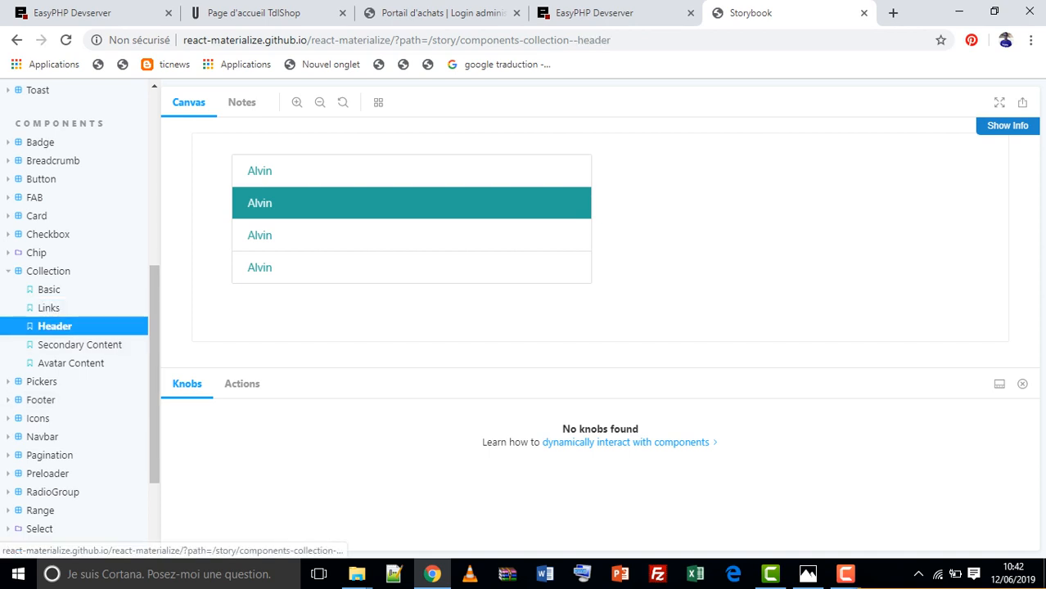
Step: View the Default story of the Footer component
{"action": "left_click", "coordinate": [41, 401]}
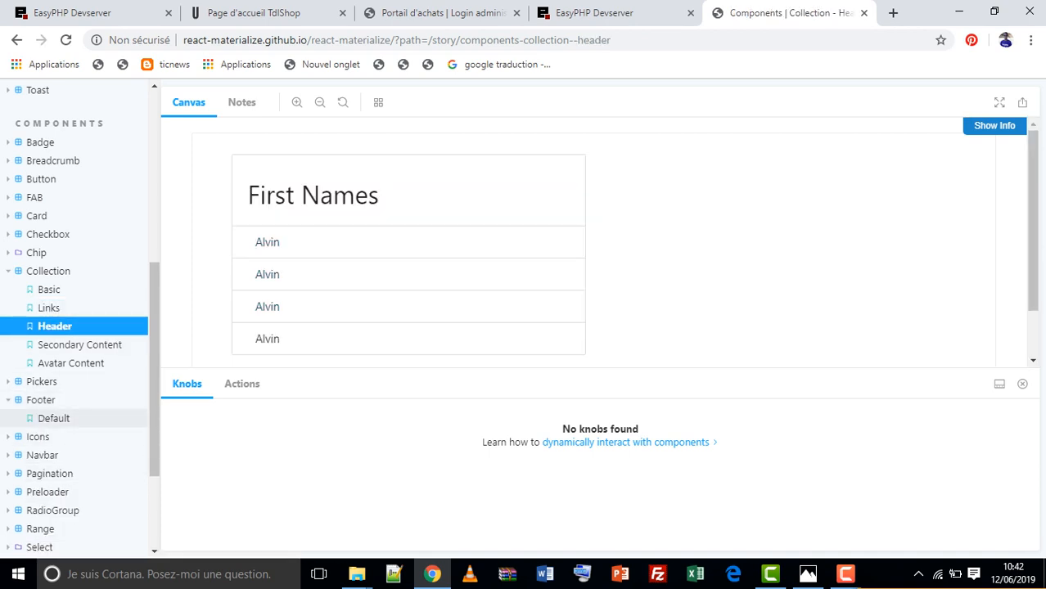
{"action": "left_click", "coordinate": [54, 418]}
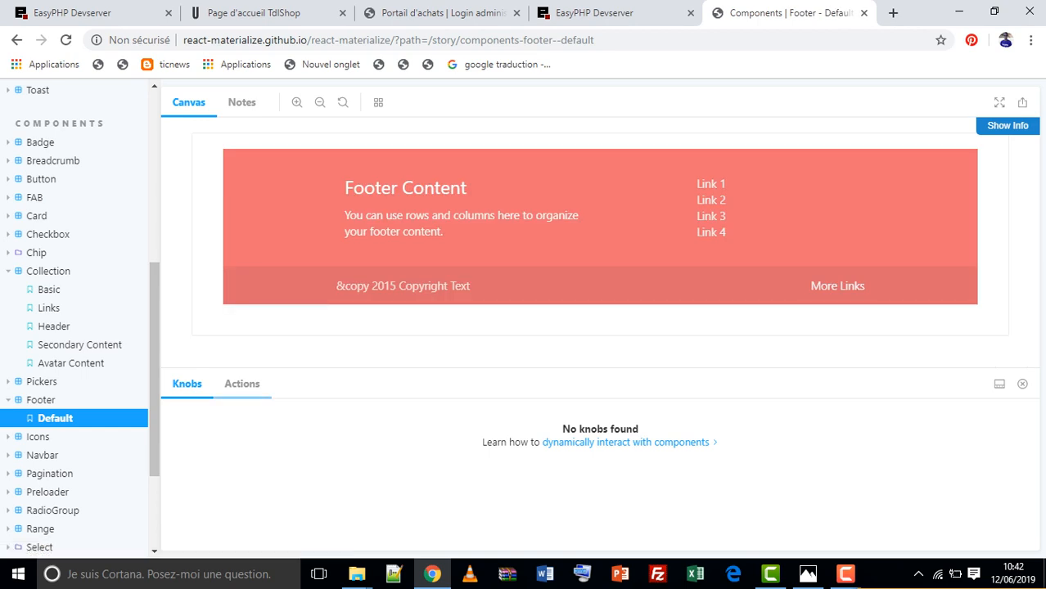
{"action": "scroll", "coordinate": [73, 455], "scroll_direction": "up", "scroll_amount": 2}
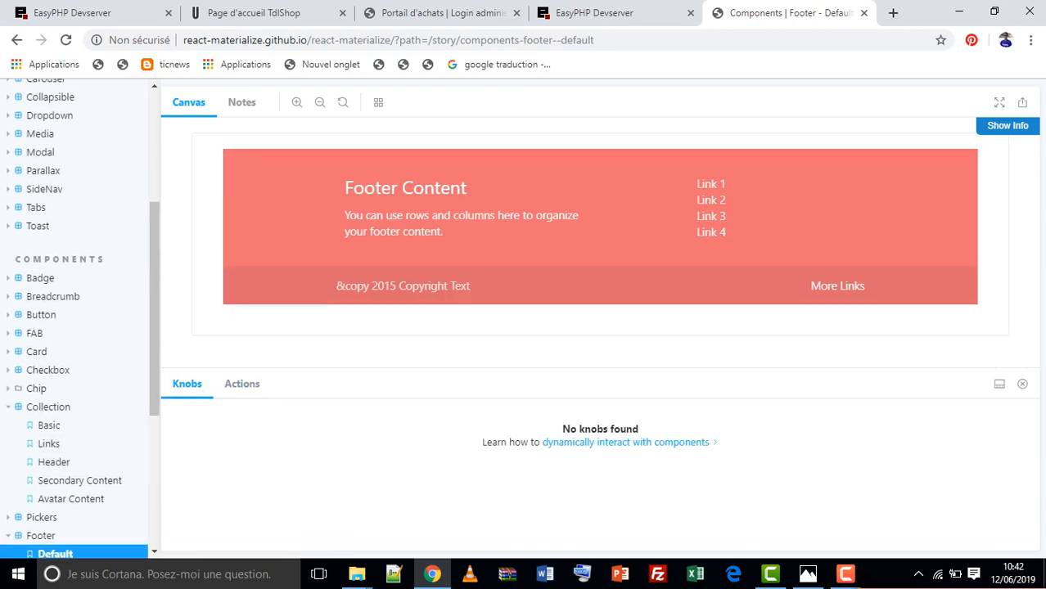
Step: Open the Portable Directory from the EasyPHP Devserver dashboard and look through its project folders
{"action": "left_click", "coordinate": [90, 13]}
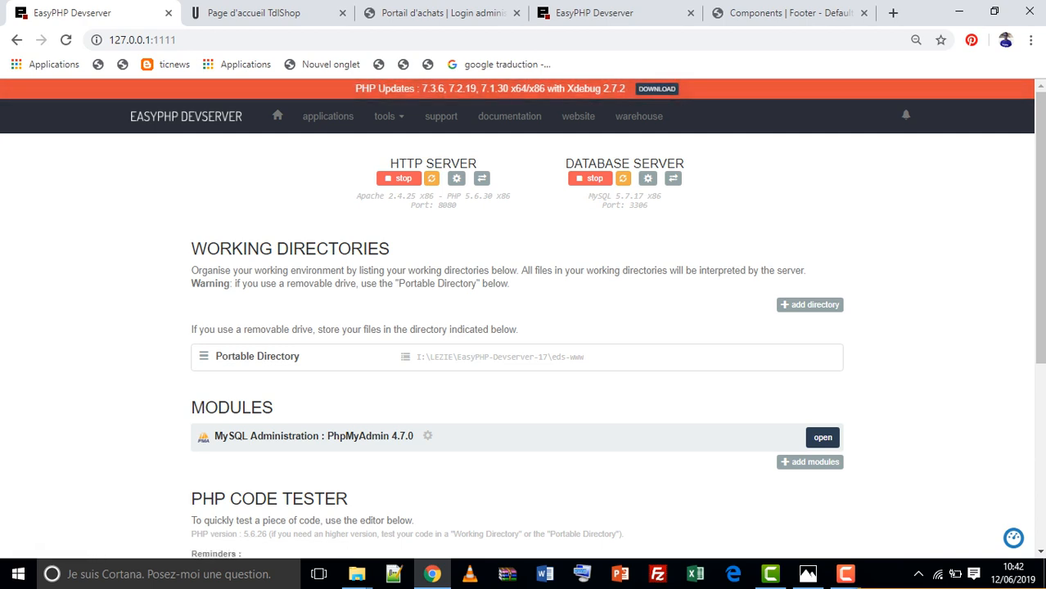
{"action": "left_click", "coordinate": [257, 356]}
{"action": "scroll", "coordinate": [344, 254], "scroll_direction": "down", "scroll_amount": 2}
{"action": "scroll", "coordinate": [344, 344], "scroll_direction": "up", "scroll_amount": 2}
{"action": "scroll", "coordinate": [344, 328], "scroll_direction": "down", "scroll_amount": 2}
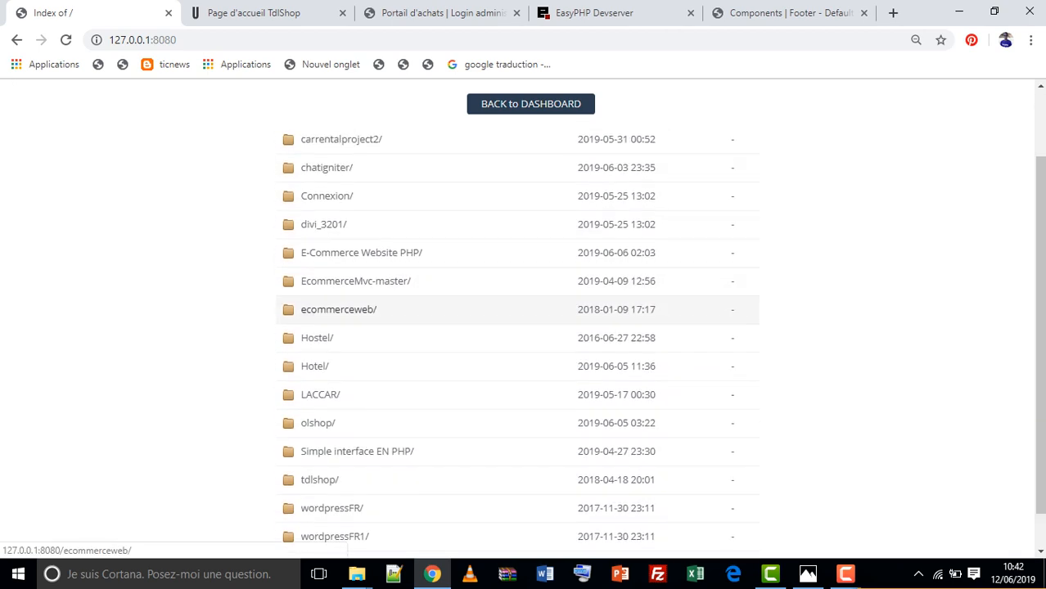
{"action": "scroll", "coordinate": [344, 311], "scroll_direction": "up", "scroll_amount": 2}
{"action": "scroll", "coordinate": [343, 328], "scroll_direction": "down", "scroll_amount": 3}
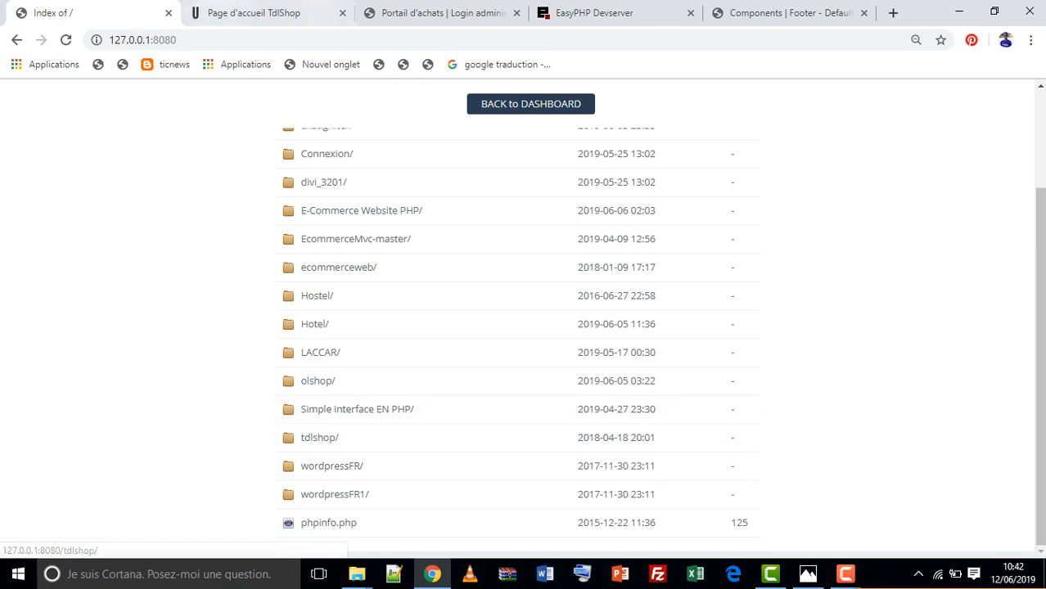
Step: Switch to the TdlShop home page and look over its banner and first product sections
{"action": "left_click", "coordinate": [254, 12]}
{"action": "scroll", "coordinate": [213, 396], "scroll_direction": "down", "scroll_amount": 5}
{"action": "scroll", "coordinate": [382, 344], "scroll_direction": "up", "scroll_amount": 4}
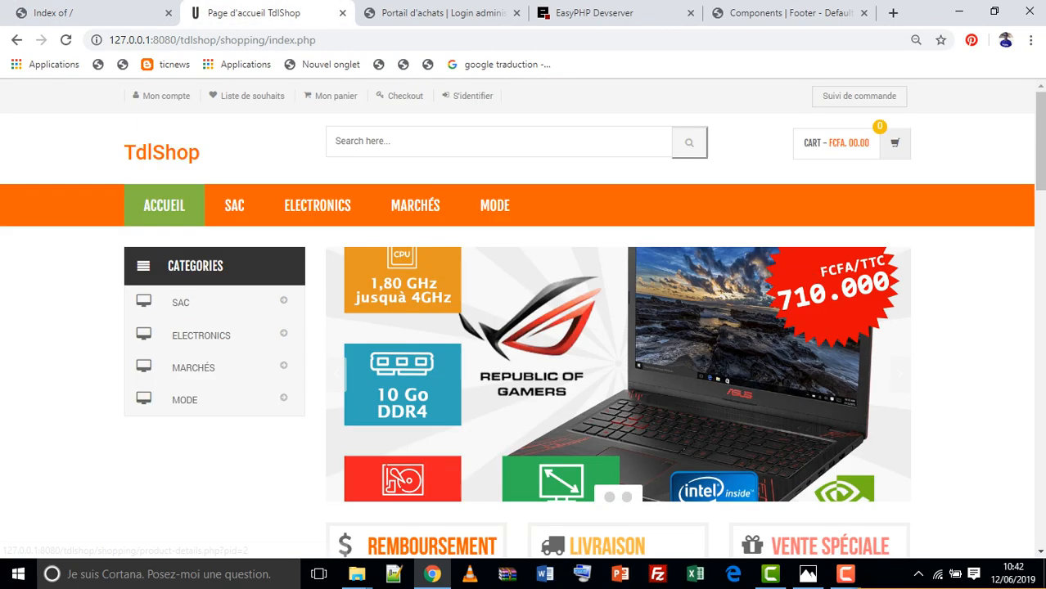
{"action": "scroll", "coordinate": [381, 344], "scroll_direction": "down", "scroll_amount": 5}
{"action": "scroll", "coordinate": [383, 173], "scroll_direction": "up", "scroll_amount": 6}
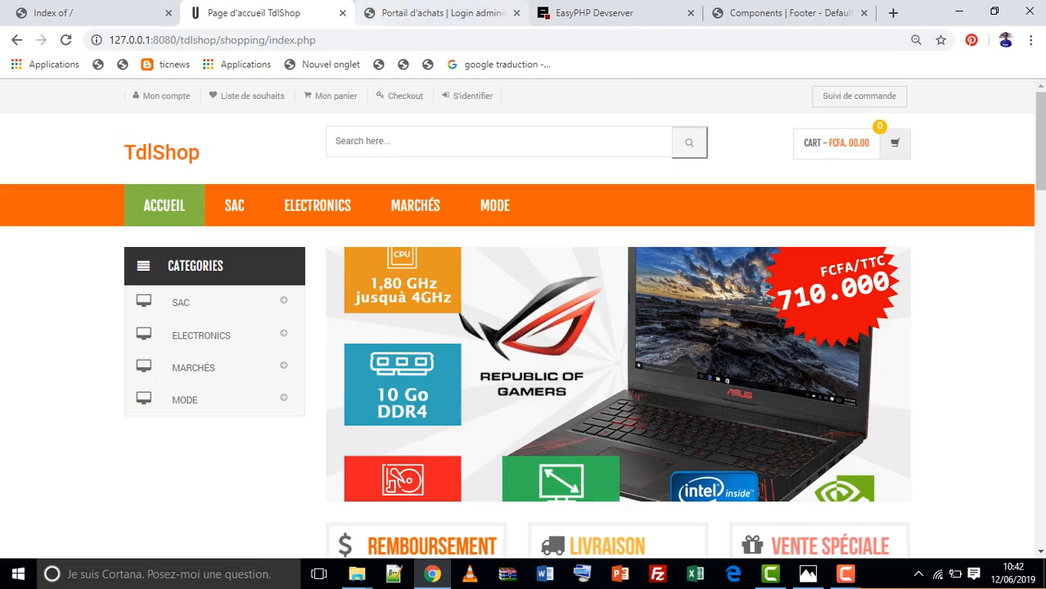
Step: Check the project index page, return to TdlShop and highlight the 127.0.0.1:8080/ part of its address
{"action": "left_click", "coordinate": [90, 13]}
{"action": "left_click", "coordinate": [255, 13]}
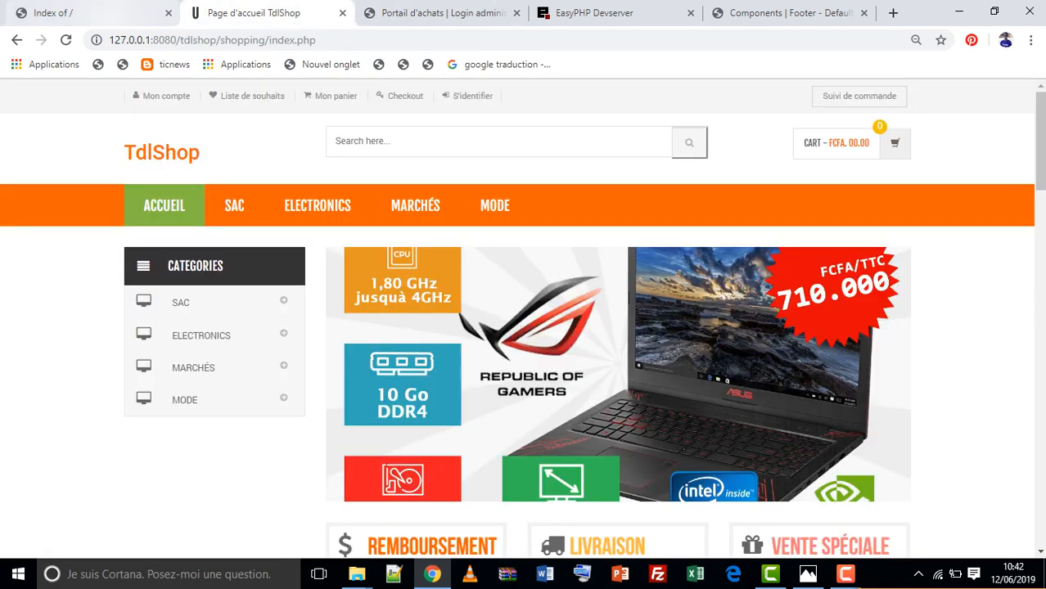
{"action": "left_click_drag", "start_coordinate": [110, 41], "coordinate": [153, 40]}
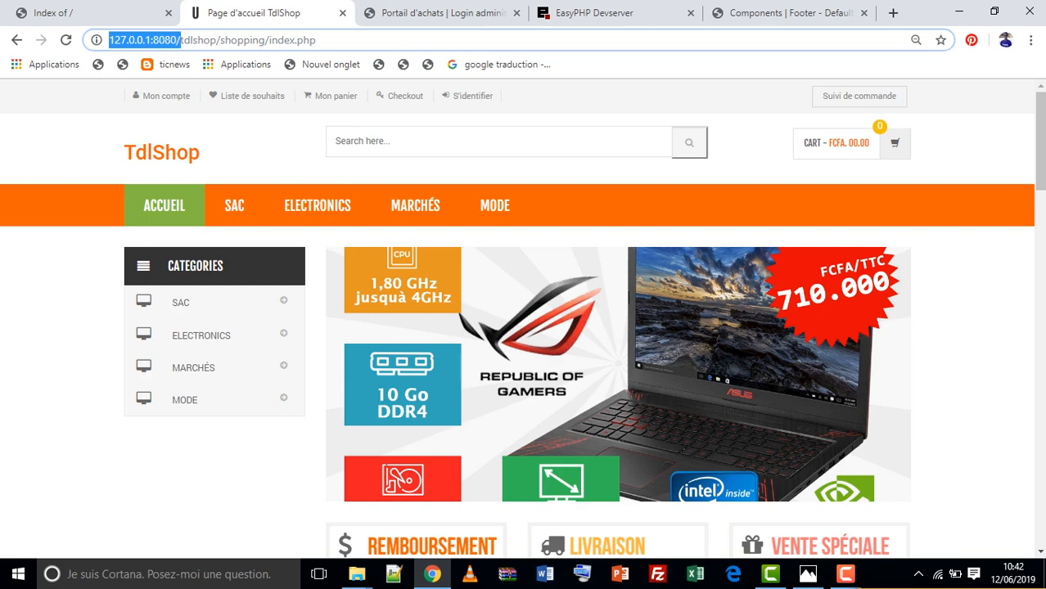
{"action": "left_click", "coordinate": [270, 164]}
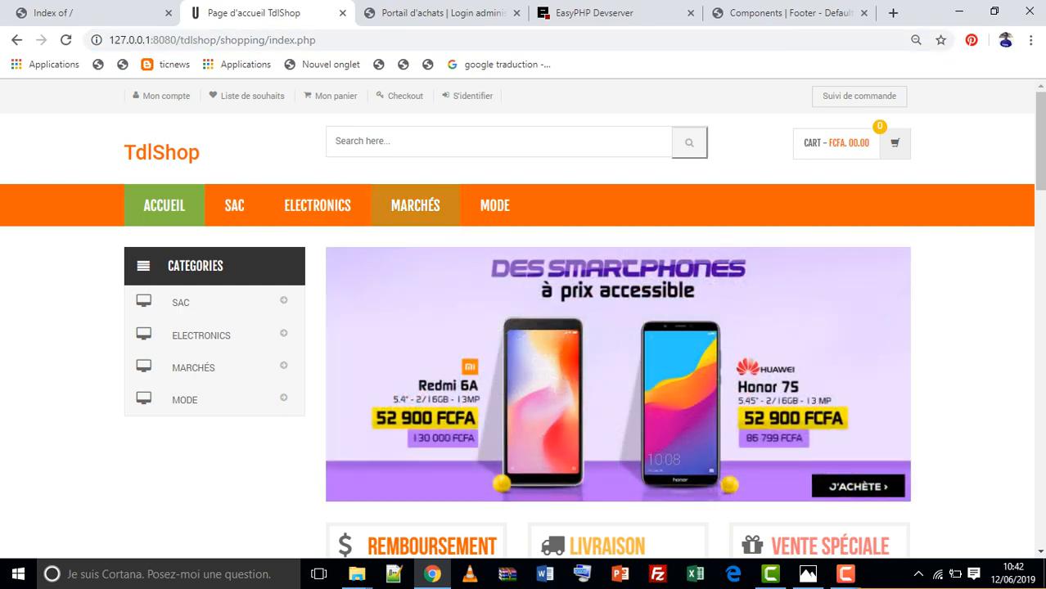
Step: Review the whole TdlShop home page down to the brands and footer, and return to its header
{"action": "scroll", "coordinate": [524, 327], "scroll_direction": "down", "scroll_amount": 20}
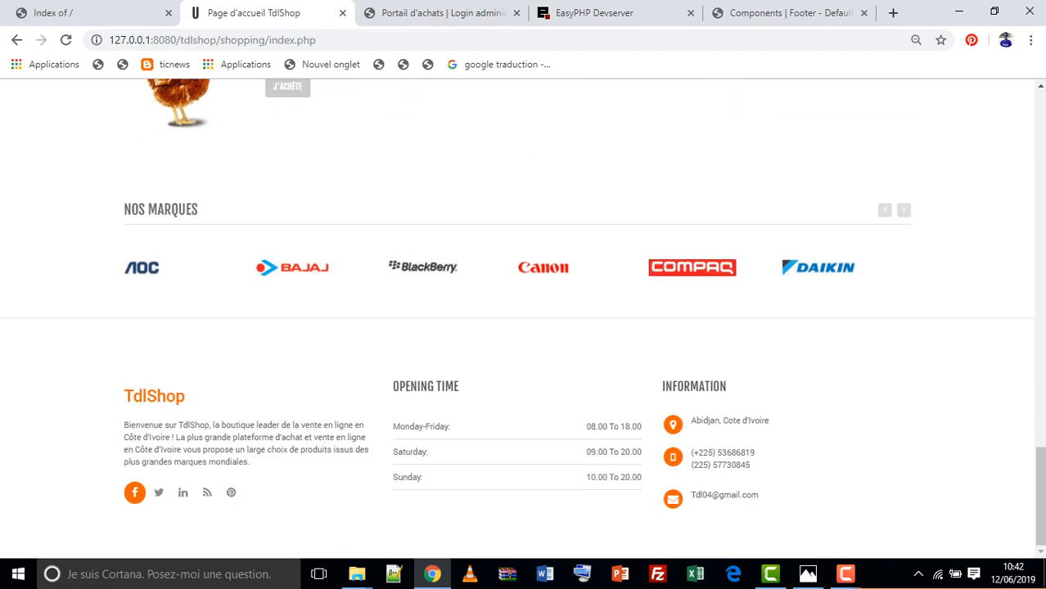
{"action": "scroll", "coordinate": [377, 377], "scroll_direction": "up", "scroll_amount": 10}
{"action": "scroll", "coordinate": [377, 369], "scroll_direction": "up", "scroll_amount": 10}
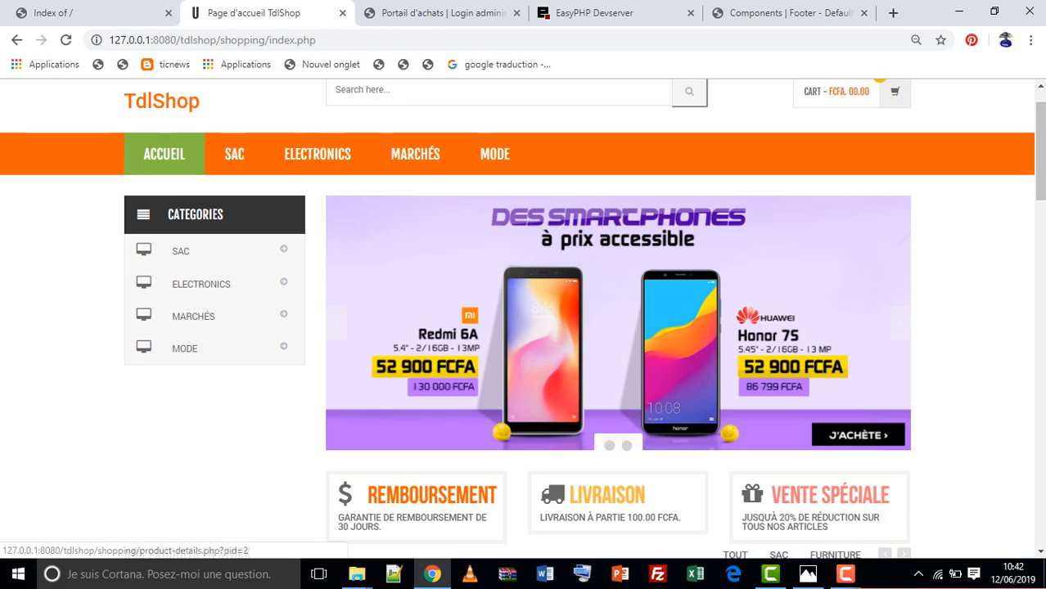
{"action": "scroll", "coordinate": [377, 368], "scroll_direction": "down", "scroll_amount": 5}
{"action": "scroll", "coordinate": [377, 369], "scroll_direction": "up", "scroll_amount": 5}
{"action": "scroll", "coordinate": [524, 319], "scroll_direction": "up", "scroll_amount": 1}
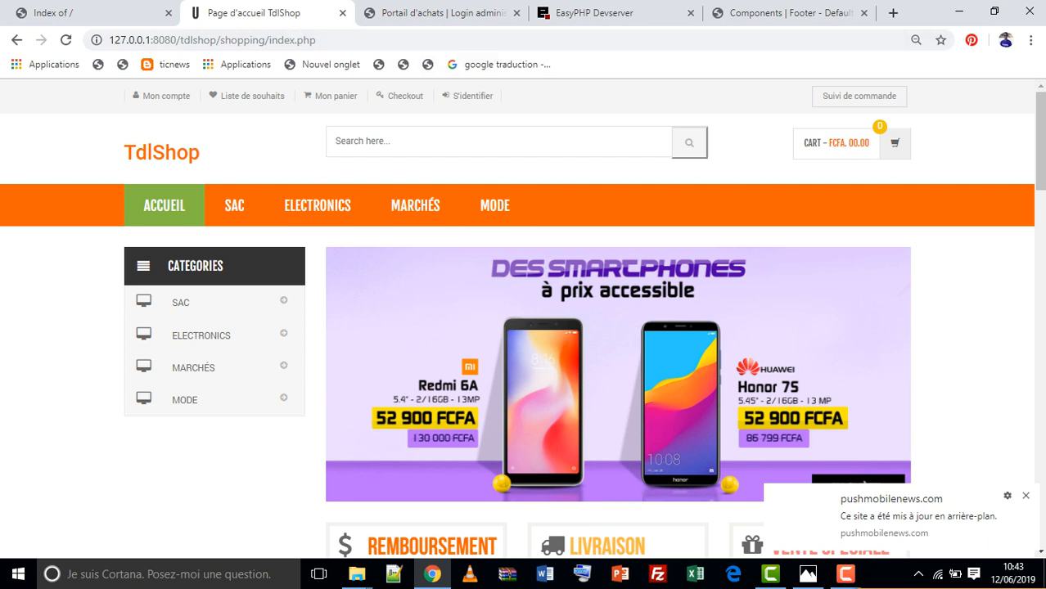
Step: Open the shop's S'identifier page and clear the prefilled e-mail in the Se connecter form
{"action": "left_click", "coordinate": [468, 95]}
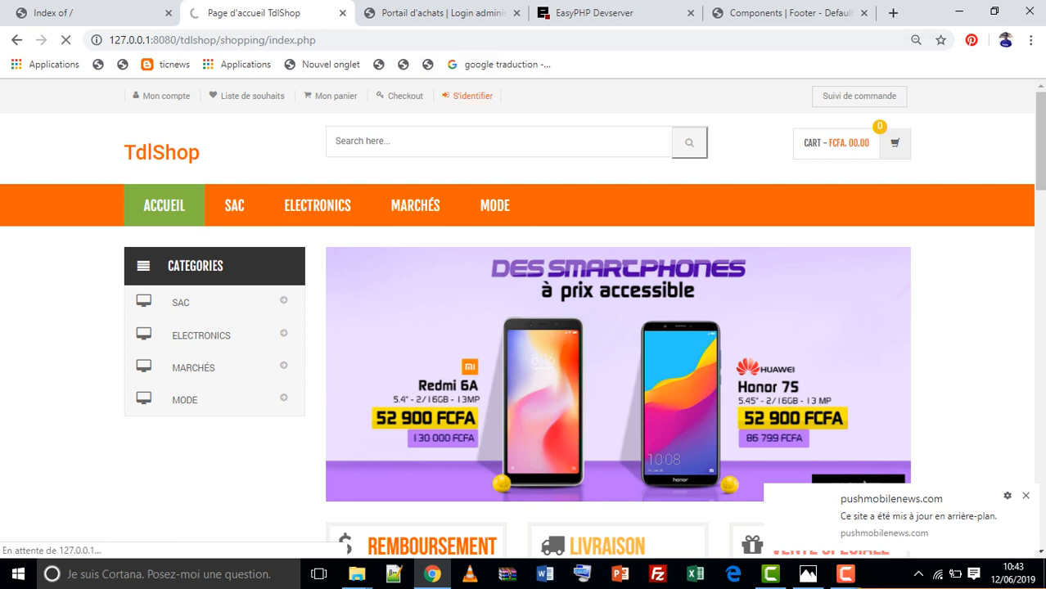
{"action": "scroll", "coordinate": [524, 328], "scroll_direction": "down", "scroll_amount": 2}
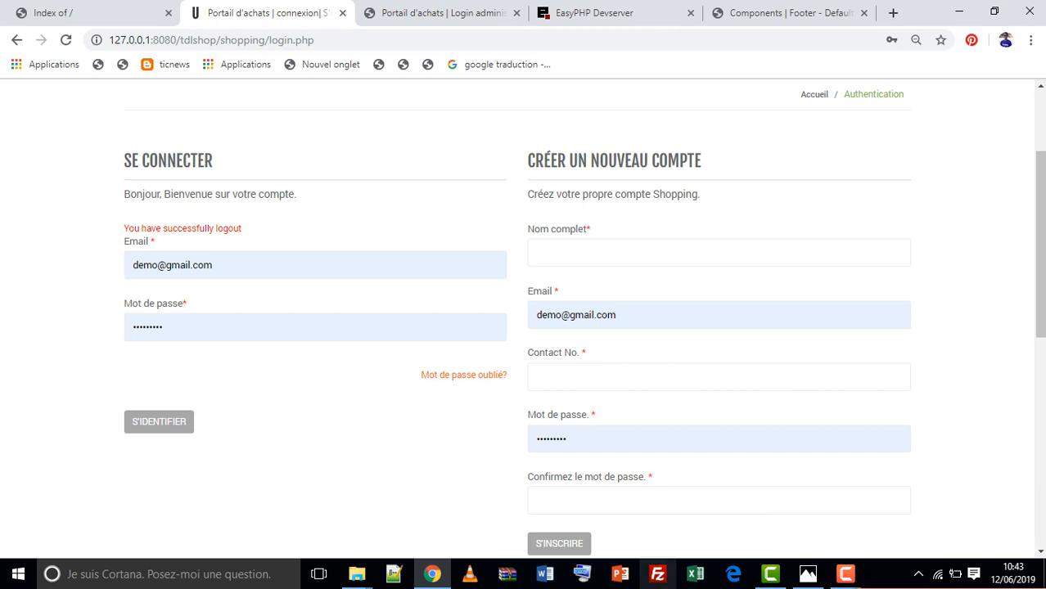
{"action": "left_click_drag", "start_coordinate": [215, 265], "coordinate": [131, 265]}
{"action": "left_click", "coordinate": [194, 301]}
{"action": "key", "text": "BackSpace"}
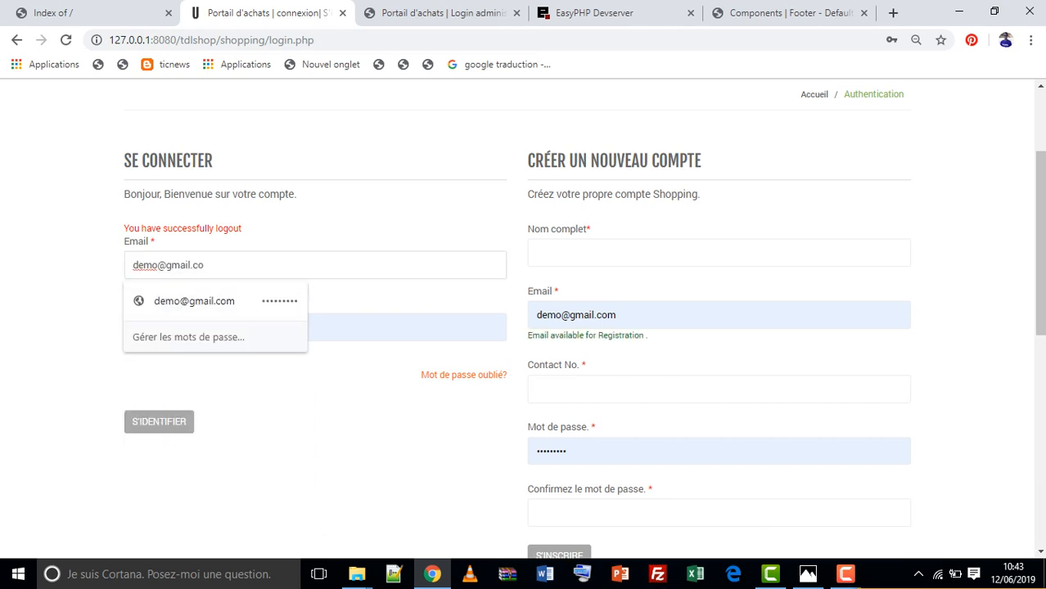
{"action": "type", "text": "m"}
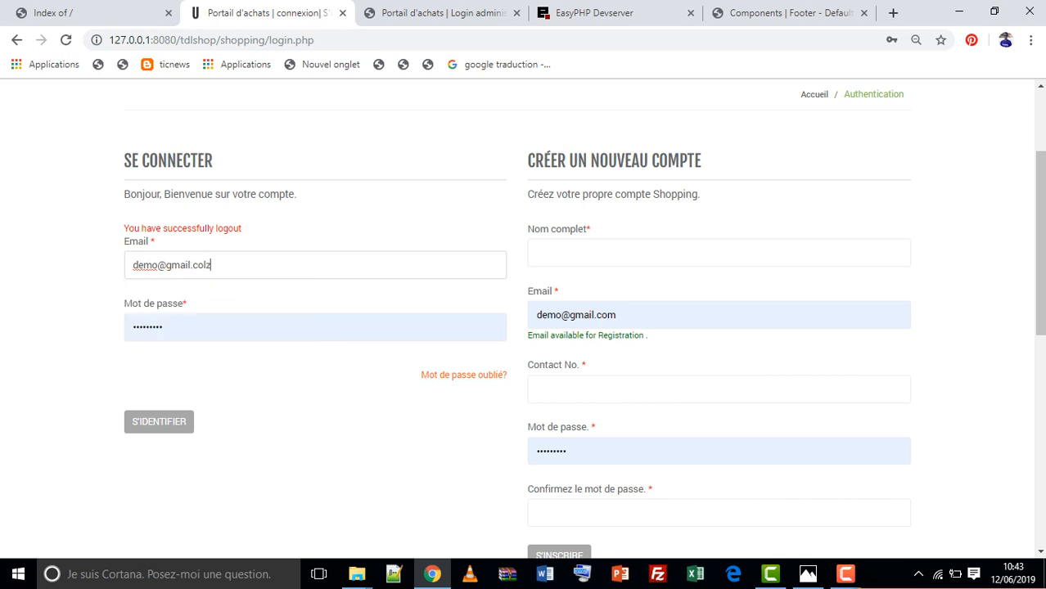
{"action": "key", "text": "Down"}
{"action": "key", "text": "ctrl+a"}
{"action": "key", "text": "BackSpace"}
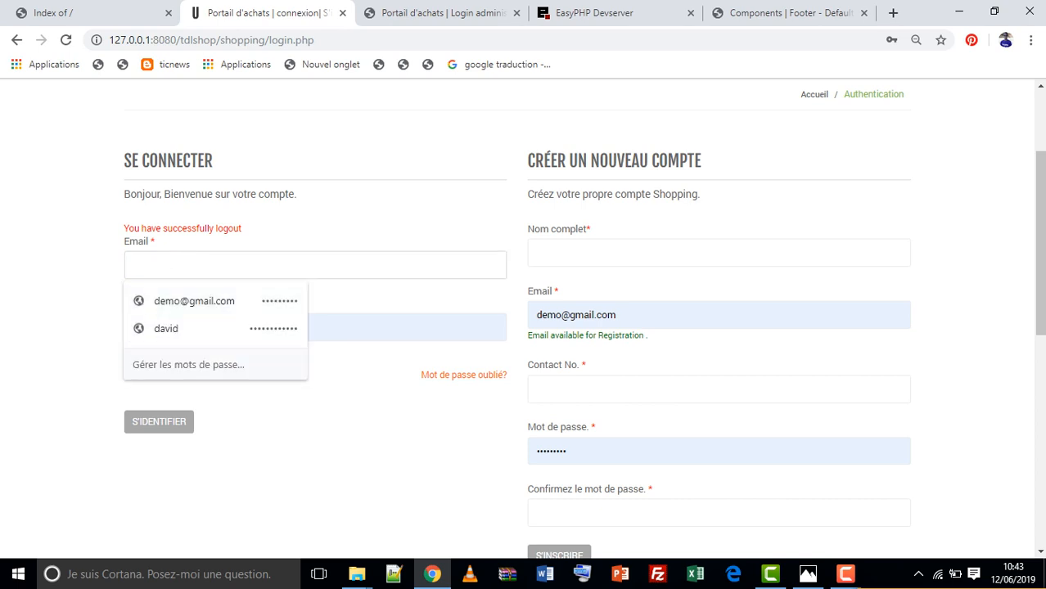
Step: Fill in the saved account e-mail, enter the account password, log in and dismiss the browser's password update offer
{"action": "type", "text": "lezie"}
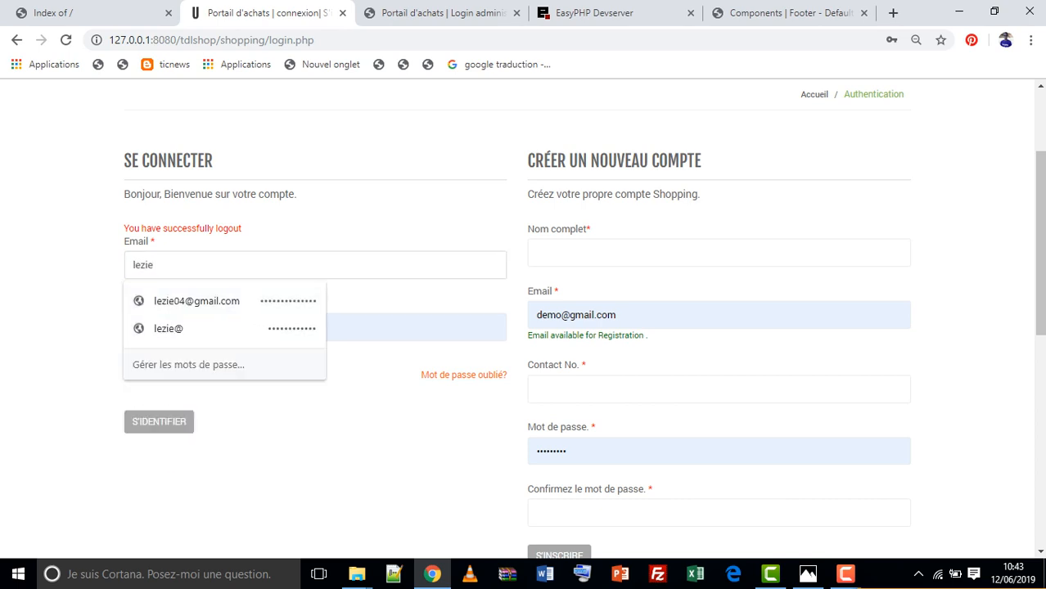
{"action": "key", "text": "Down"}
{"action": "key", "text": "Return"}
{"action": "key", "text": "Tab"}
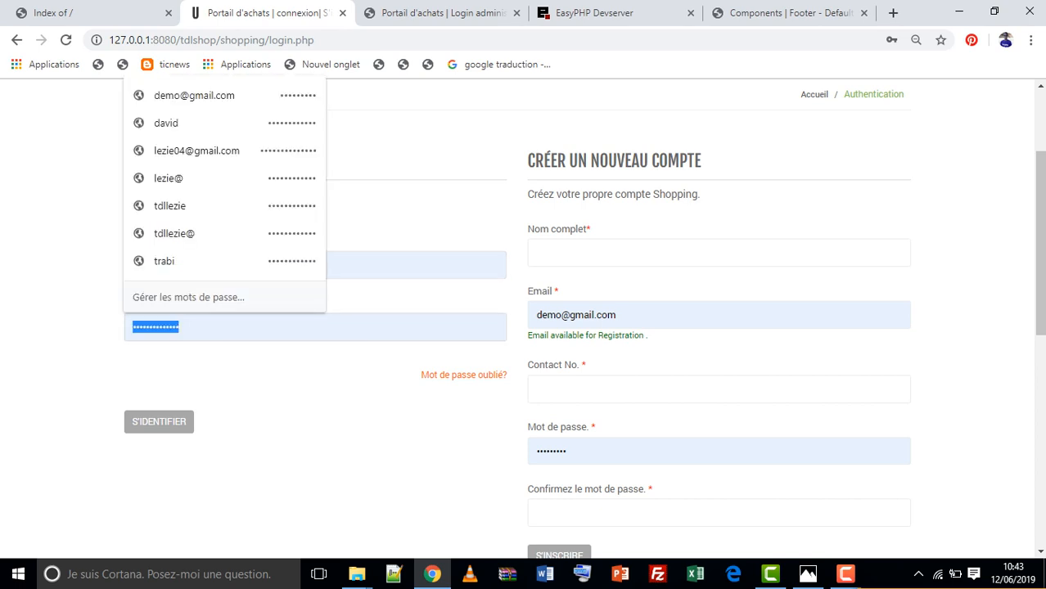
{"action": "key", "text": "BackSpace"}
{"action": "type", "text": "••••••••"}
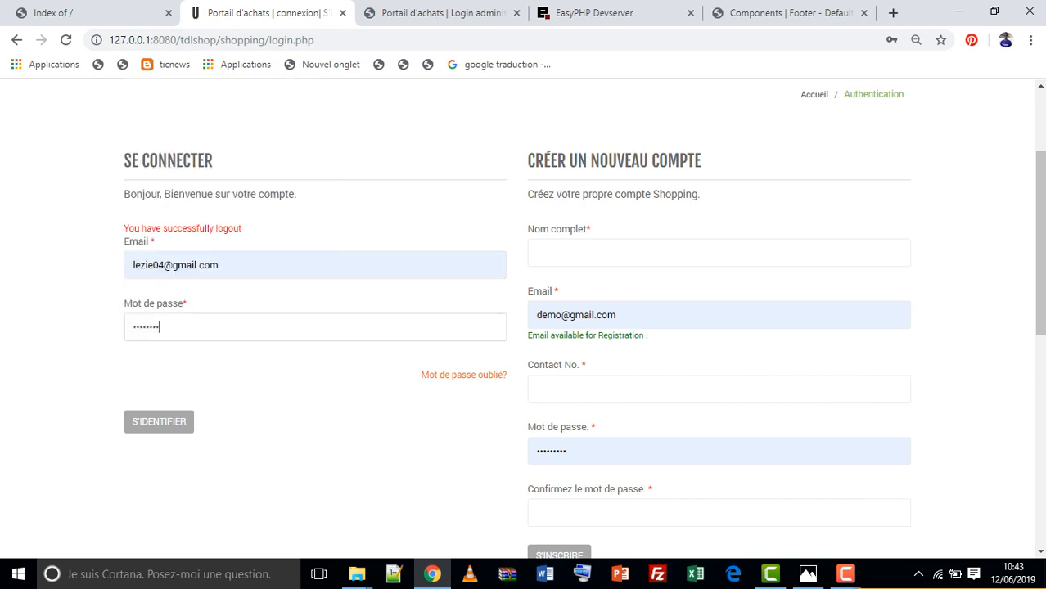
{"action": "key", "text": "Return"}
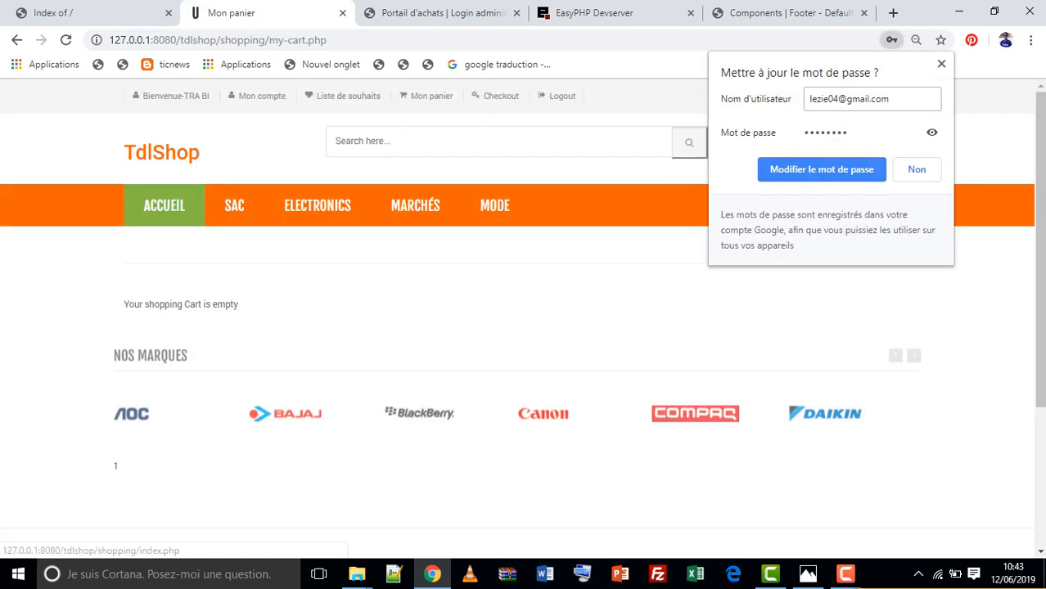
{"action": "left_click", "coordinate": [942, 64]}
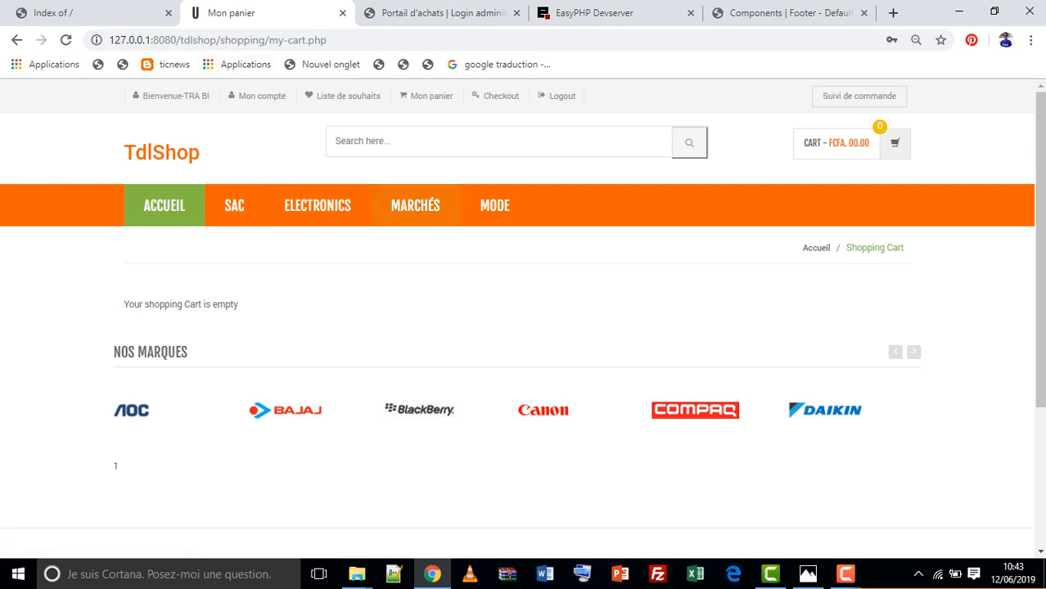
Step: Look over the Mon panier page from the shopping cart to the footer
{"action": "scroll", "coordinate": [417, 311], "scroll_direction": "down", "scroll_amount": 3}
{"action": "scroll", "coordinate": [418, 311], "scroll_direction": "up", "scroll_amount": 3}
{"action": "scroll", "coordinate": [522, 304], "scroll_direction": "down", "scroll_amount": 2}
{"action": "scroll", "coordinate": [522, 303], "scroll_direction": "up", "scroll_amount": 2}
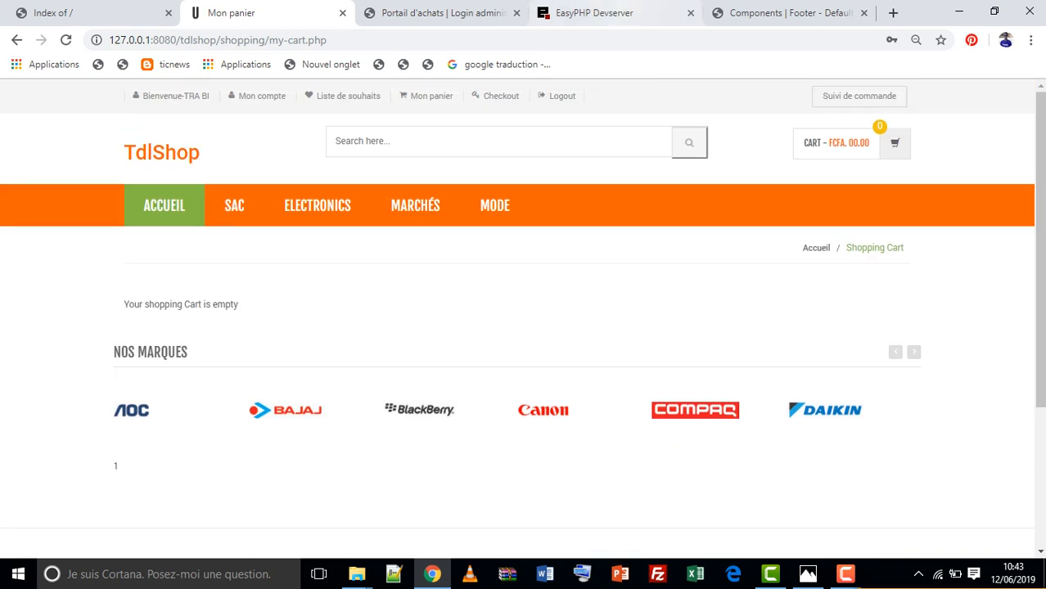
Step: Check the React Materialize Footer demo and the EasyPHP Devserver dashboard, and return to the Mon panier page
{"action": "left_click", "coordinate": [786, 12]}
{"action": "left_click", "coordinate": [594, 12]}
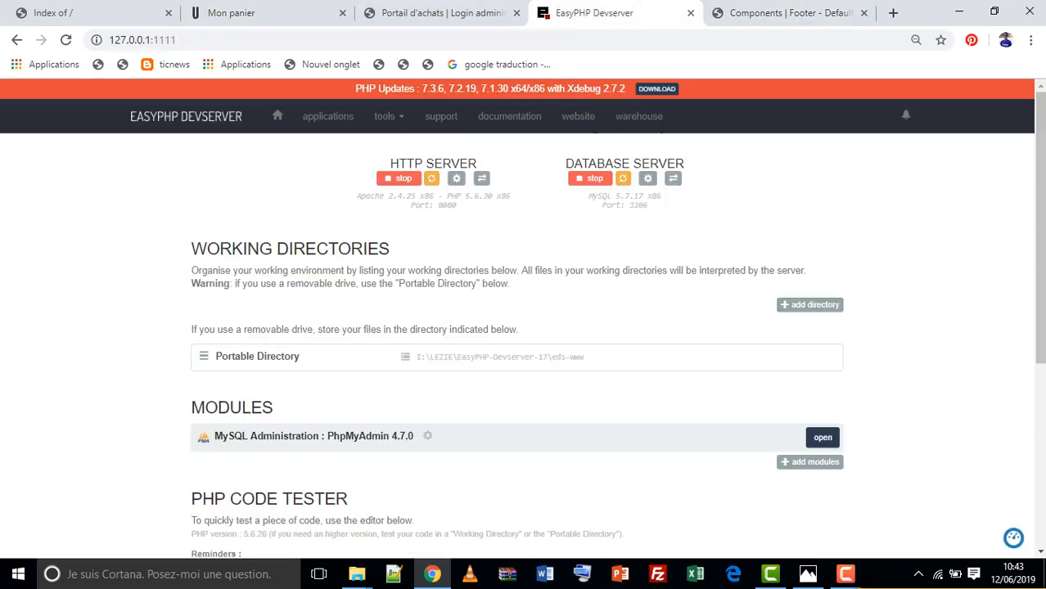
{"action": "left_click", "coordinate": [238, 13]}
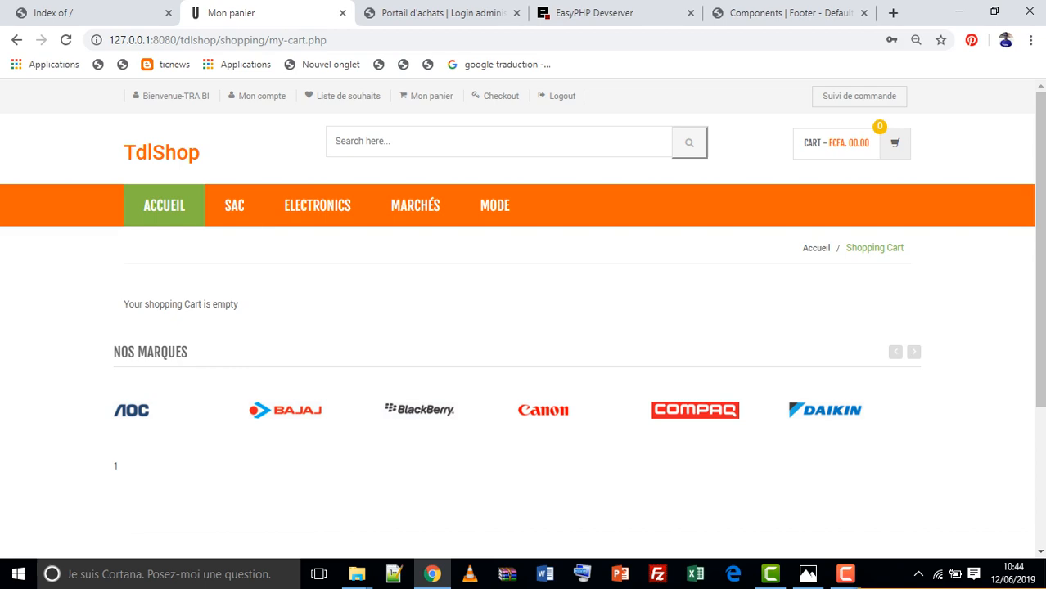
Step: Compare the footer of the Mon panier page with the React Materialize Footer demo
{"action": "scroll", "coordinate": [524, 327], "scroll_direction": "down", "scroll_amount": 3}
{"action": "scroll", "coordinate": [524, 328], "scroll_direction": "up", "scroll_amount": 2}
{"action": "scroll", "coordinate": [524, 328], "scroll_direction": "down", "scroll_amount": 2}
{"action": "scroll", "coordinate": [524, 328], "scroll_direction": "up", "scroll_amount": 3}
{"action": "scroll", "coordinate": [524, 327], "scroll_direction": "down", "scroll_amount": 3}
{"action": "key", "text": "ctrl+Tab"}
{"action": "key", "text": "ctrl+Tab"}
{"action": "key", "text": "ctrl+Tab"}
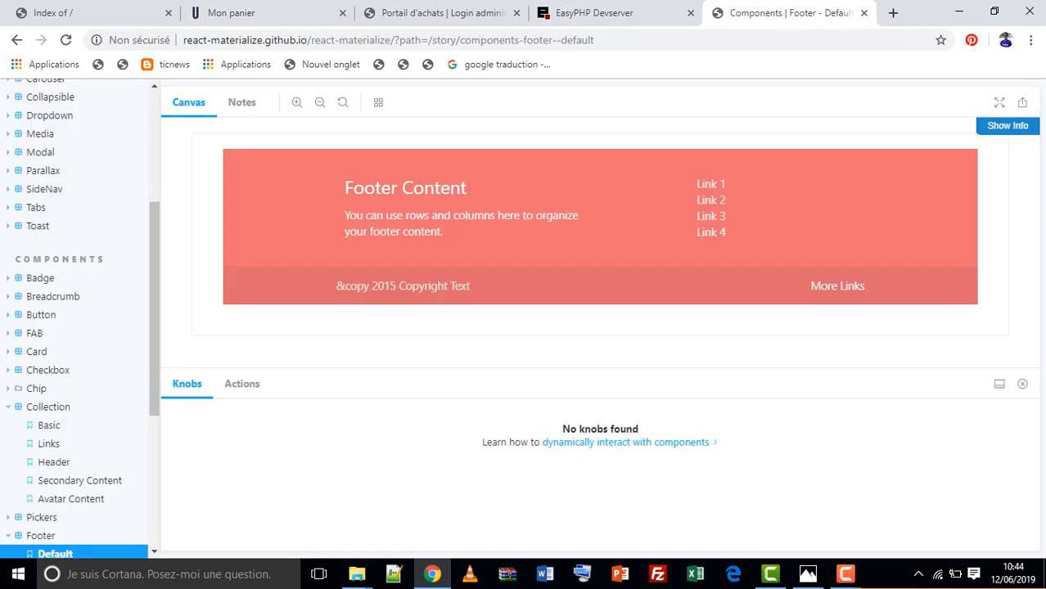
{"action": "key", "text": "ctrl+Tab"}
{"action": "key", "text": "ctrl+Tab"}
{"action": "scroll", "coordinate": [524, 327], "scroll_direction": "up", "scroll_amount": 3}
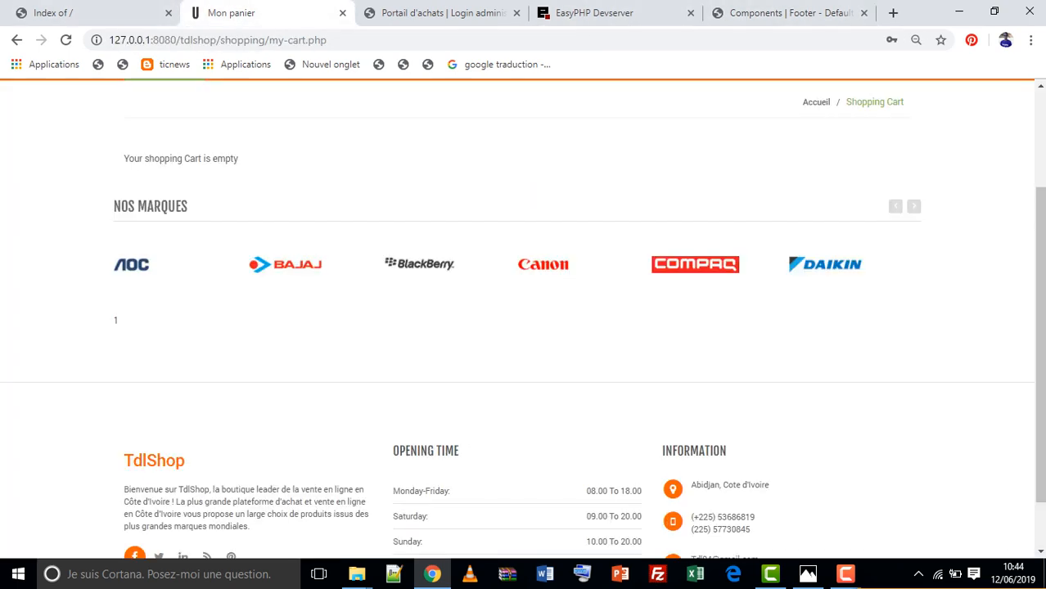
{"action": "scroll", "coordinate": [524, 327], "scroll_direction": "down", "scroll_amount": 3}
{"action": "scroll", "coordinate": [524, 328], "scroll_direction": "up", "scroll_amount": 3}
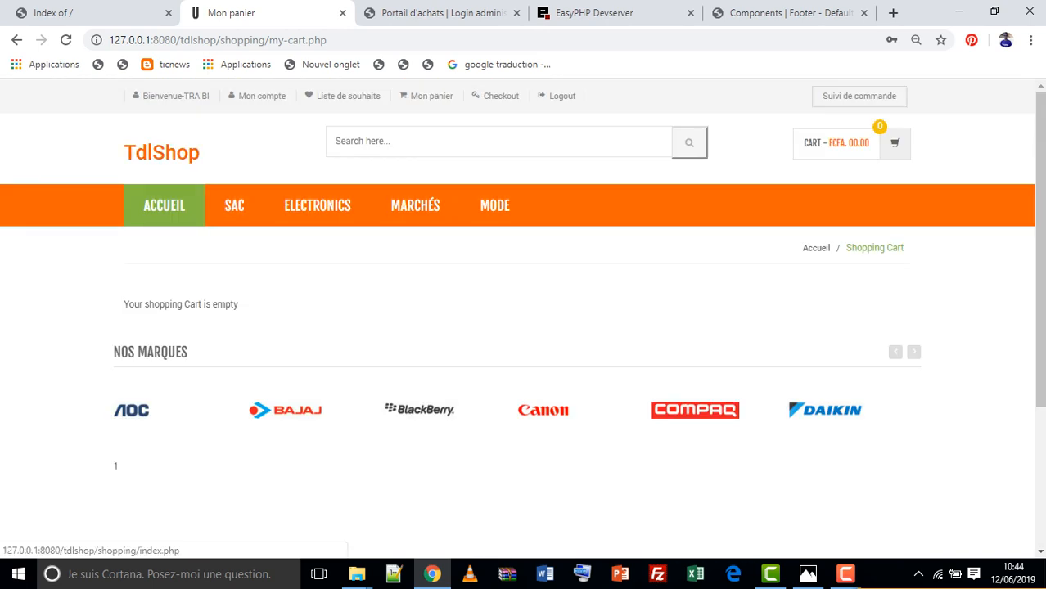
Step: Open the Mon compte page and view the personal information under Mon profil
{"action": "left_click", "coordinate": [260, 96]}
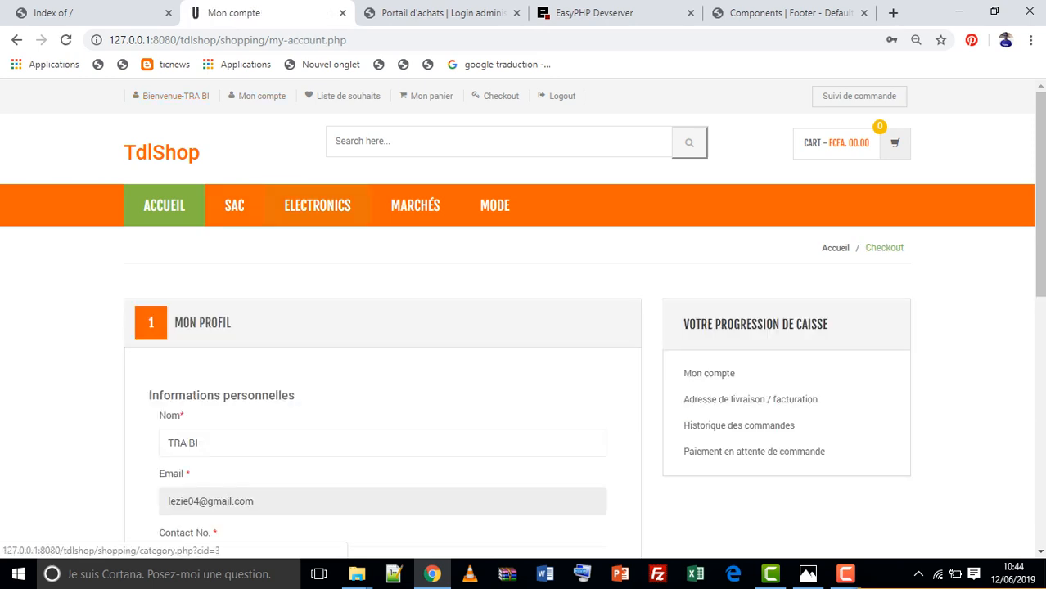
{"action": "scroll", "coordinate": [211, 323], "scroll_direction": "down", "scroll_amount": 3}
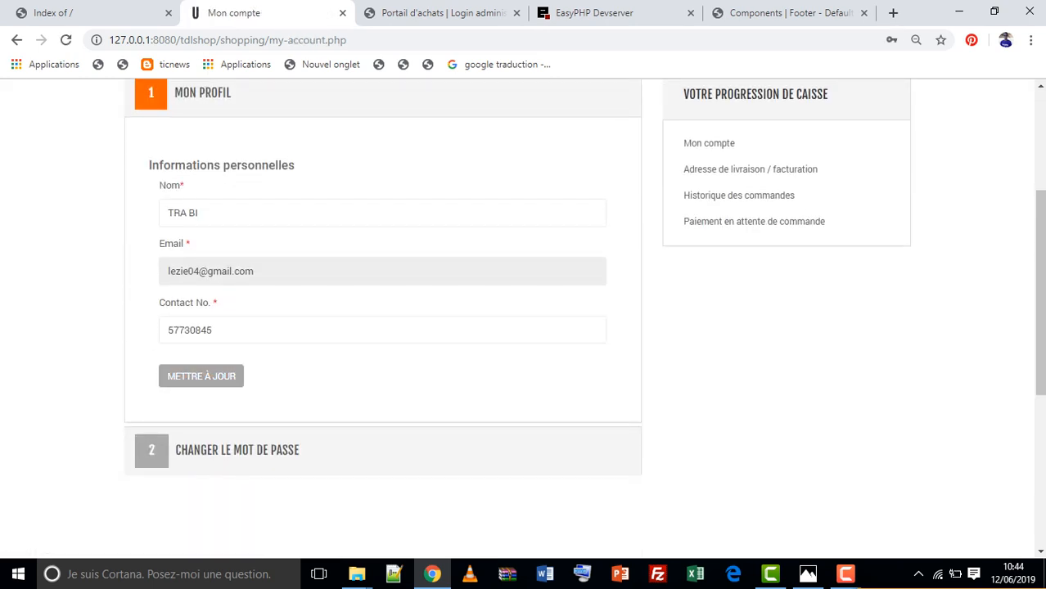
Step: View the Changer le mot de passe form on the Mon compte page and collapse it again
{"action": "left_click", "coordinate": [236, 450]}
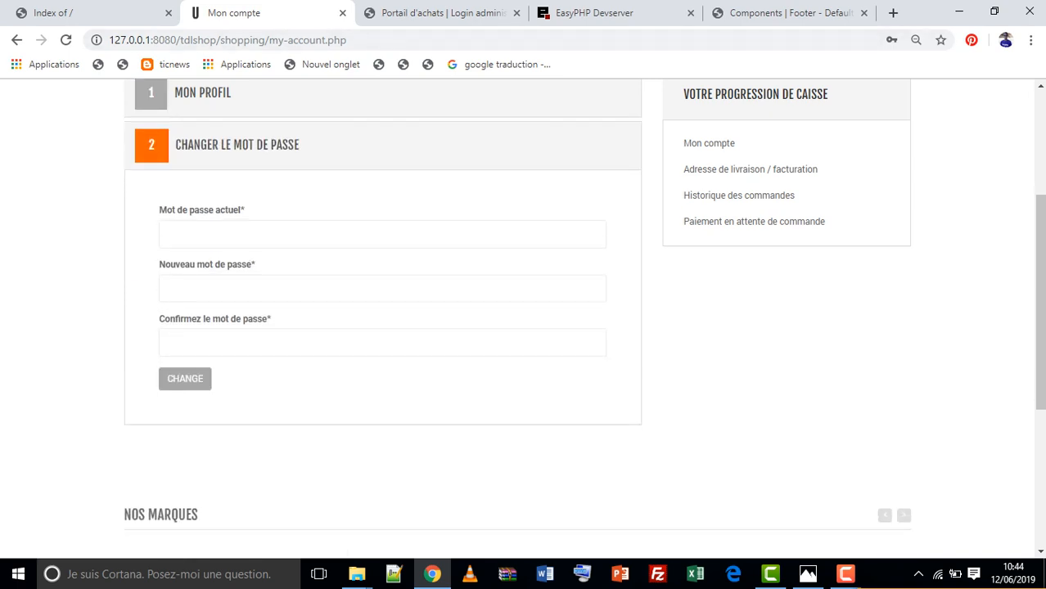
{"action": "left_click", "coordinate": [236, 145]}
{"action": "left_click", "coordinate": [236, 145]}
{"action": "left_click", "coordinate": [236, 145]}
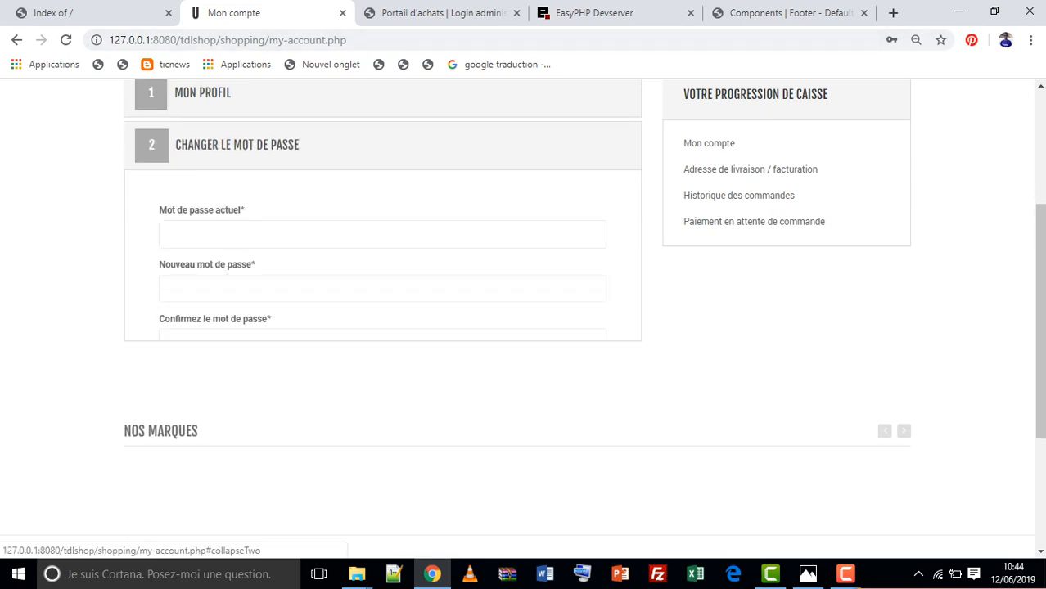
Step: Check the React Materialize Footer demo and return to the Mon compte page
{"action": "left_click", "coordinate": [769, 14]}
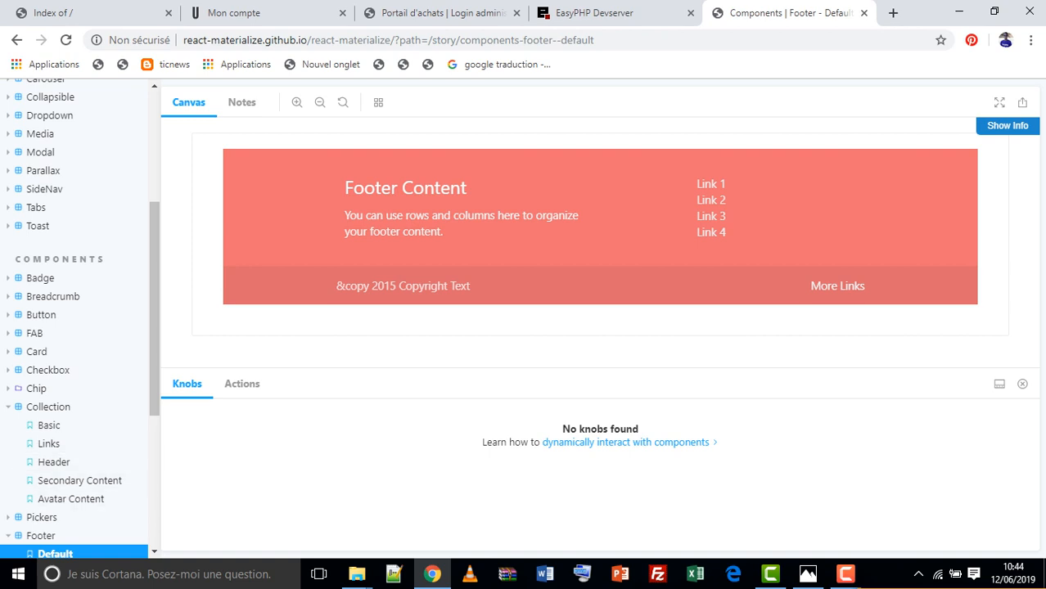
{"action": "left_click", "coordinate": [238, 13]}
{"action": "scroll", "coordinate": [202, 323], "scroll_direction": "up", "scroll_amount": 3}
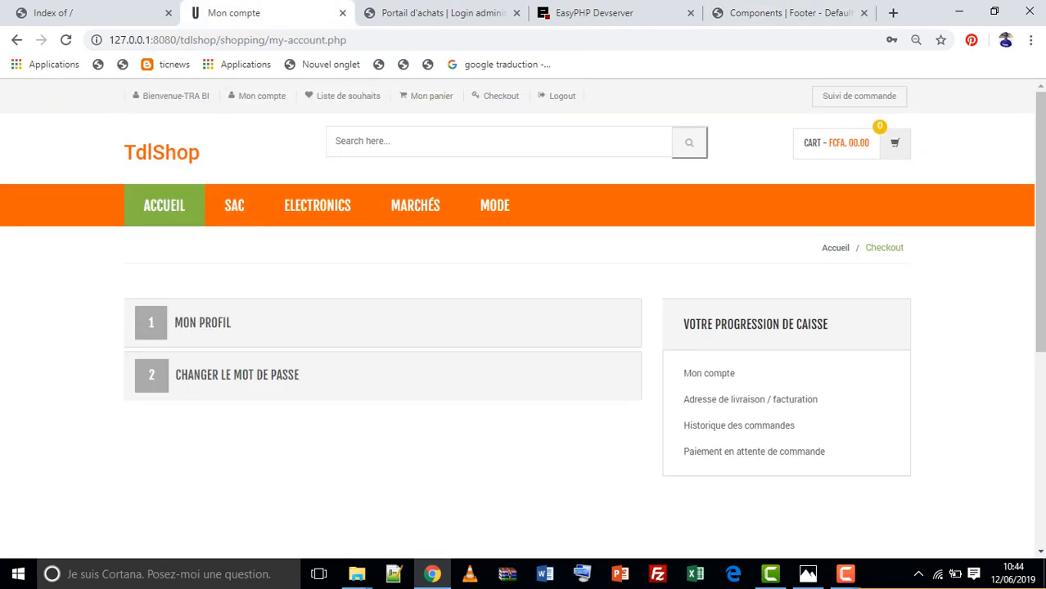
Step: Review the Mon profil section again, and open the Adresse de livraison / facturation page to view the billing address form
{"action": "left_click", "coordinate": [202, 323]}
{"action": "scroll", "coordinate": [202, 322], "scroll_direction": "down", "scroll_amount": 3}
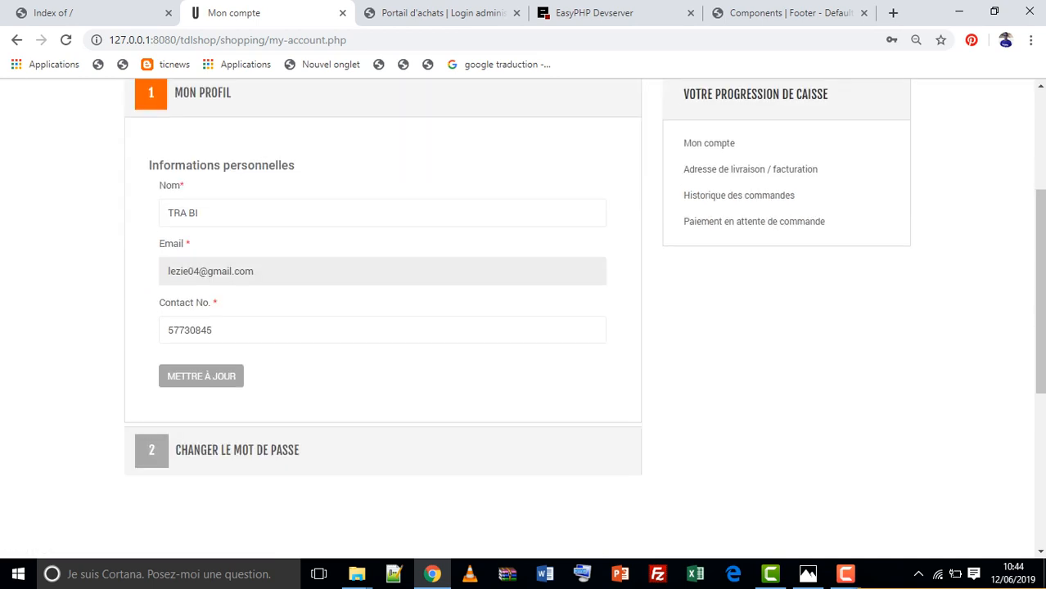
{"action": "left_click", "coordinate": [749, 169]}
{"action": "scroll", "coordinate": [524, 320], "scroll_direction": "down", "scroll_amount": 3}
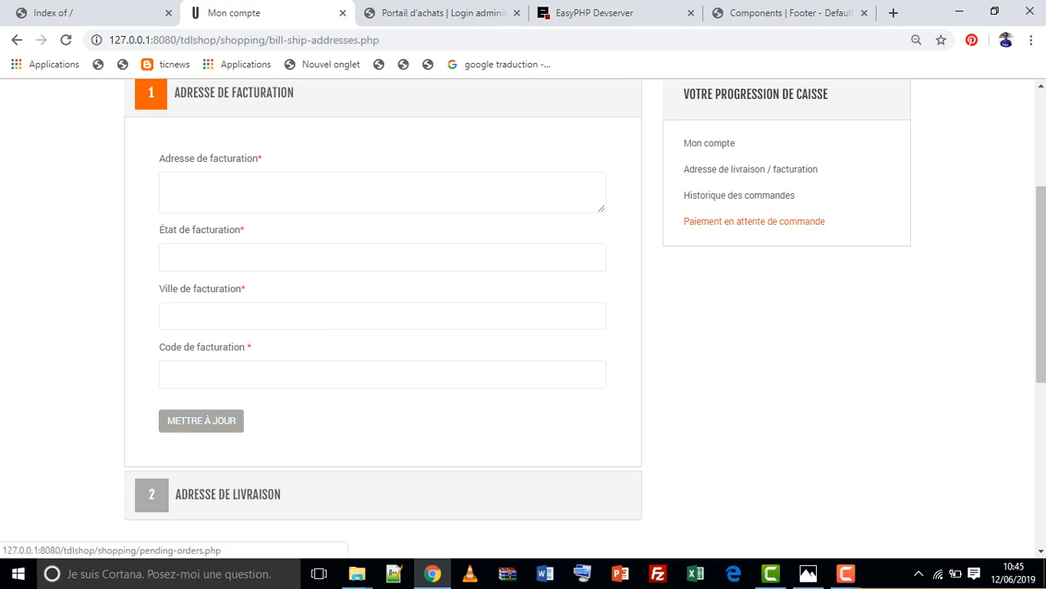
Step: Open the Historique des commandes page and examine the list of past orders down to the footer
{"action": "left_click", "coordinate": [739, 195]}
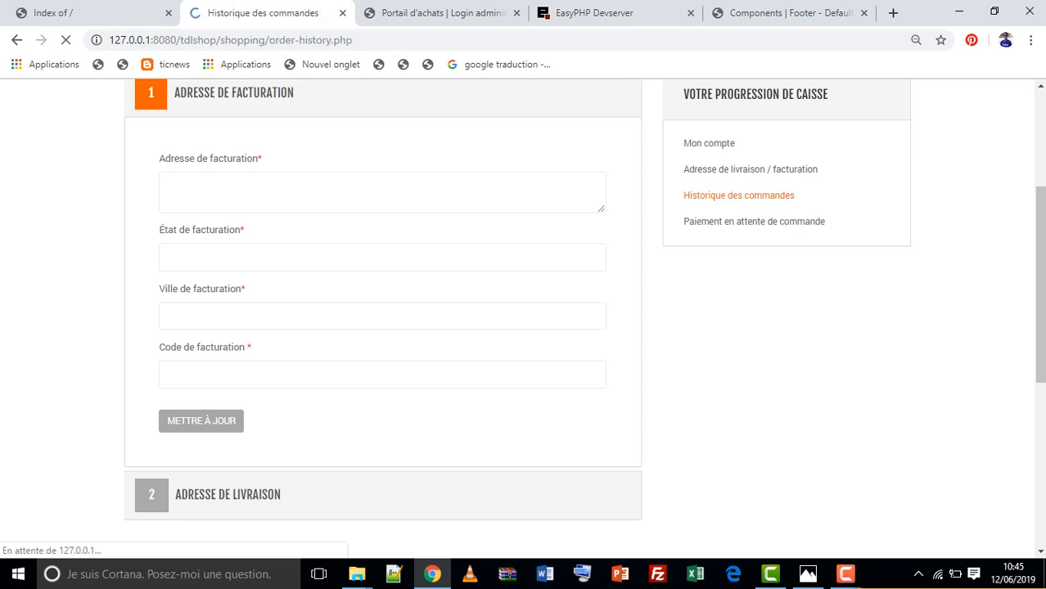
{"action": "scroll", "coordinate": [524, 319], "scroll_direction": "down", "scroll_amount": 5}
{"action": "scroll", "coordinate": [524, 319], "scroll_direction": "down", "scroll_amount": 3}
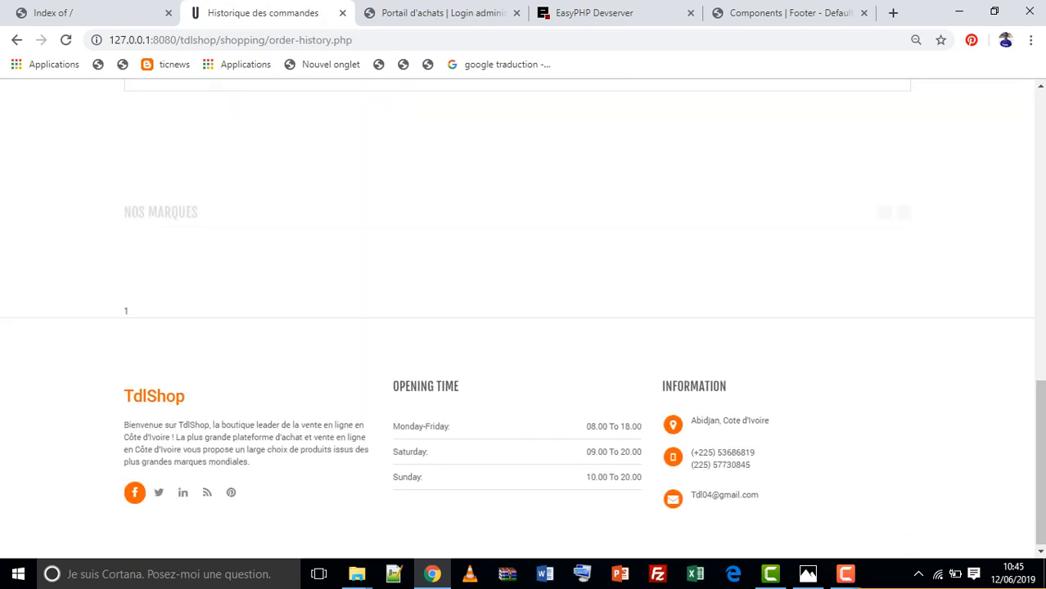
{"action": "scroll", "coordinate": [524, 319], "scroll_direction": "up", "scroll_amount": 8}
{"action": "scroll", "coordinate": [524, 319], "scroll_direction": "down", "scroll_amount": 3}
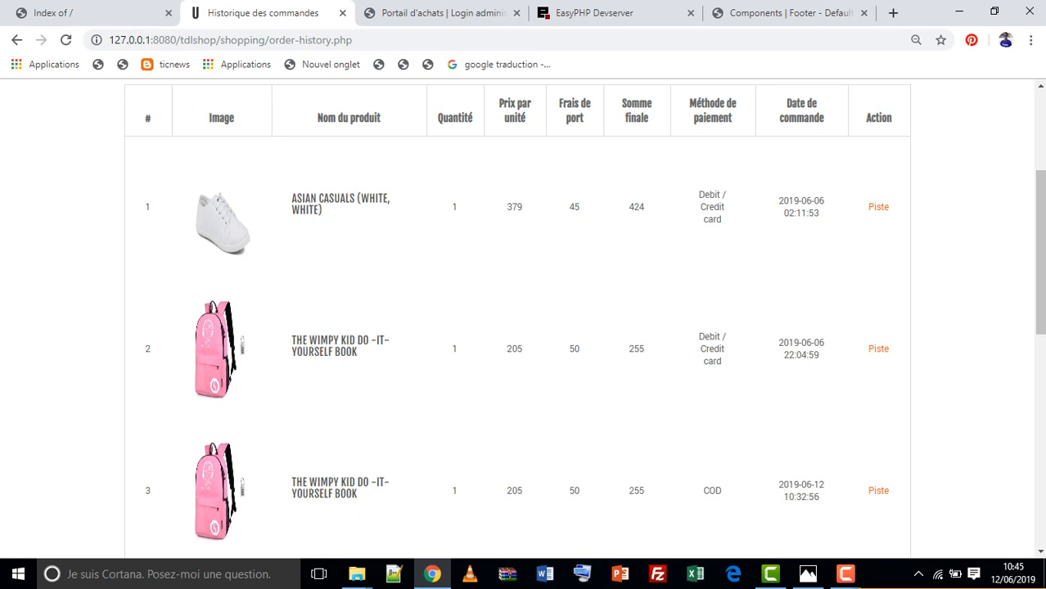
{"action": "scroll", "coordinate": [524, 320], "scroll_direction": "down", "scroll_amount": 3}
{"action": "scroll", "coordinate": [524, 320], "scroll_direction": "up", "scroll_amount": 3}
{"action": "scroll", "coordinate": [524, 319], "scroll_direction": "up", "scroll_amount": 3}
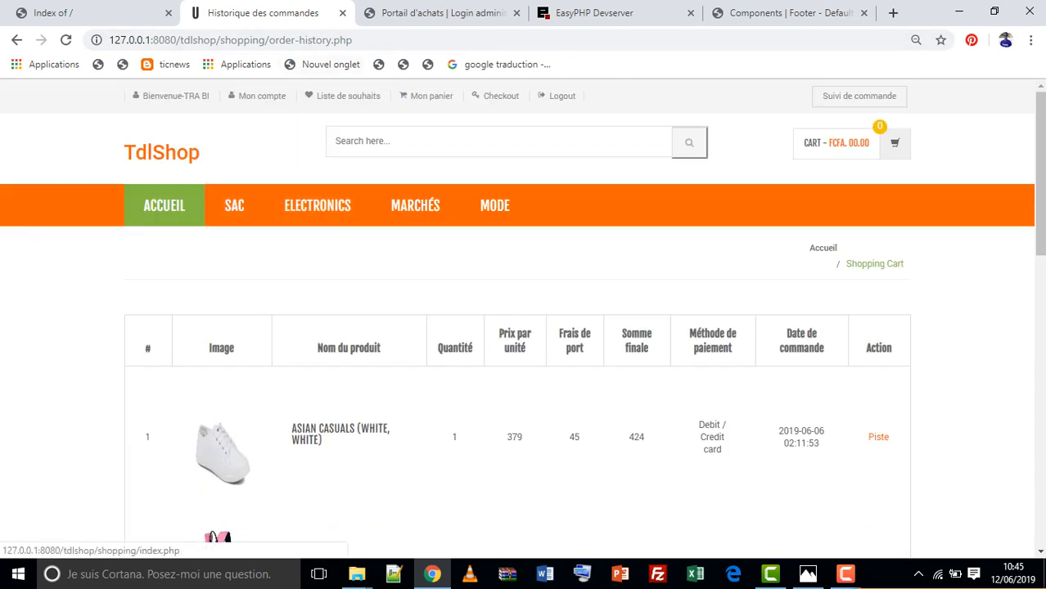
{"action": "scroll", "coordinate": [524, 319], "scroll_direction": "down", "scroll_amount": 3}
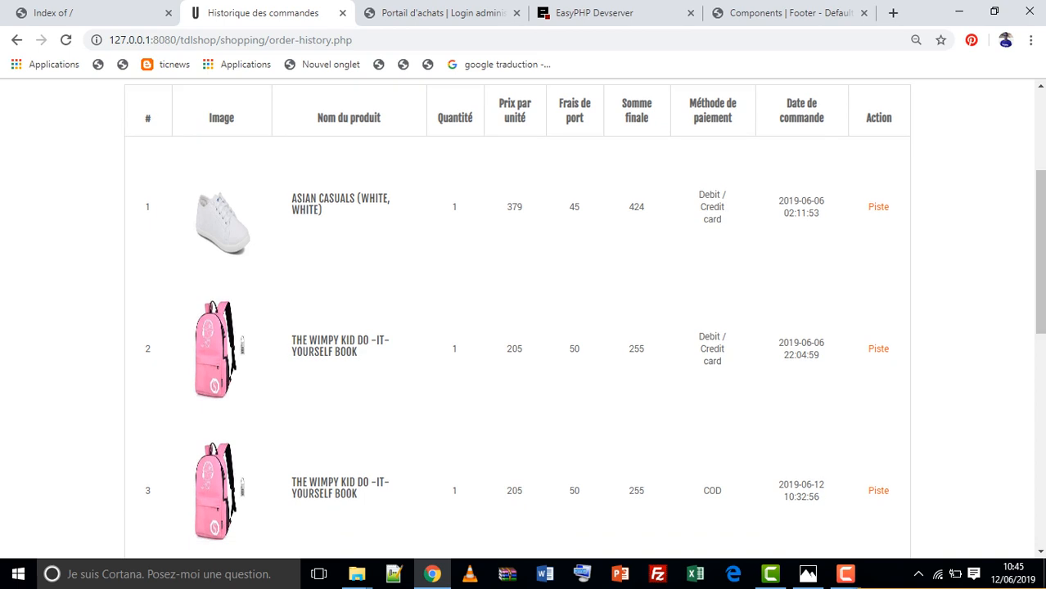
{"action": "scroll", "coordinate": [524, 319], "scroll_direction": "down", "scroll_amount": 4}
{"action": "scroll", "coordinate": [524, 319], "scroll_direction": "up", "scroll_amount": 4}
{"action": "scroll", "coordinate": [524, 319], "scroll_direction": "up", "scroll_amount": 3}
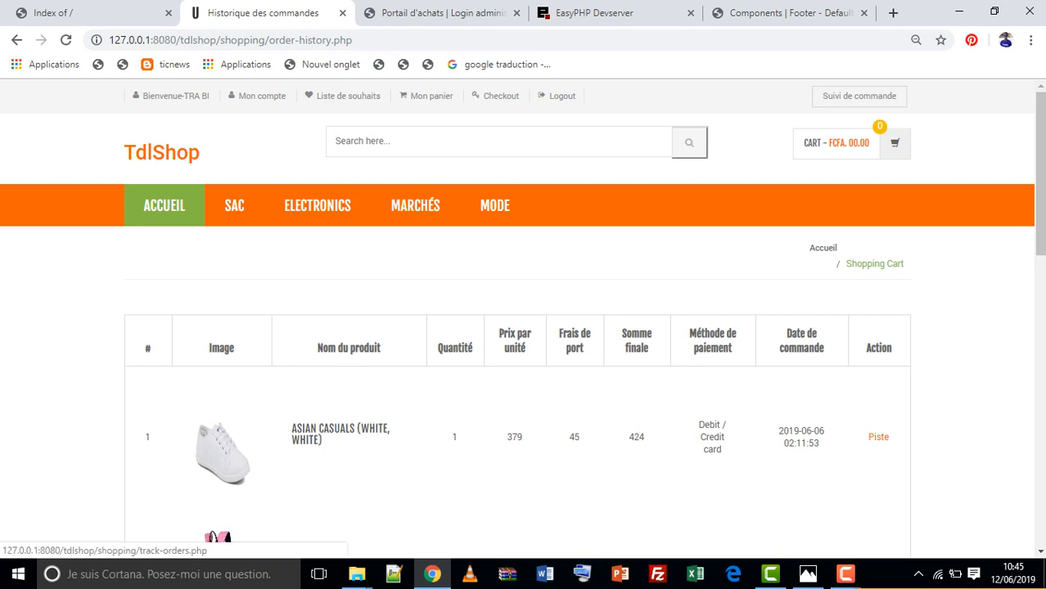
Step: Open the Suivi de commande page and look over its order tracking form
{"action": "left_click", "coordinate": [860, 96]}
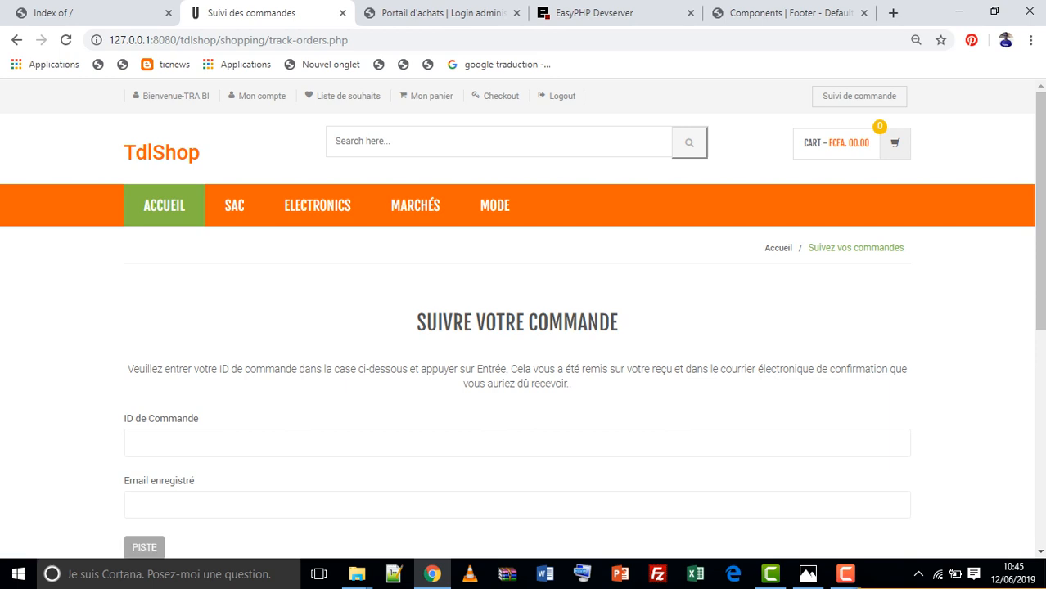
{"action": "scroll", "coordinate": [524, 320], "scroll_direction": "down", "scroll_amount": 3}
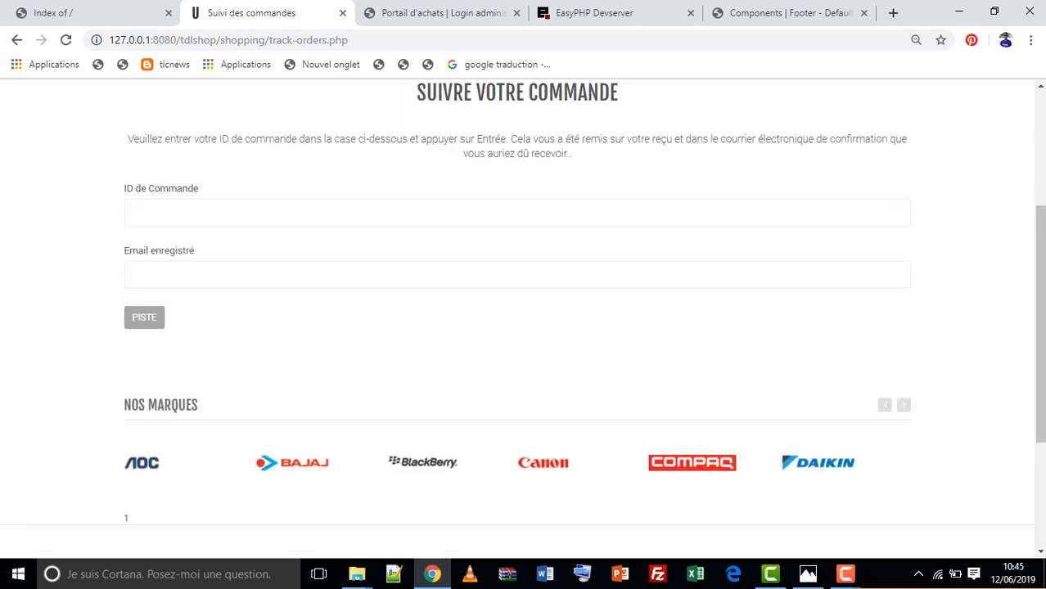
{"action": "scroll", "coordinate": [524, 319], "scroll_direction": "up", "scroll_amount": 3}
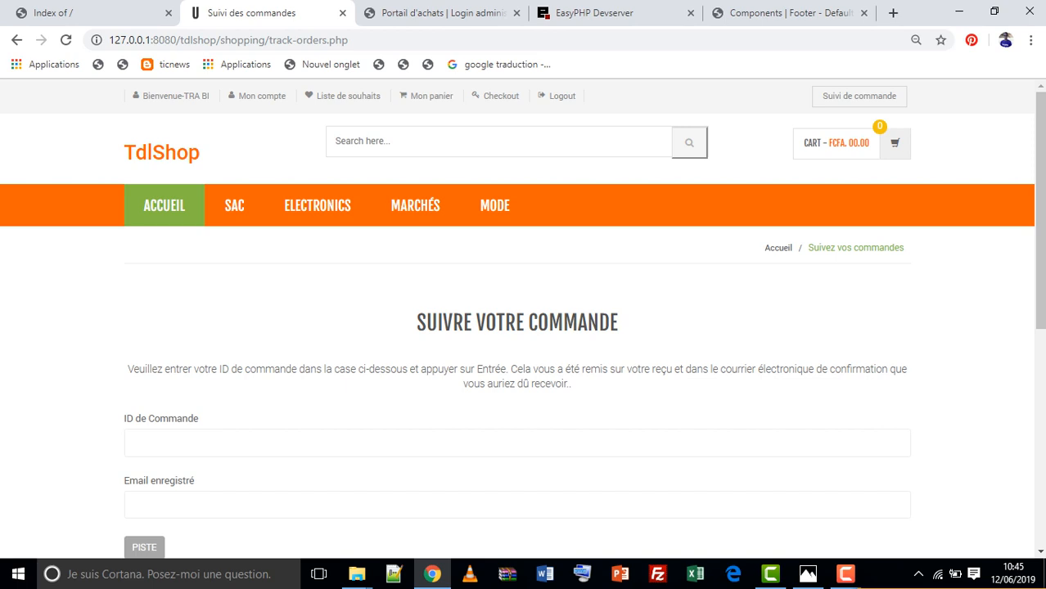
Step: Open the Mon panier page and look over the shopping cart and the brands below it
{"action": "left_click", "coordinate": [432, 95]}
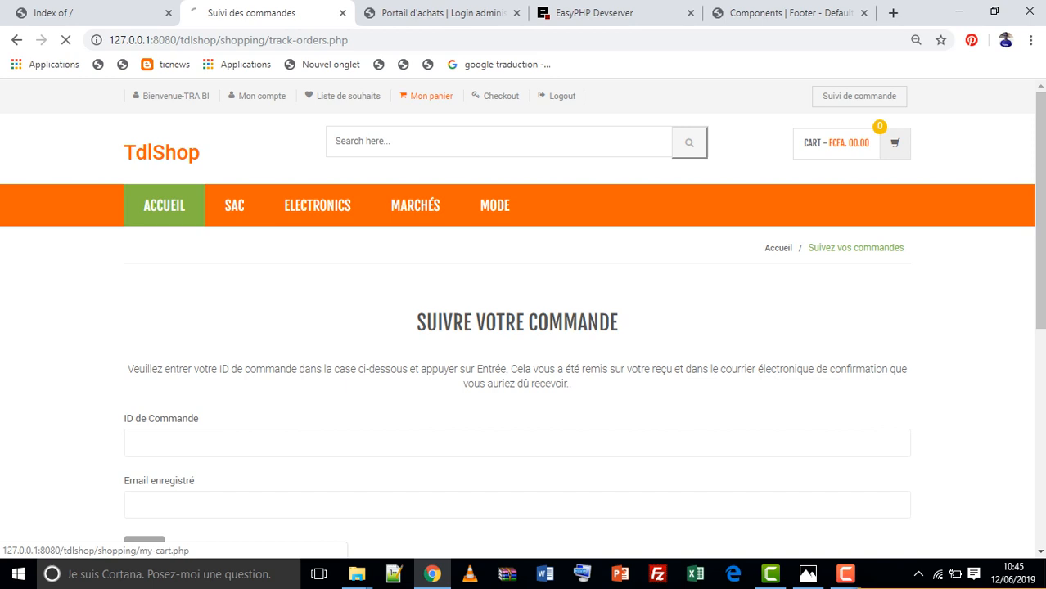
{"action": "scroll", "coordinate": [524, 319], "scroll_direction": "down", "scroll_amount": 2}
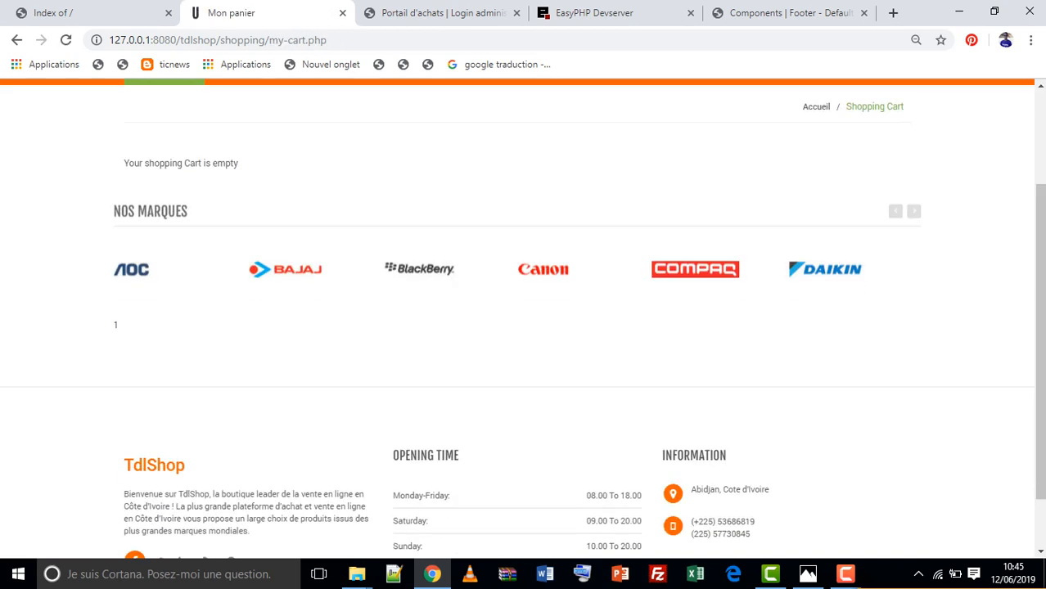
{"action": "scroll", "coordinate": [524, 319], "scroll_direction": "up", "scroll_amount": 2}
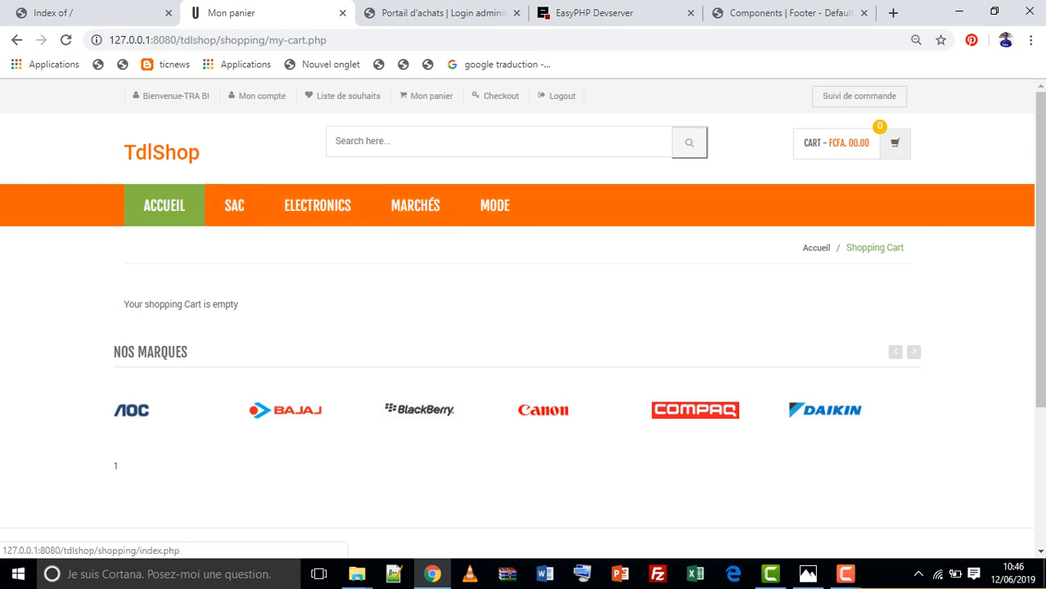
Step: Open the TdlShop home page and look over its banner, service offers and in-stock products
{"action": "left_click", "coordinate": [164, 206]}
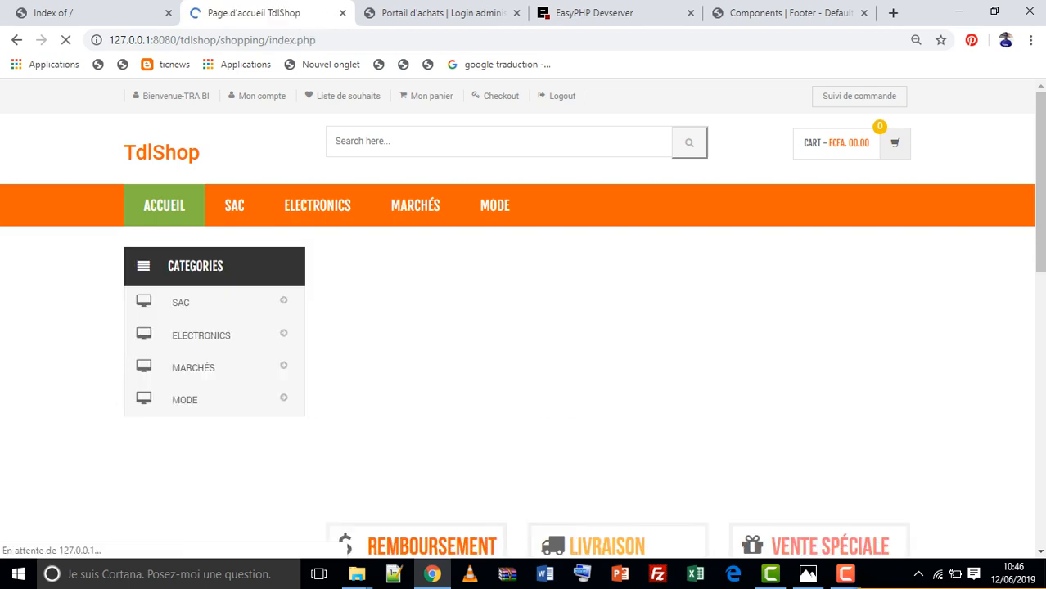
{"action": "scroll", "coordinate": [523, 319], "scroll_direction": "down", "scroll_amount": 3}
{"action": "scroll", "coordinate": [524, 319], "scroll_direction": "down", "scroll_amount": 2}
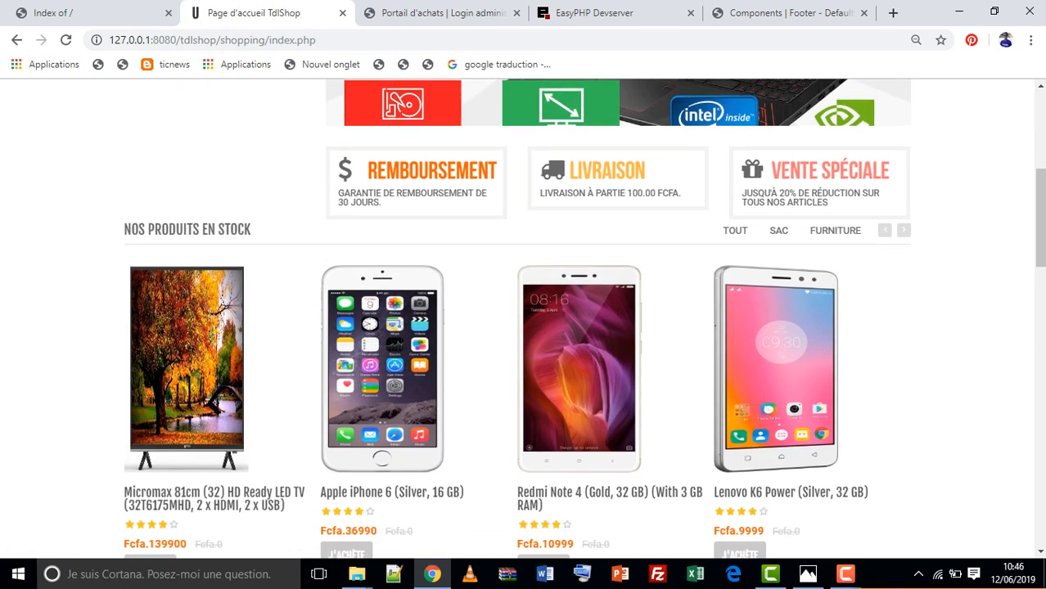
{"action": "scroll", "coordinate": [524, 319], "scroll_direction": "up", "scroll_amount": 3}
{"action": "scroll", "coordinate": [524, 319], "scroll_direction": "down", "scroll_amount": 2}
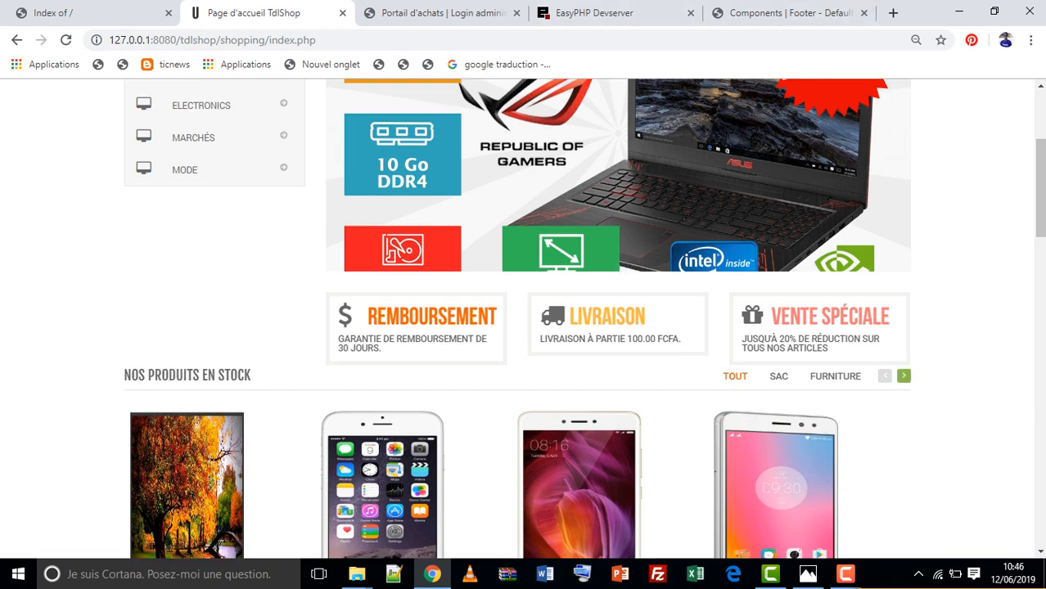
Step: Browse the Nos produits en stock section, filtering its products by Furniture and Sac
{"action": "left_click", "coordinate": [904, 375]}
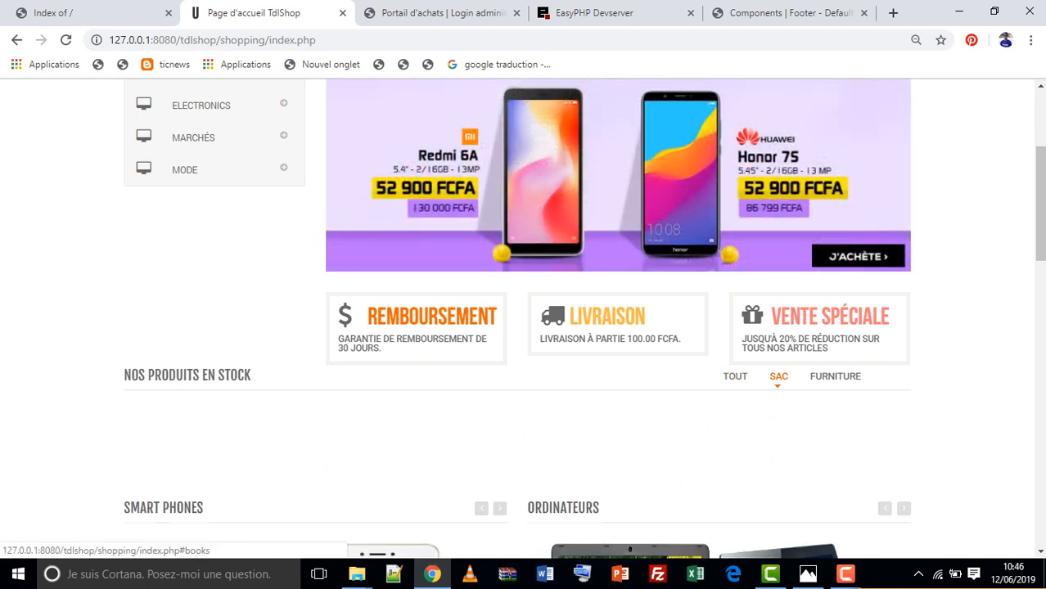
{"action": "scroll", "coordinate": [522, 319], "scroll_direction": "down", "scroll_amount": 2}
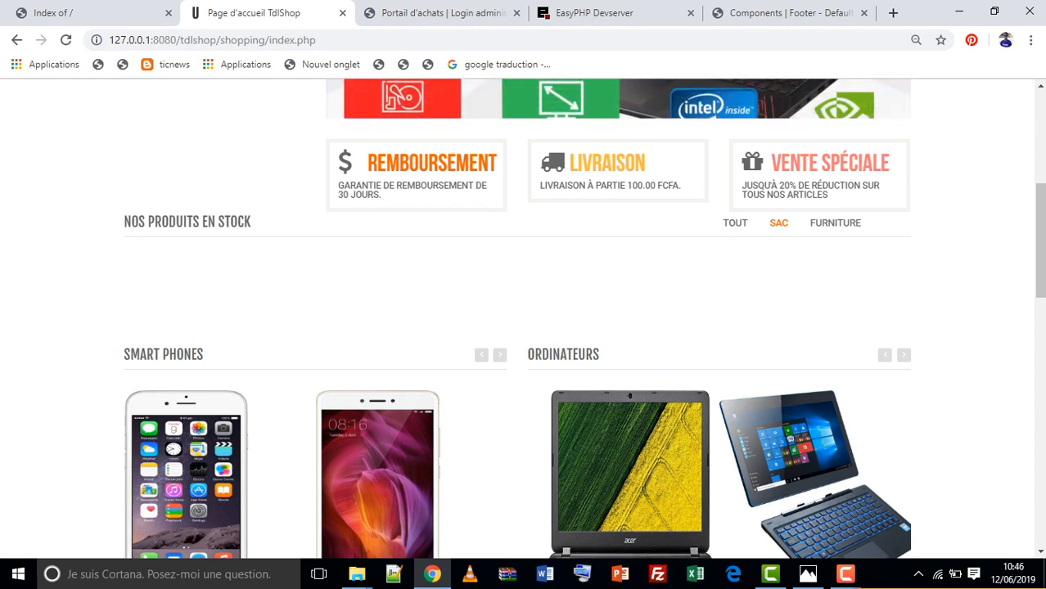
{"action": "left_click", "coordinate": [832, 232]}
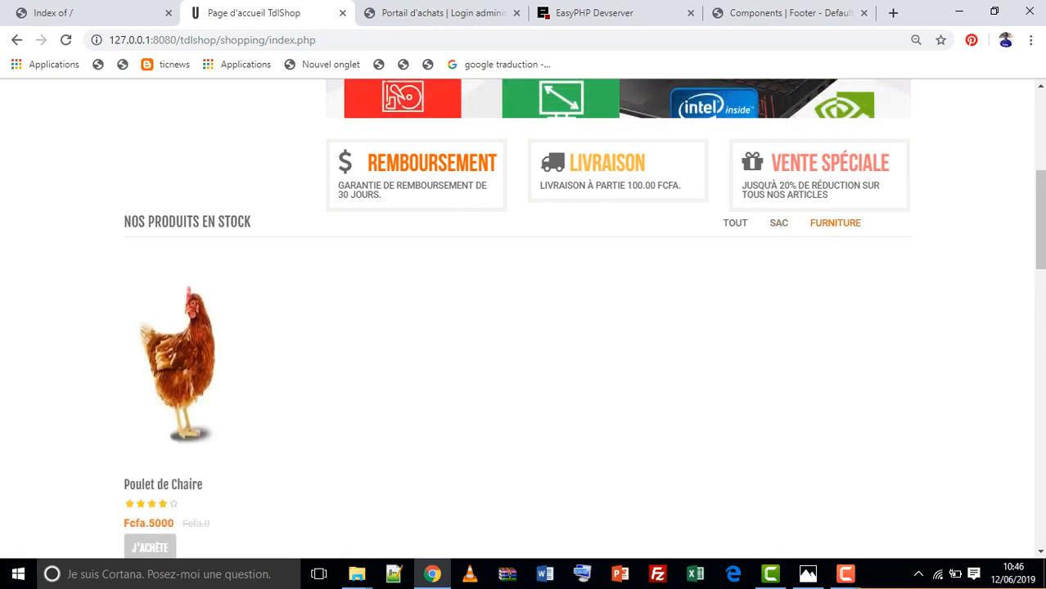
{"action": "left_click", "coordinate": [778, 223]}
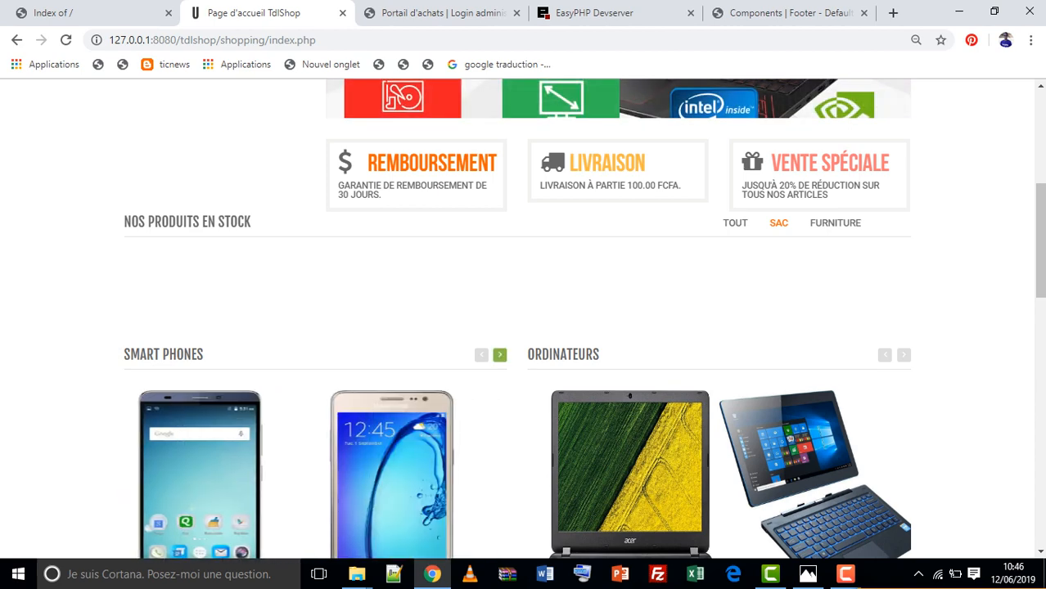
Step: Advance the Ordinateurs carousel to the HP Core i5 5th Gen laptop and add it to the cart
{"action": "scroll", "coordinate": [524, 328], "scroll_direction": "down", "scroll_amount": 2}
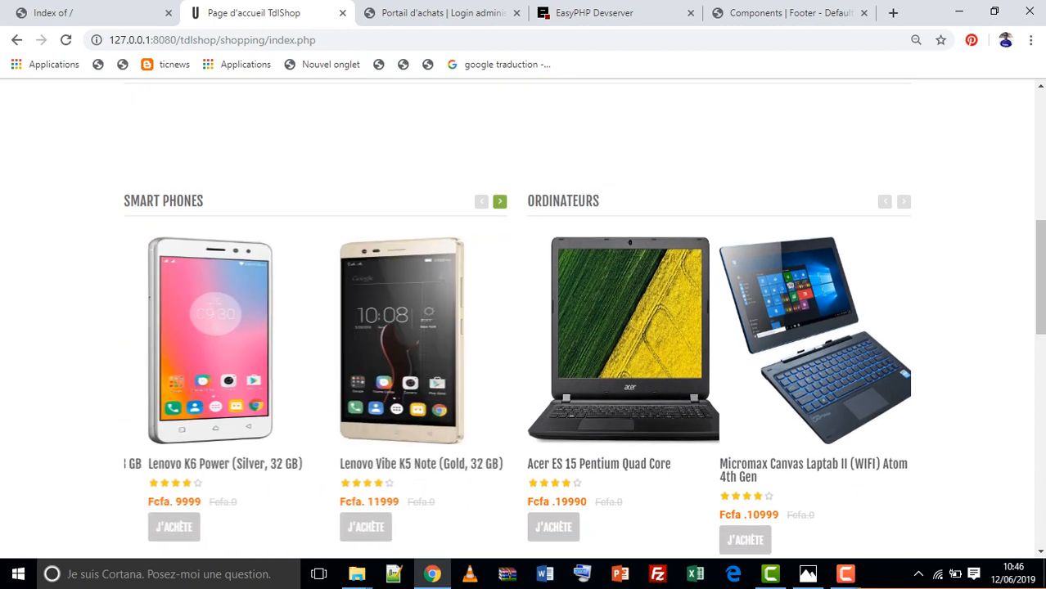
{"action": "left_click", "coordinate": [903, 202]}
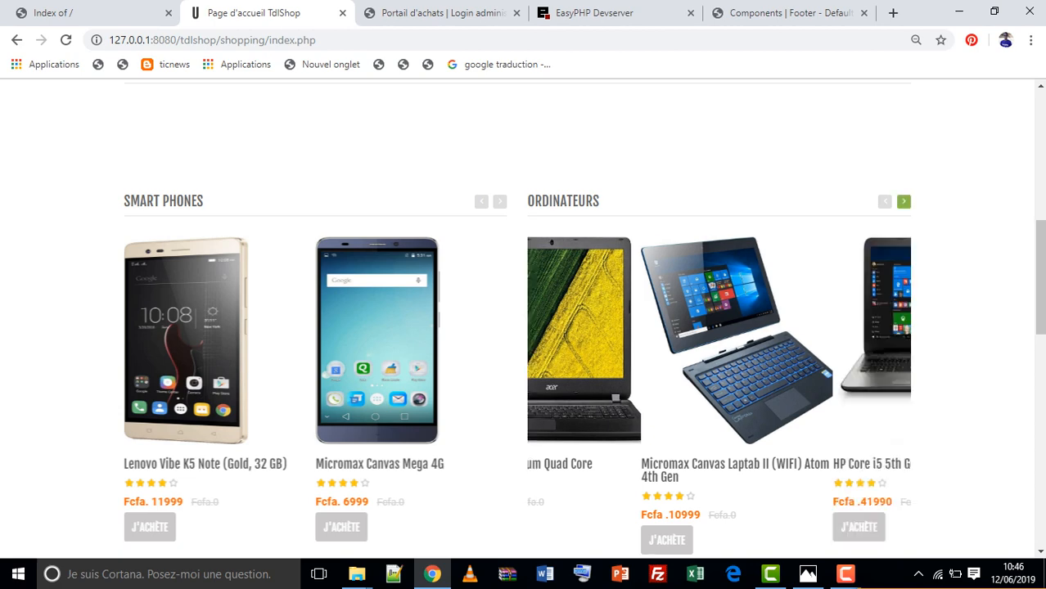
{"action": "left_click", "coordinate": [904, 201]}
{"action": "left_click", "coordinate": [904, 201]}
{"action": "scroll", "coordinate": [905, 254], "scroll_direction": "down", "scroll_amount": 1}
{"action": "scroll", "coordinate": [904, 246], "scroll_direction": "down", "scroll_amount": 3}
{"action": "scroll", "coordinate": [904, 246], "scroll_direction": "up", "scroll_amount": 3}
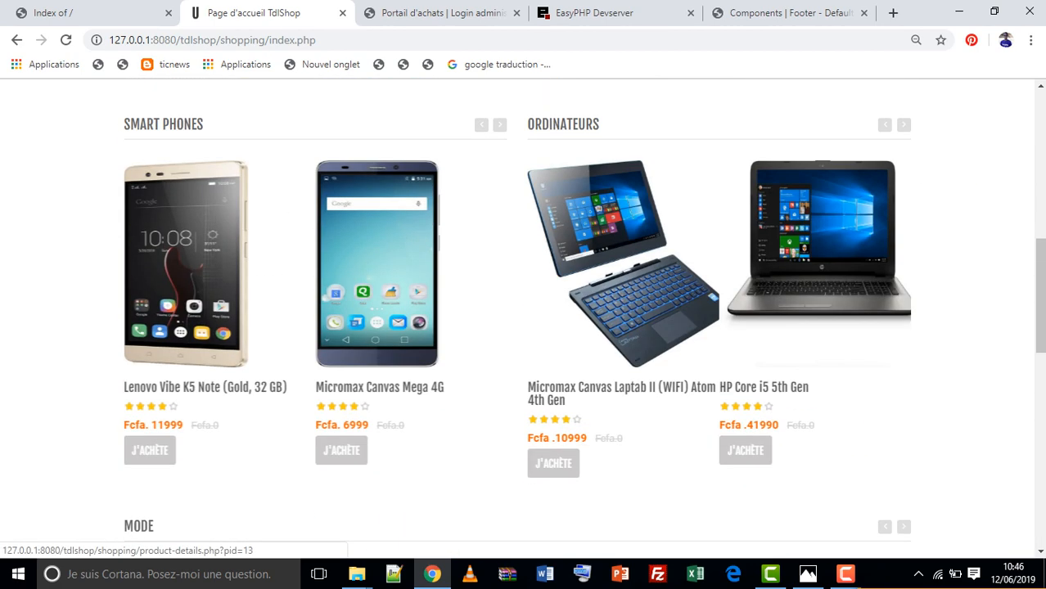
{"action": "left_click", "coordinate": [904, 125]}
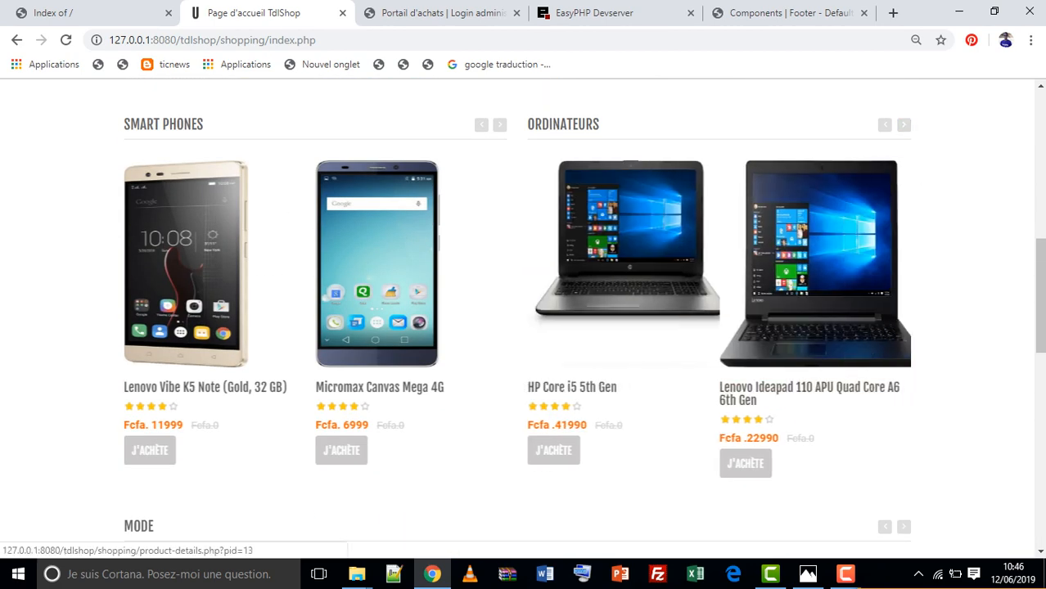
{"action": "left_click", "coordinate": [554, 451]}
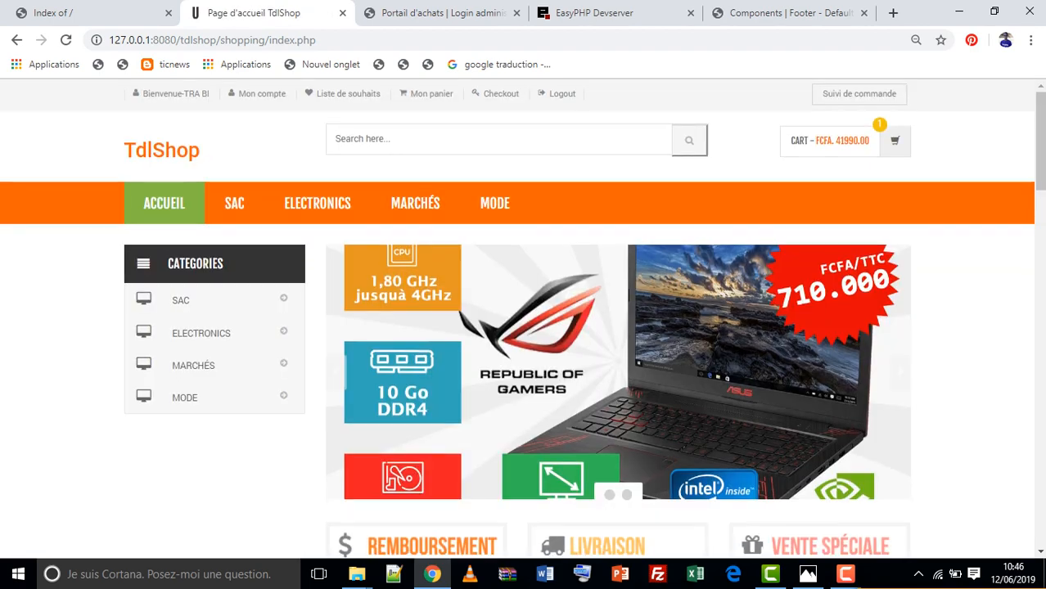
Step: Add Thea Stilton and the Tropical Treasure from the Mode section of the home page to the cart
{"action": "scroll", "coordinate": [554, 450], "scroll_direction": "down", "scroll_amount": 5}
{"action": "scroll", "coordinate": [524, 320], "scroll_direction": "down", "scroll_amount": 8}
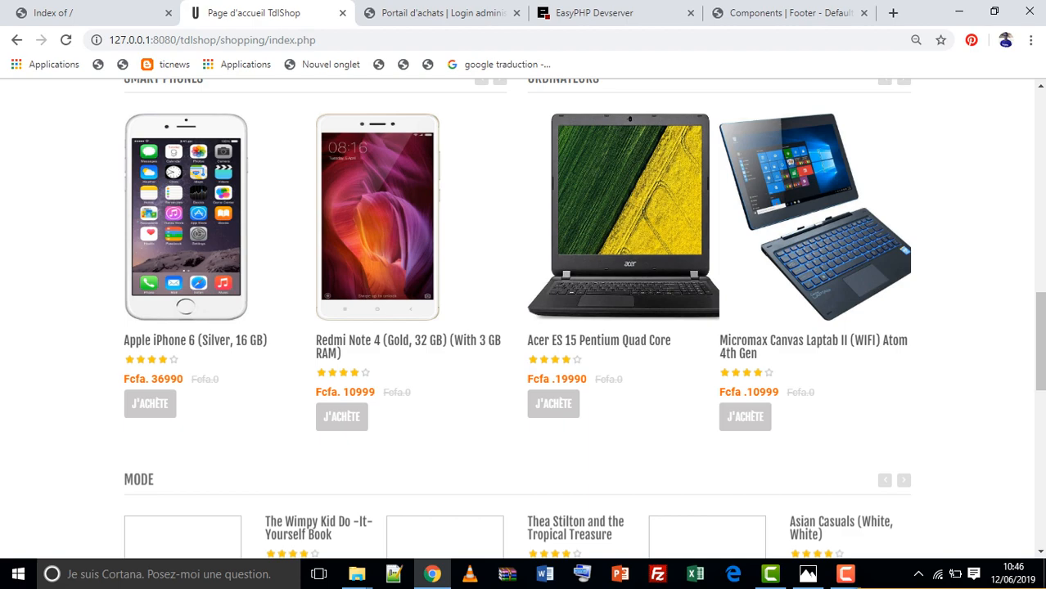
{"action": "scroll", "coordinate": [524, 320], "scroll_direction": "down", "scroll_amount": 3}
{"action": "scroll", "coordinate": [524, 320], "scroll_direction": "up", "scroll_amount": 3}
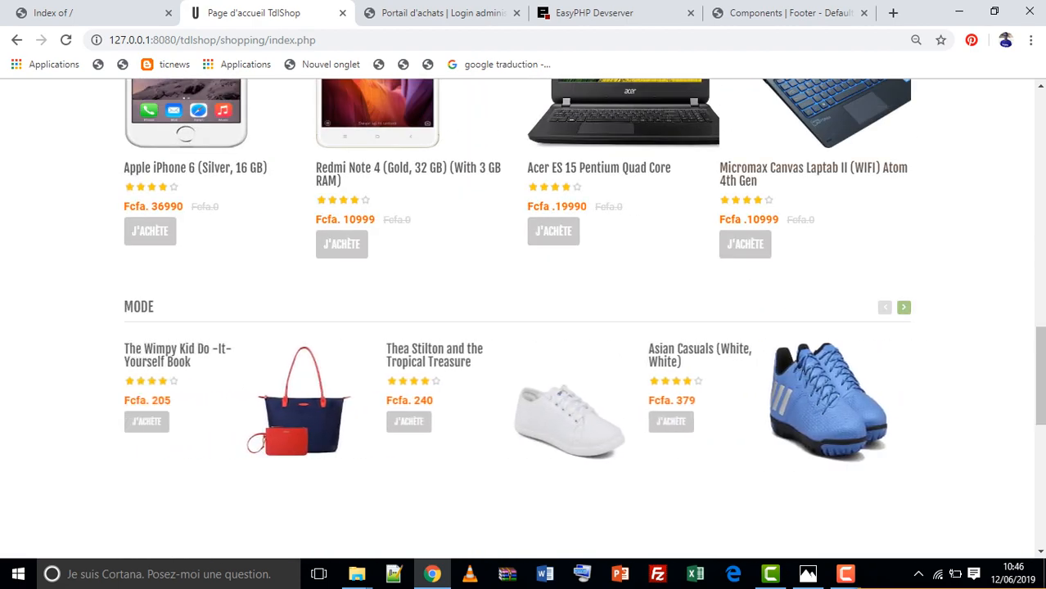
{"action": "scroll", "coordinate": [811, 483], "scroll_direction": "up", "scroll_amount": 4}
{"action": "scroll", "coordinate": [524, 319], "scroll_direction": "down", "scroll_amount": 5}
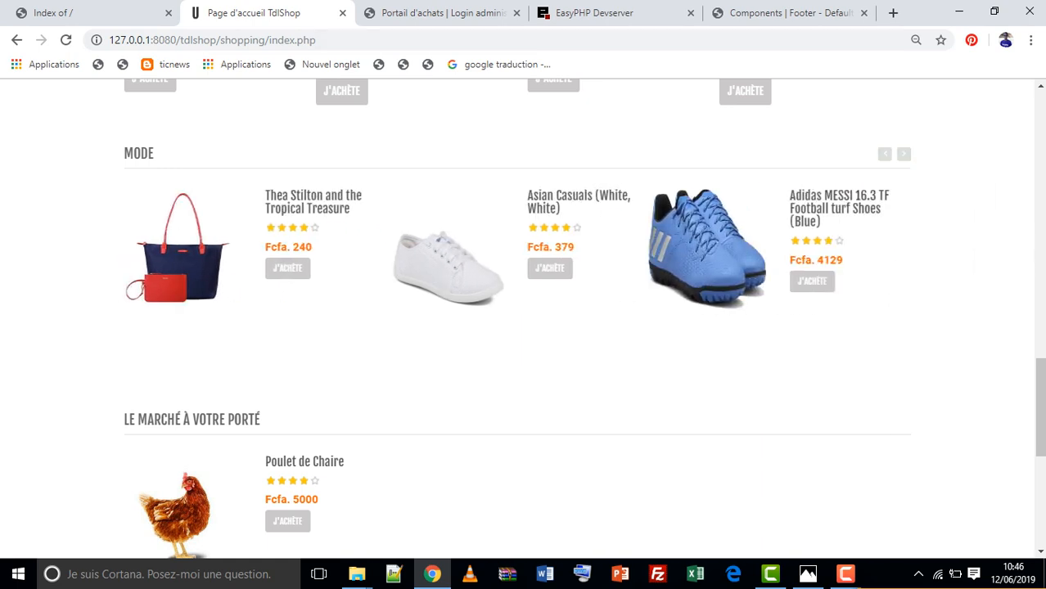
{"action": "scroll", "coordinate": [286, 290], "scroll_direction": "down", "scroll_amount": 3}
{"action": "scroll", "coordinate": [287, 291], "scroll_direction": "up", "scroll_amount": 2}
{"action": "scroll", "coordinate": [523, 319], "scroll_direction": "up", "scroll_amount": 2}
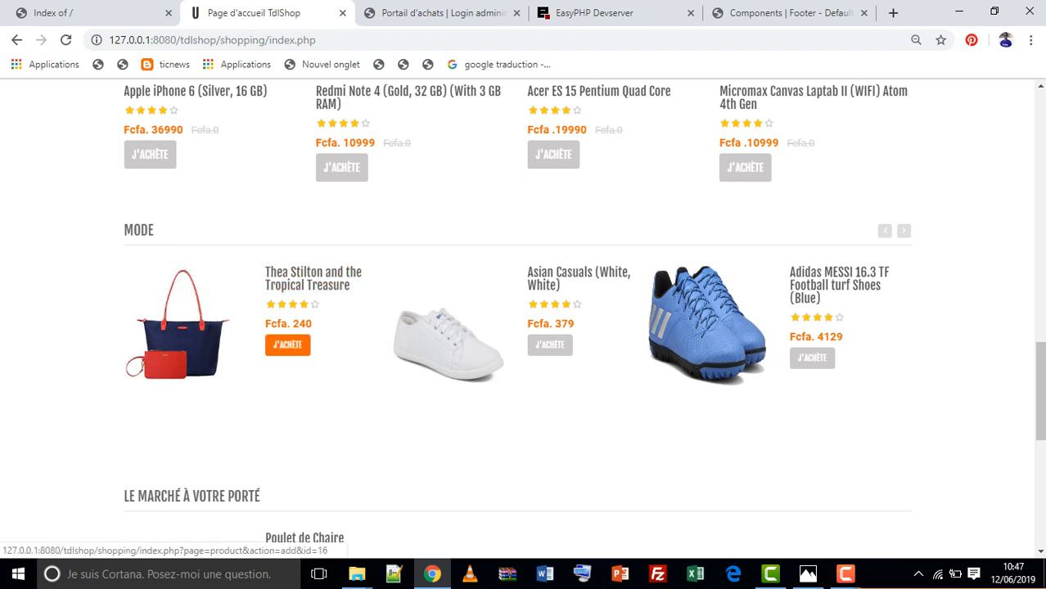
{"action": "left_click", "coordinate": [287, 345]}
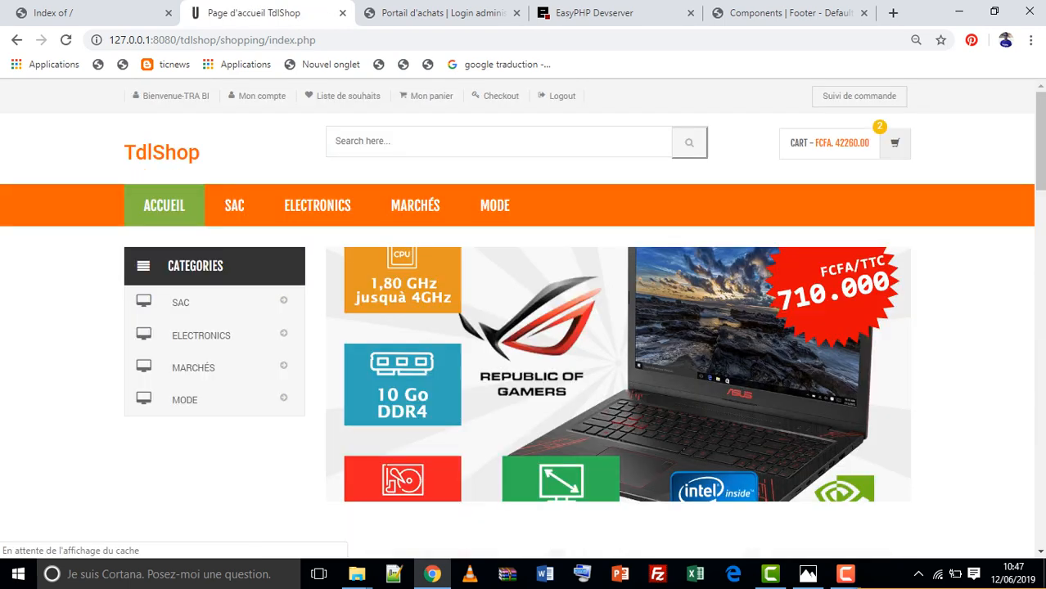
Step: Add Poulet de Chaire from the Le marché à votre porté section of the home page to the cart
{"action": "scroll", "coordinate": [226, 244], "scroll_direction": "down", "scroll_amount": 15}
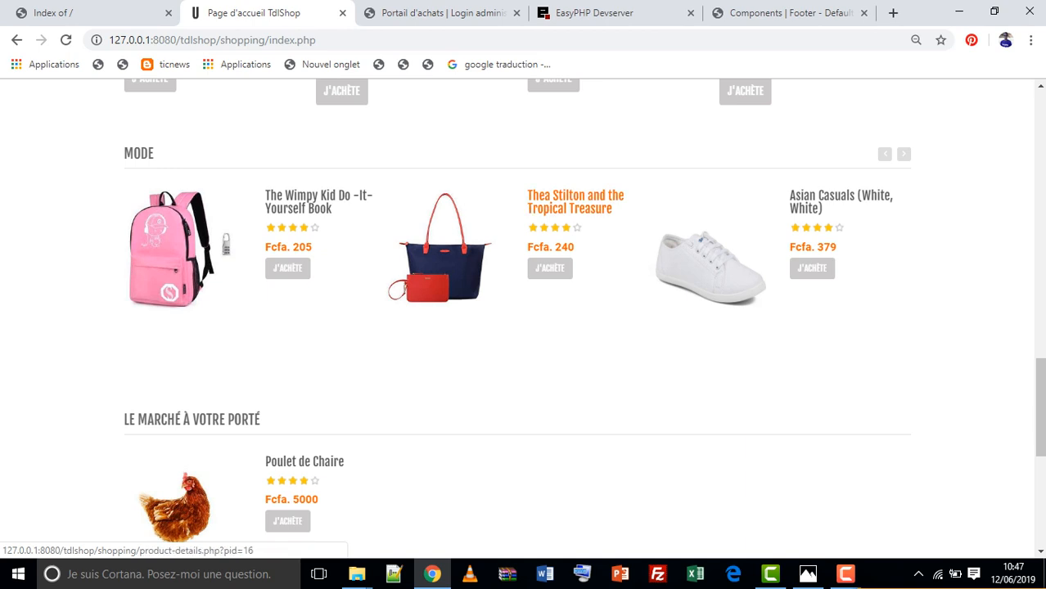
{"action": "scroll", "coordinate": [573, 246], "scroll_direction": "down", "scroll_amount": 3}
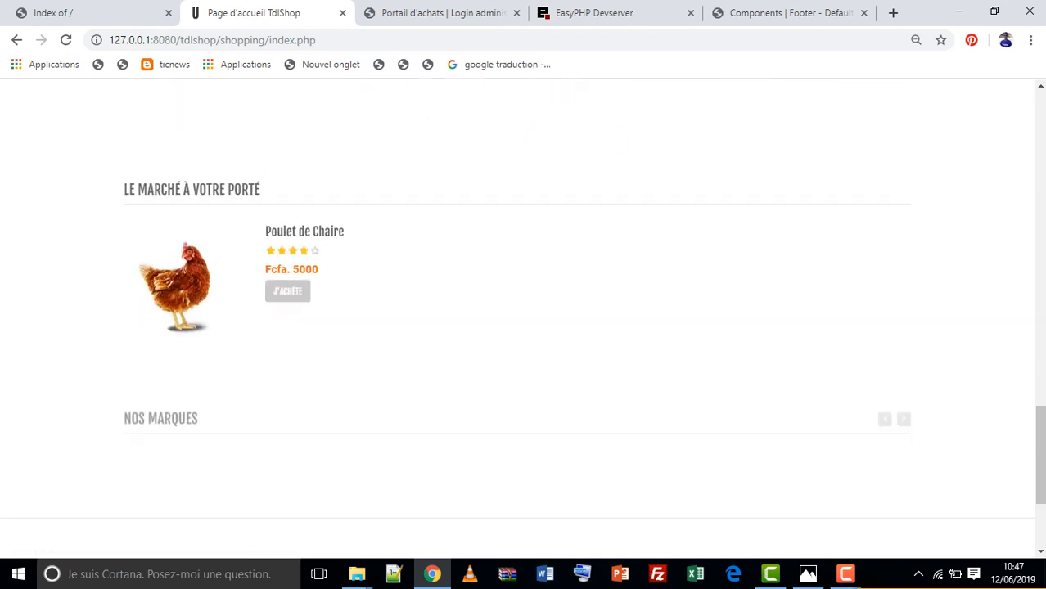
{"action": "left_click", "coordinate": [287, 291]}
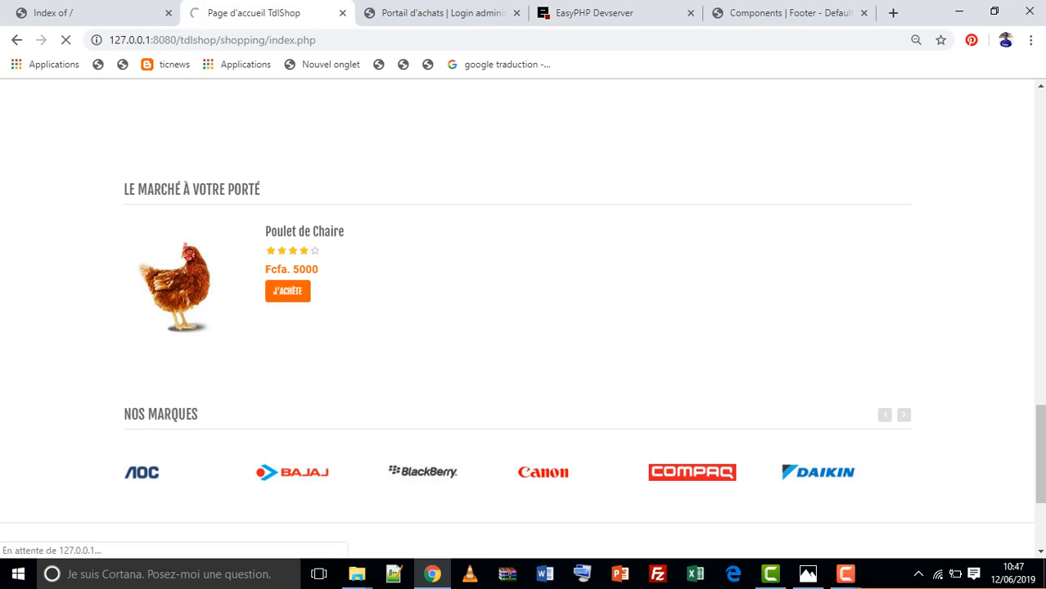
Step: Open the product details page of Poulet de Chaire from the home page's Le marché à votre porté section
{"action": "scroll", "coordinate": [288, 291], "scroll_direction": "down", "scroll_amount": 12}
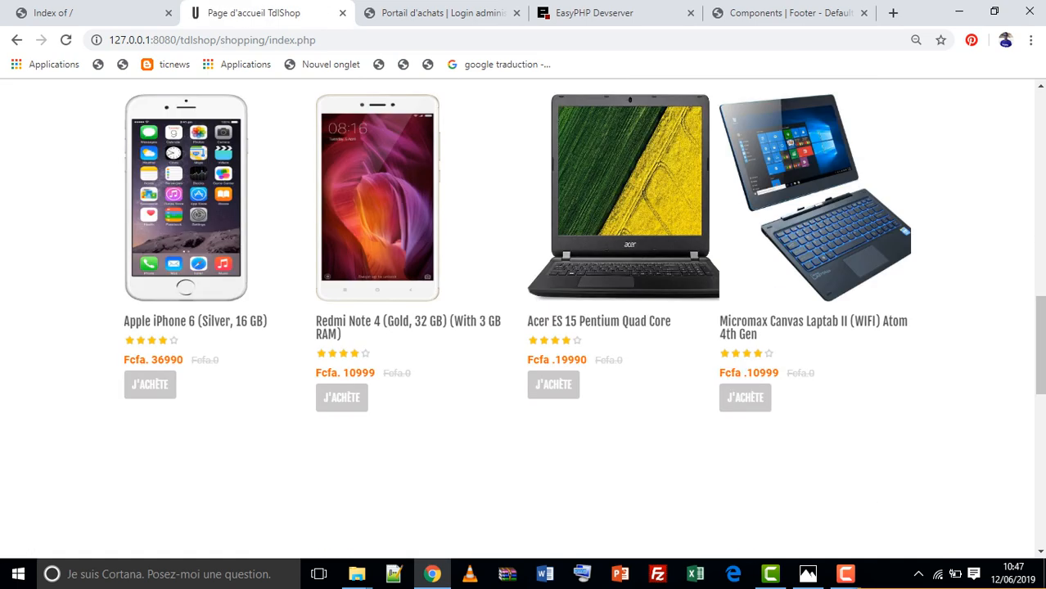
{"action": "scroll", "coordinate": [524, 328], "scroll_direction": "down", "scroll_amount": 10}
{"action": "scroll", "coordinate": [524, 328], "scroll_direction": "up", "scroll_amount": 7}
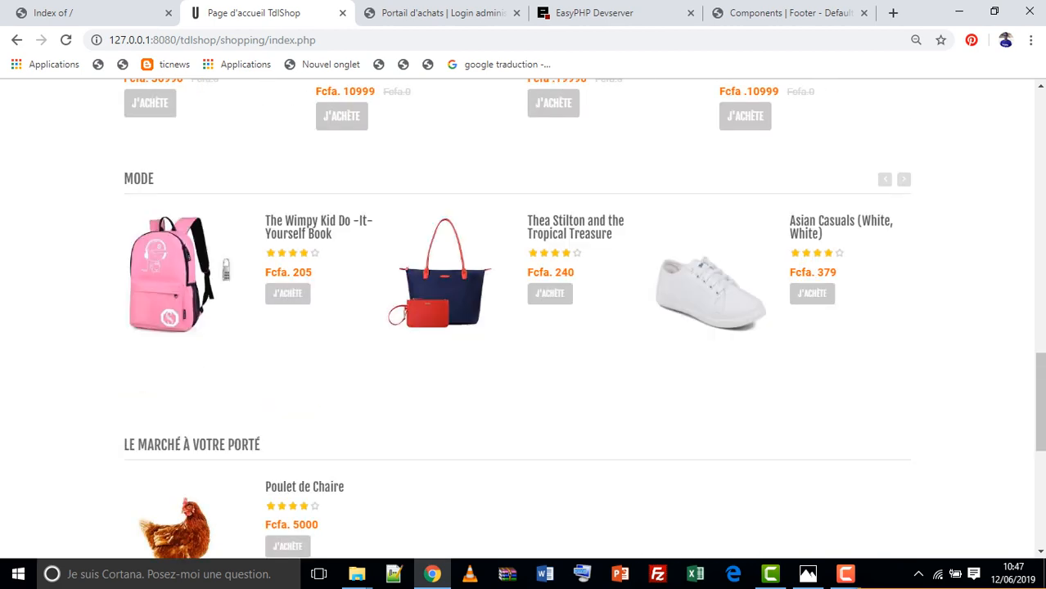
{"action": "scroll", "coordinate": [304, 410], "scroll_direction": "down", "scroll_amount": 1}
{"action": "left_click", "coordinate": [304, 410]}
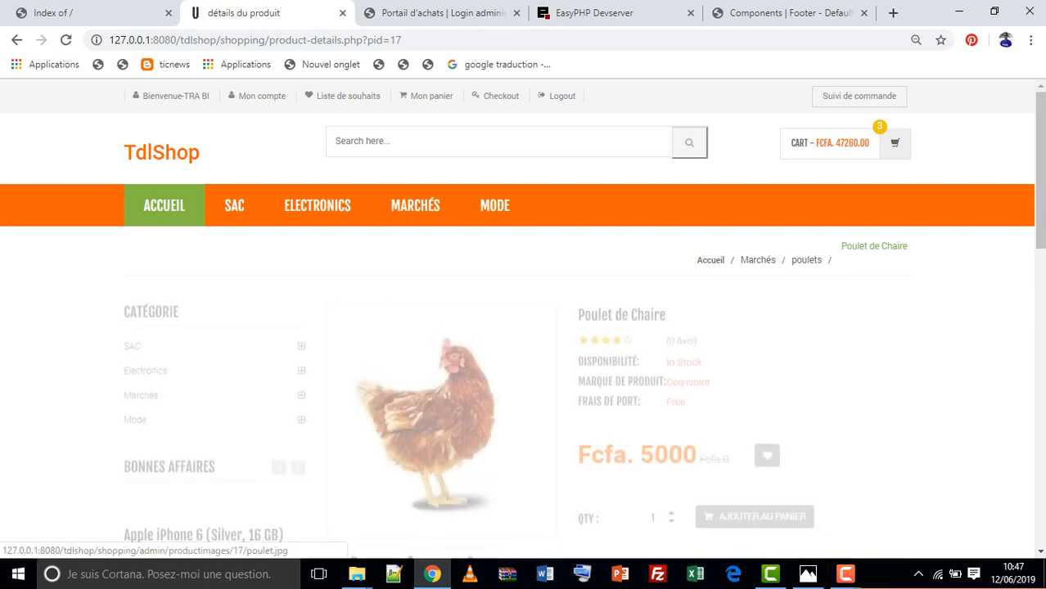
Step: Look over the Poulet de Chaire page's images, availability, price, quantity, sharing options and description
{"action": "scroll", "coordinate": [305, 385], "scroll_direction": "down", "scroll_amount": 3}
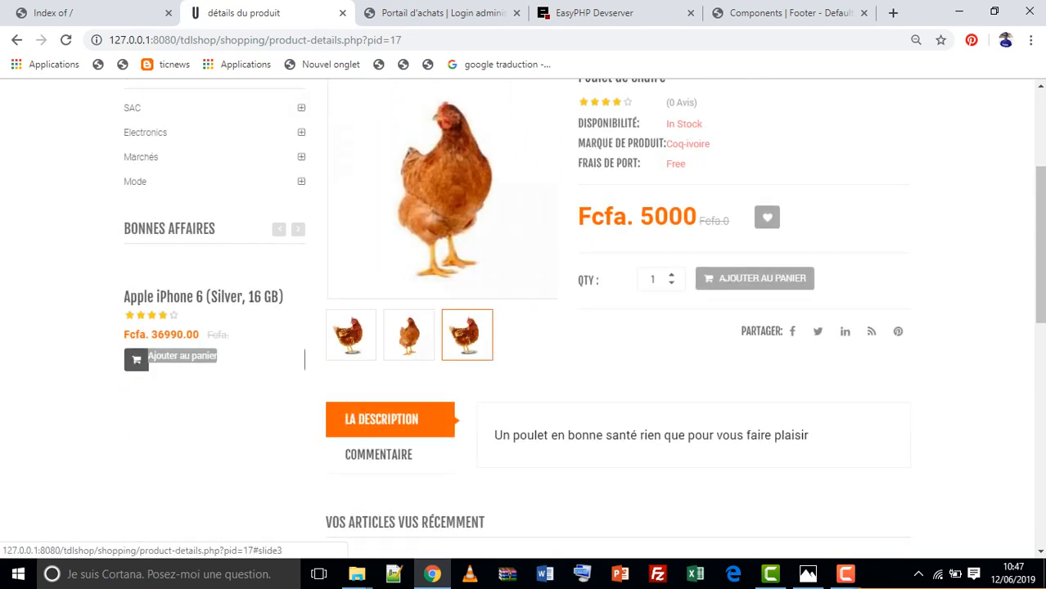
{"action": "scroll", "coordinate": [304, 359], "scroll_direction": "up", "scroll_amount": 3}
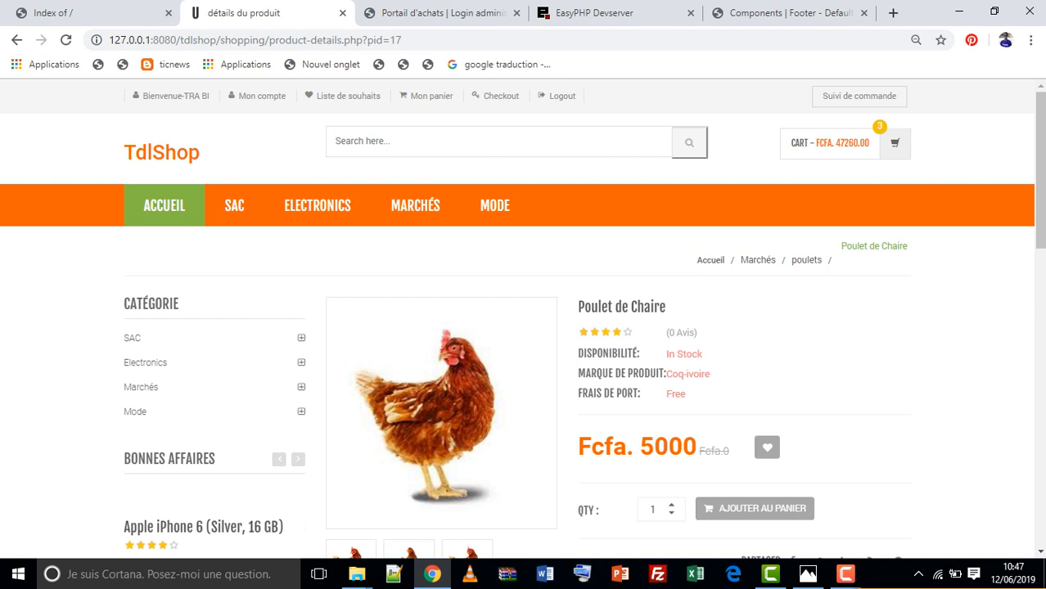
{"action": "scroll", "coordinate": [524, 319], "scroll_direction": "down", "scroll_amount": 1}
{"action": "scroll", "coordinate": [524, 319], "scroll_direction": "up", "scroll_amount": 1}
{"action": "scroll", "coordinate": [304, 282], "scroll_direction": "down", "scroll_amount": 4}
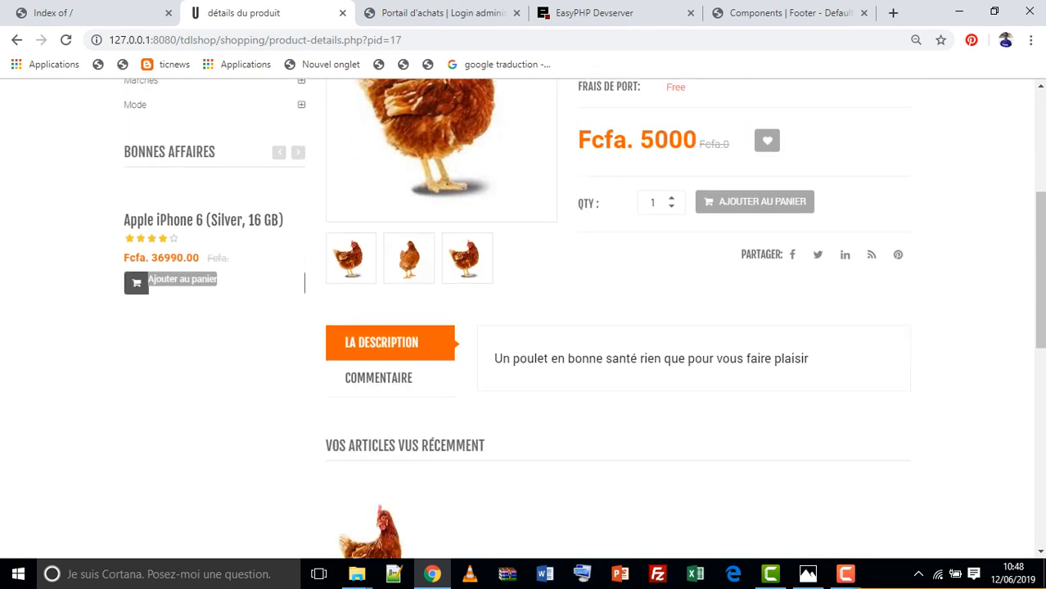
Step: Show the Commentaire section of Poulet de Chaire and examine its star ratings and customer review form
{"action": "scroll", "coordinate": [378, 229], "scroll_direction": "down", "scroll_amount": 2}
{"action": "left_click", "coordinate": [378, 225]}
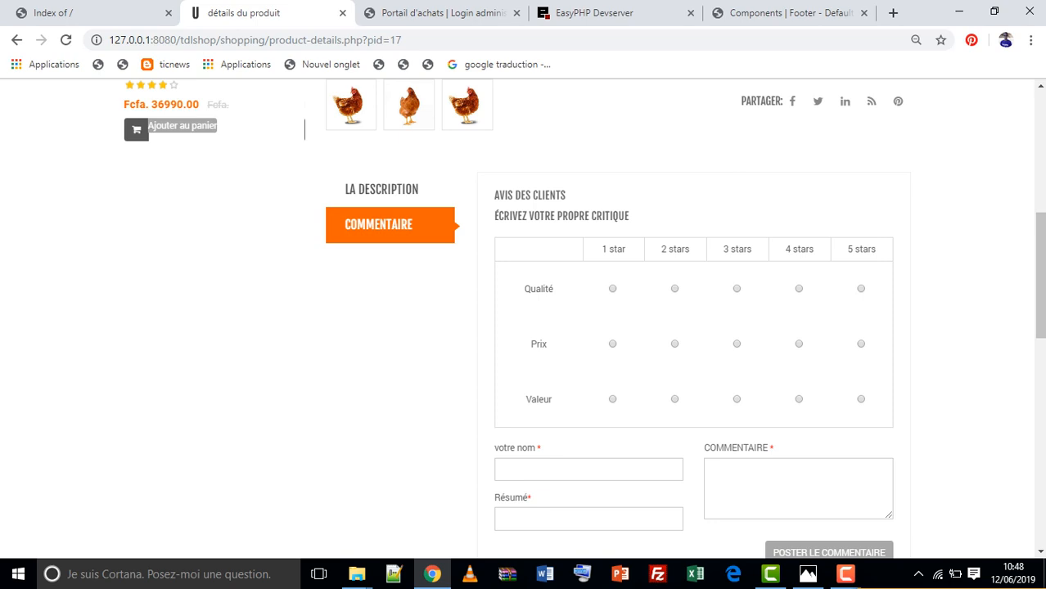
{"action": "scroll", "coordinate": [304, 129], "scroll_direction": "down", "scroll_amount": 3}
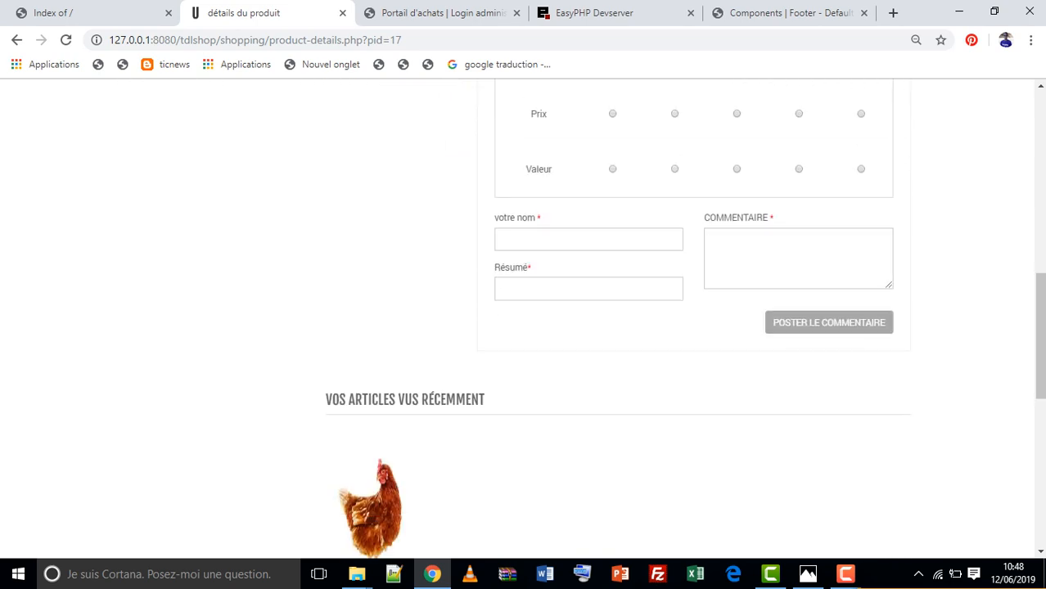
{"action": "scroll", "coordinate": [685, 319], "scroll_direction": "up", "scroll_amount": 2}
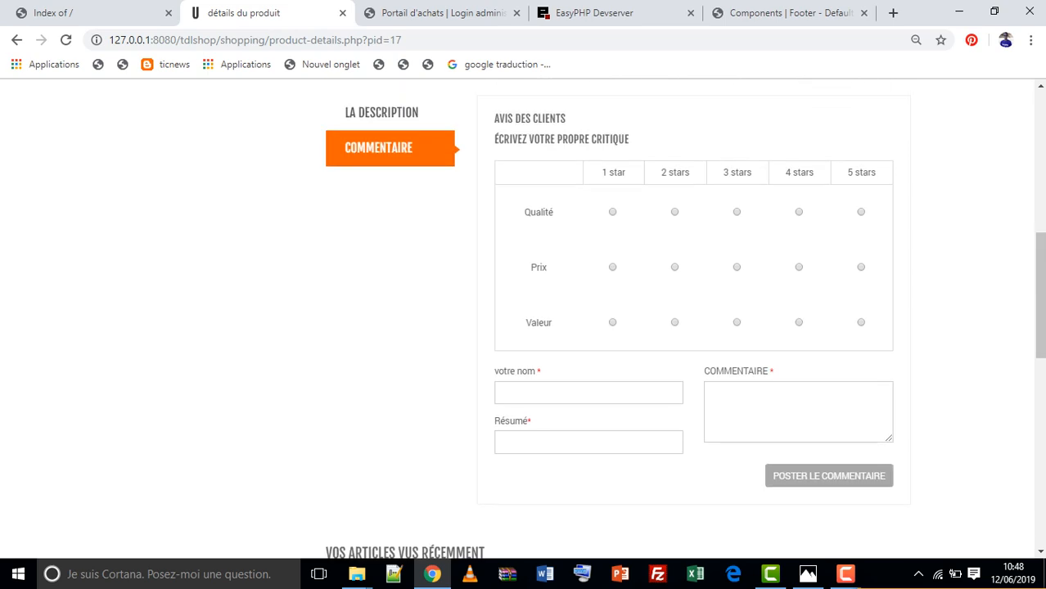
{"action": "scroll", "coordinate": [304, 434], "scroll_direction": "down", "scroll_amount": 4}
{"action": "scroll", "coordinate": [304, 434], "scroll_direction": "up", "scroll_amount": 9}
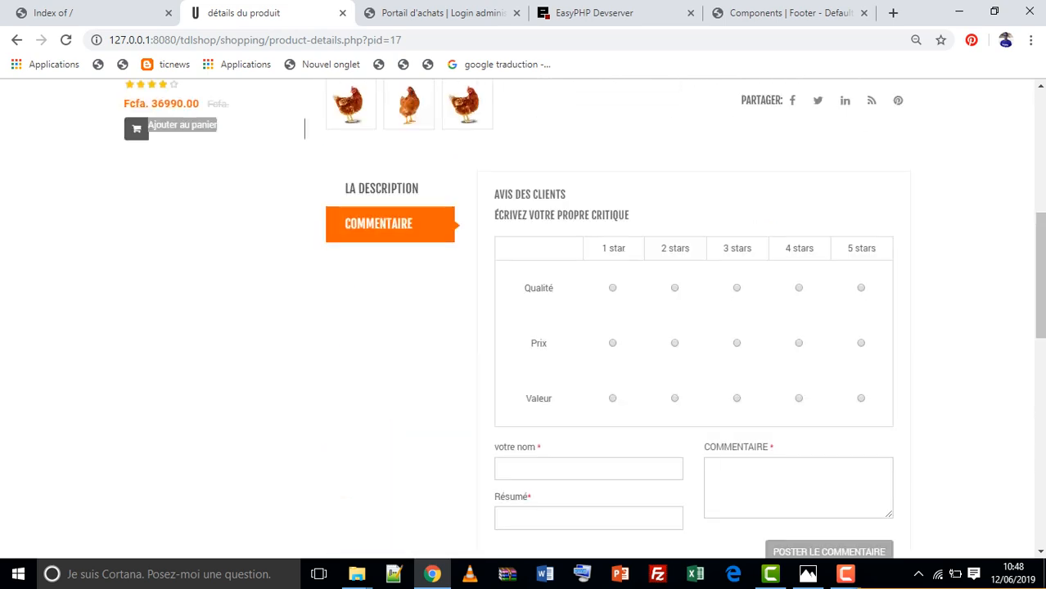
{"action": "scroll", "coordinate": [524, 319], "scroll_direction": "down", "scroll_amount": 2}
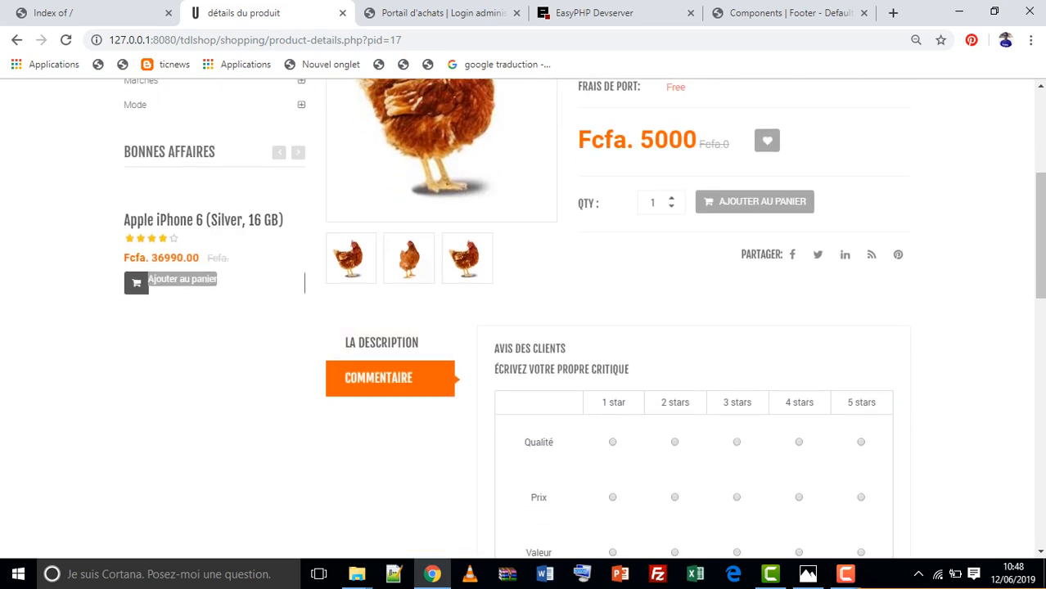
Step: Return to the description of Poulet de Chaire and look over the product page, including its Bonnes affaires carousel
{"action": "left_click", "coordinate": [381, 342]}
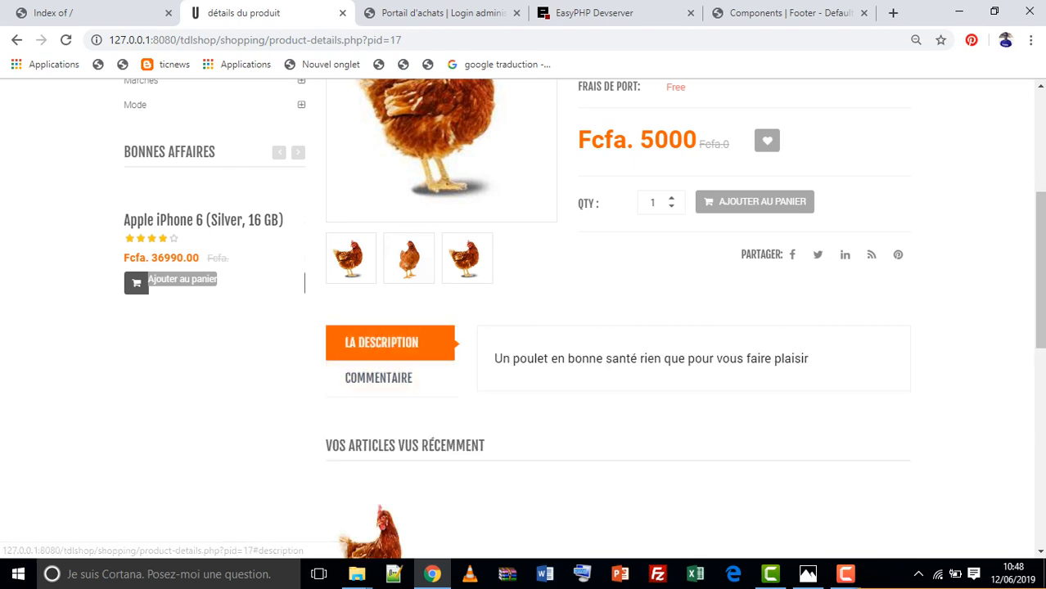
{"action": "scroll", "coordinate": [382, 342], "scroll_direction": "up", "scroll_amount": 4}
{"action": "scroll", "coordinate": [304, 359], "scroll_direction": "down", "scroll_amount": 4}
{"action": "scroll", "coordinate": [305, 359], "scroll_direction": "up", "scroll_amount": 1}
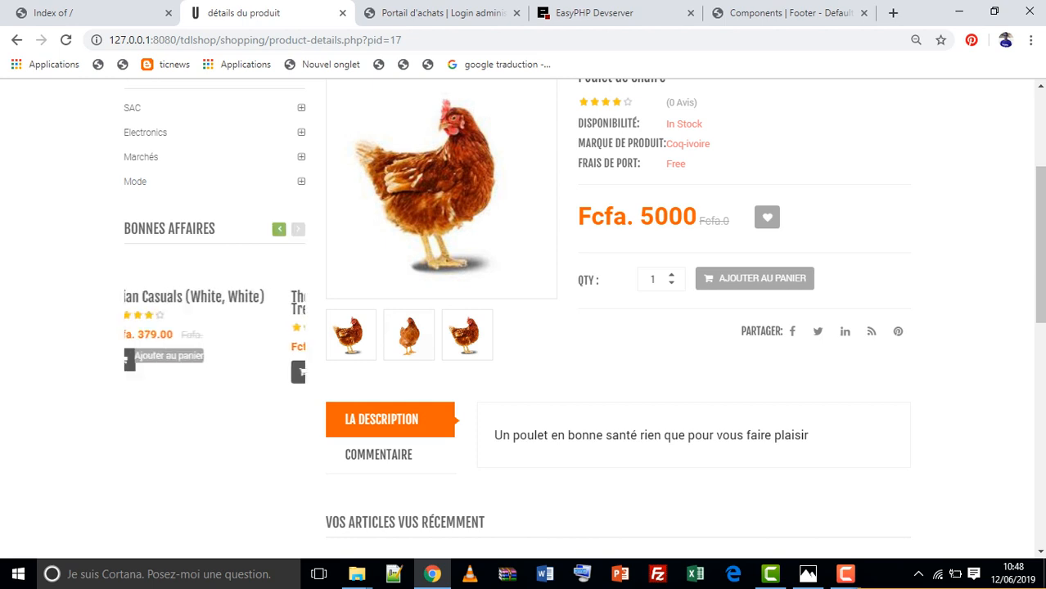
{"action": "scroll", "coordinate": [524, 328], "scroll_direction": "up", "scroll_amount": 2}
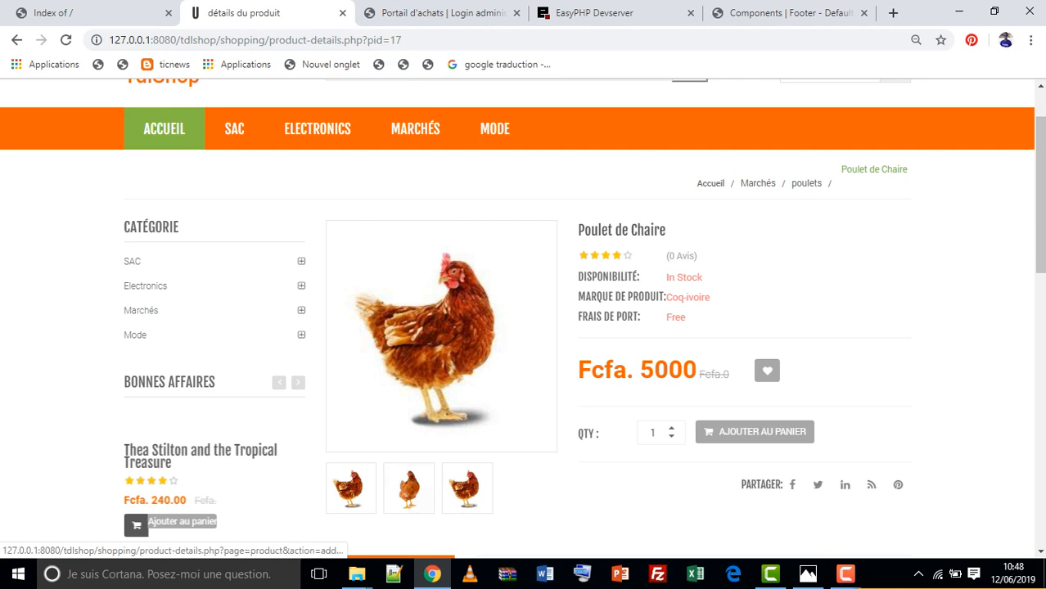
{"action": "scroll", "coordinate": [442, 335], "scroll_direction": "down", "scroll_amount": 5}
{"action": "scroll", "coordinate": [442, 336], "scroll_direction": "up", "scroll_amount": 6}
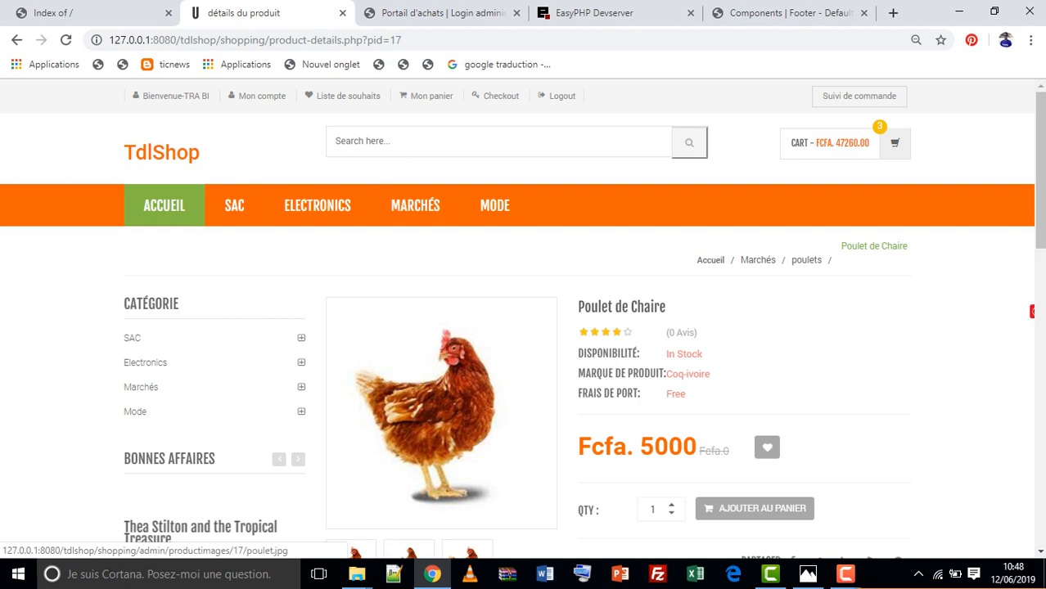
{"action": "scroll", "coordinate": [443, 336], "scroll_direction": "down", "scroll_amount": 4}
{"action": "scroll", "coordinate": [442, 336], "scroll_direction": "up", "scroll_amount": 4}
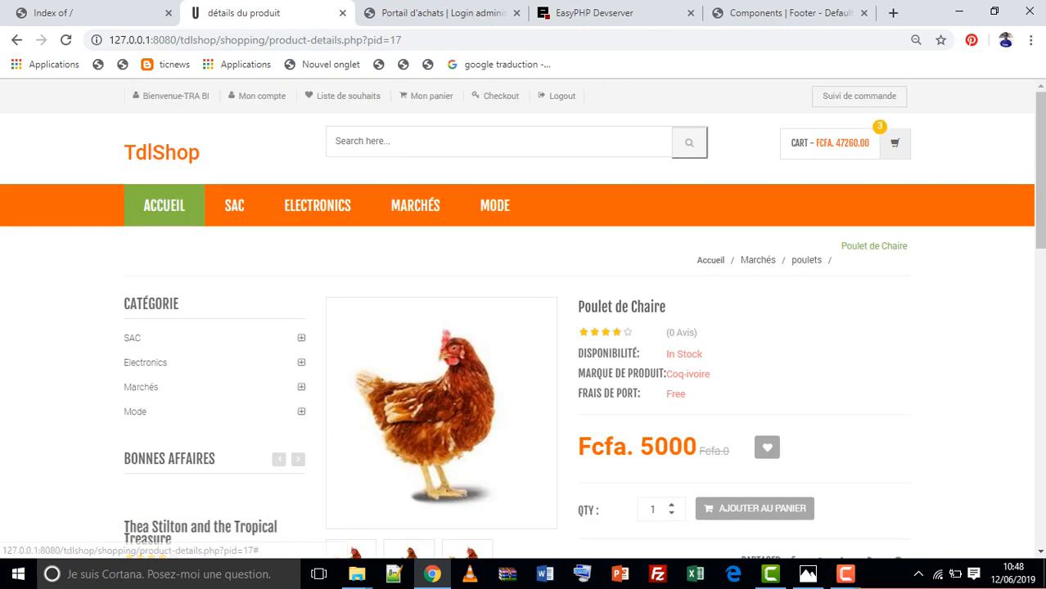
Step: Open the full shopping cart page from the cart summary and mark the HP Core i5 5th Gen for removal
{"action": "left_click", "coordinate": [852, 144]}
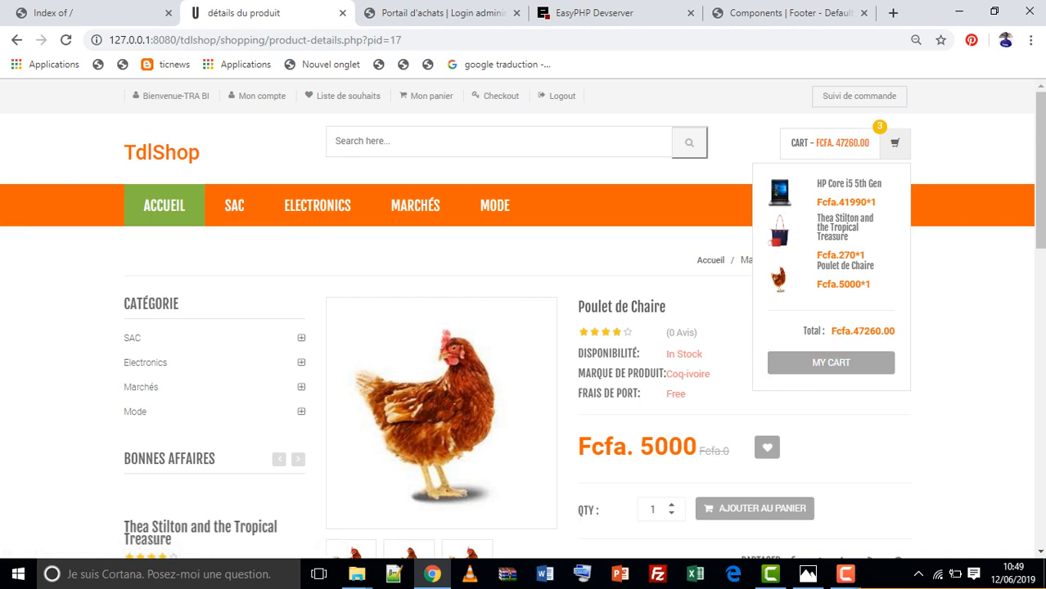
{"action": "left_click", "coordinate": [831, 363]}
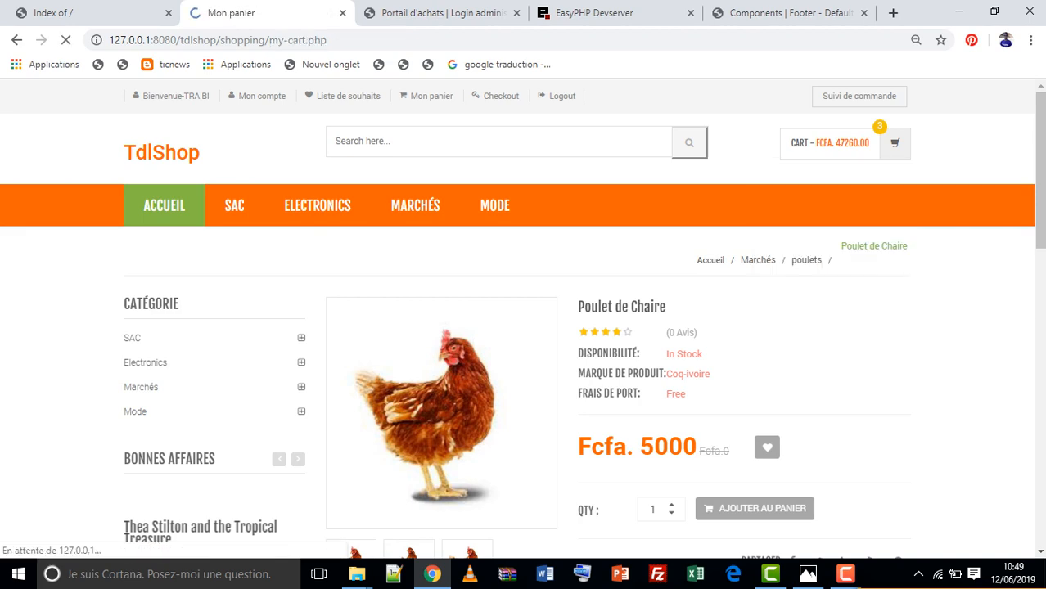
{"action": "scroll", "coordinate": [523, 319], "scroll_direction": "down", "scroll_amount": 5}
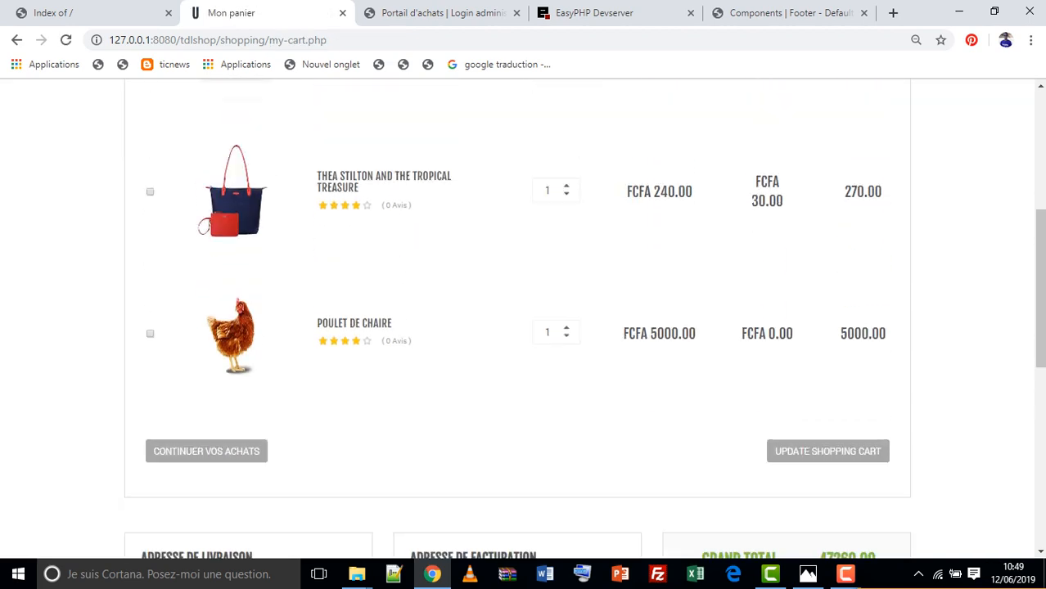
{"action": "scroll", "coordinate": [523, 319], "scroll_direction": "up", "scroll_amount": 3}
{"action": "scroll", "coordinate": [523, 319], "scroll_direction": "up", "scroll_amount": 2}
{"action": "scroll", "coordinate": [523, 319], "scroll_direction": "down", "scroll_amount": 5}
{"action": "scroll", "coordinate": [523, 319], "scroll_direction": "up", "scroll_amount": 3}
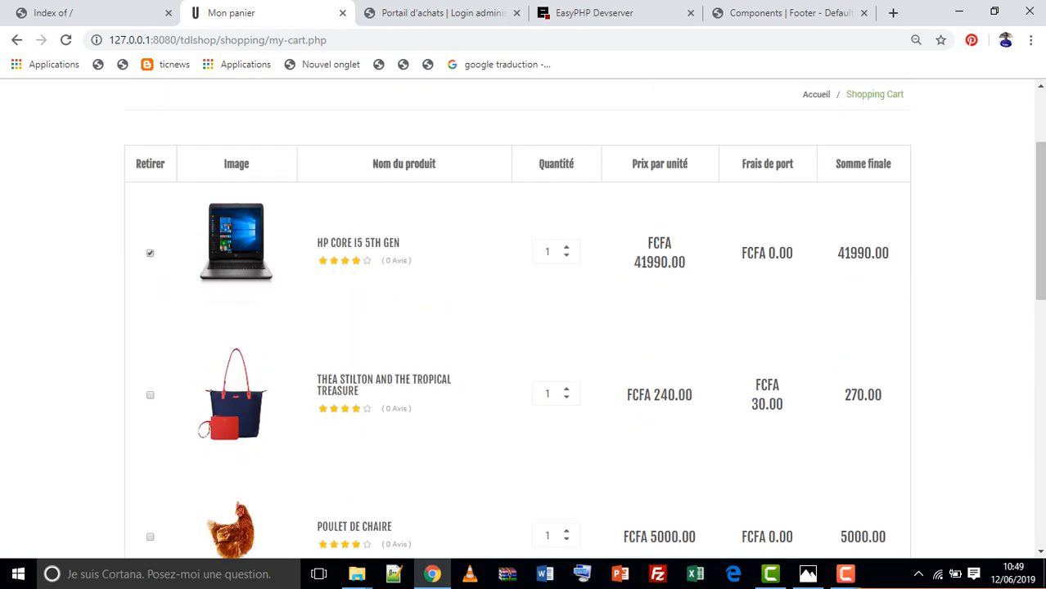
Step: Review the cart's item list, update option, delivery and billing address boxes, and grand total
{"action": "scroll", "coordinate": [523, 319], "scroll_direction": "down", "scroll_amount": 5}
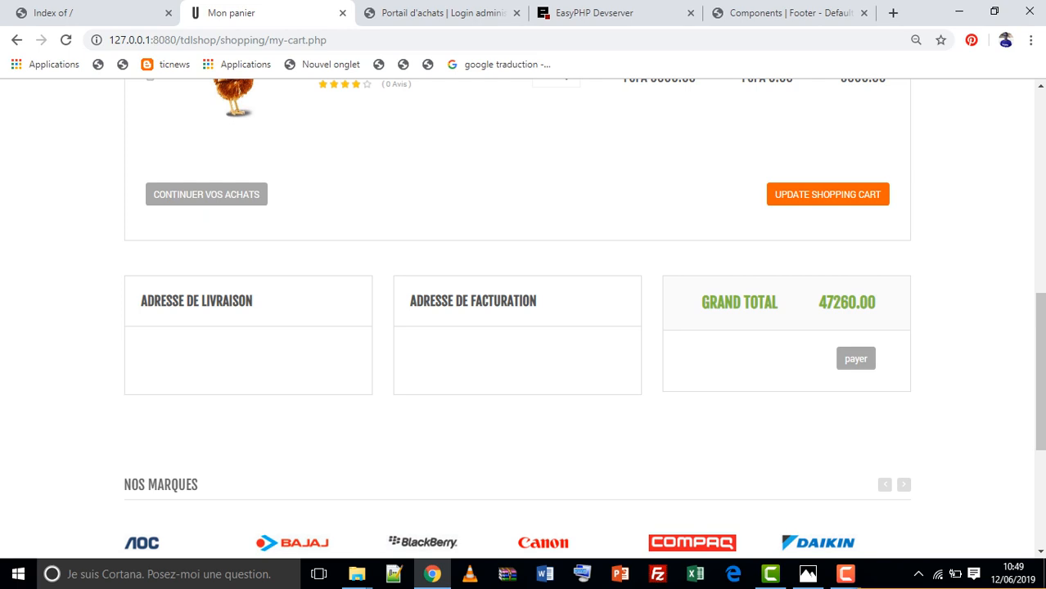
{"action": "scroll", "coordinate": [237, 172], "scroll_direction": "up", "scroll_amount": 3}
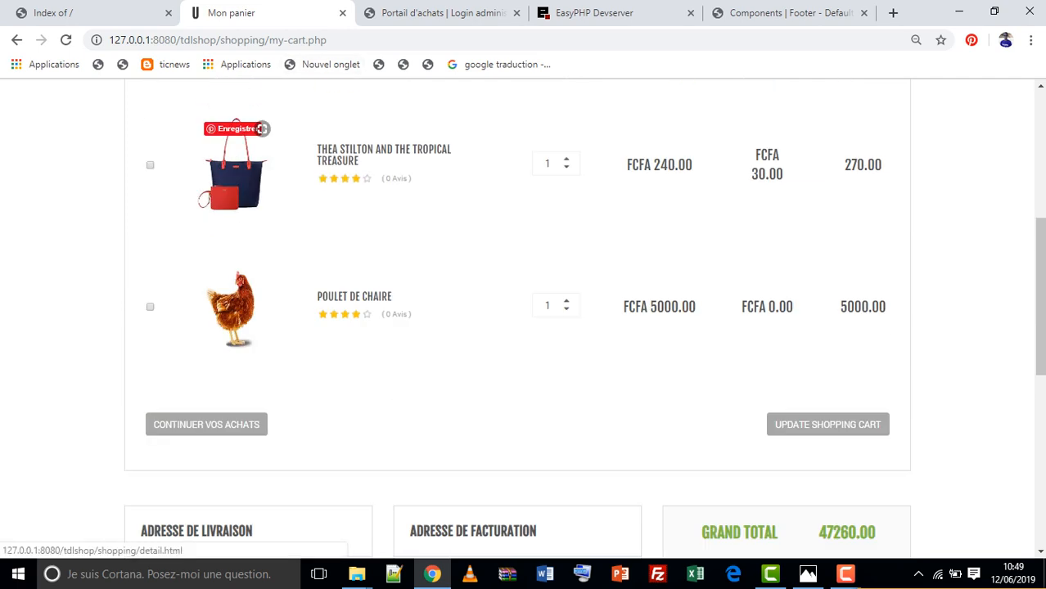
{"action": "scroll", "coordinate": [237, 172], "scroll_direction": "up", "scroll_amount": 4}
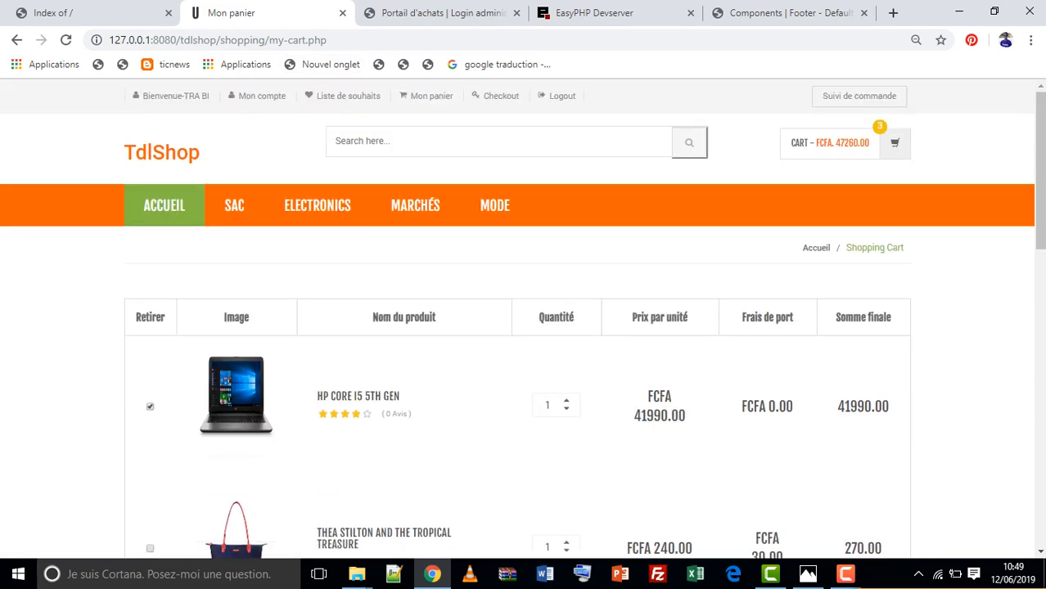
{"action": "scroll", "coordinate": [523, 320], "scroll_direction": "down", "scroll_amount": 6}
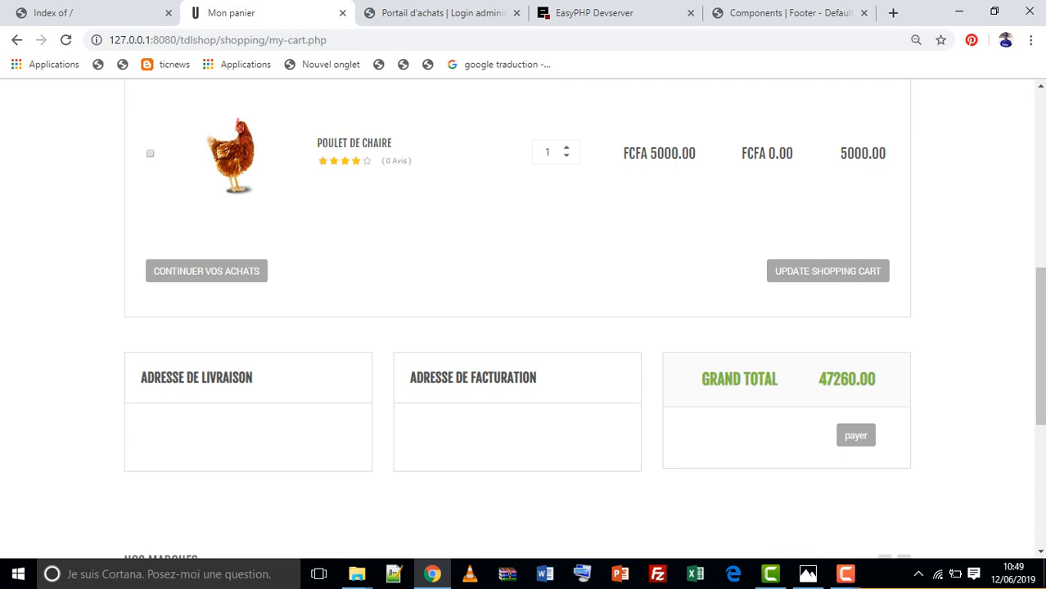
{"action": "scroll", "coordinate": [523, 328], "scroll_direction": "up", "scroll_amount": 1}
{"action": "scroll", "coordinate": [524, 328], "scroll_direction": "down", "scroll_amount": 2}
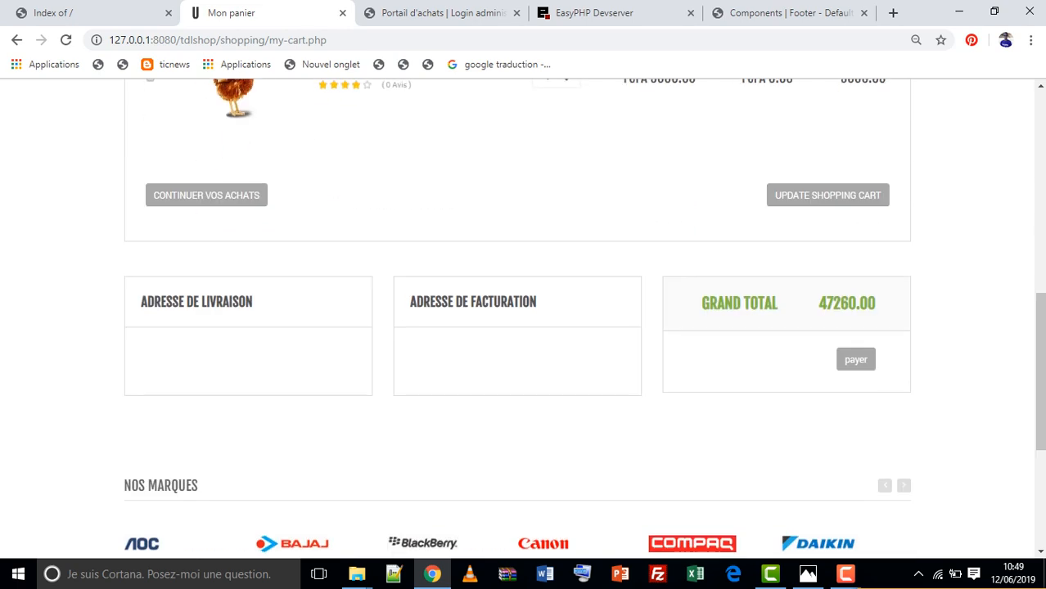
Step: Proceed to payment from the cart and submit the order with COD as the payment method
{"action": "left_click", "coordinate": [856, 358]}
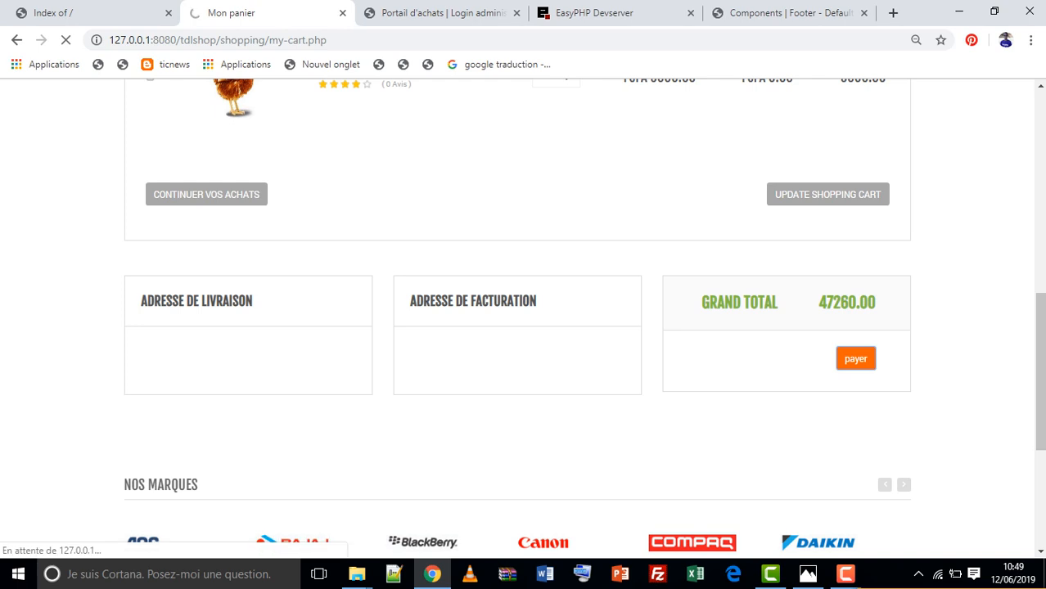
{"action": "scroll", "coordinate": [524, 328], "scroll_direction": "down", "scroll_amount": 2}
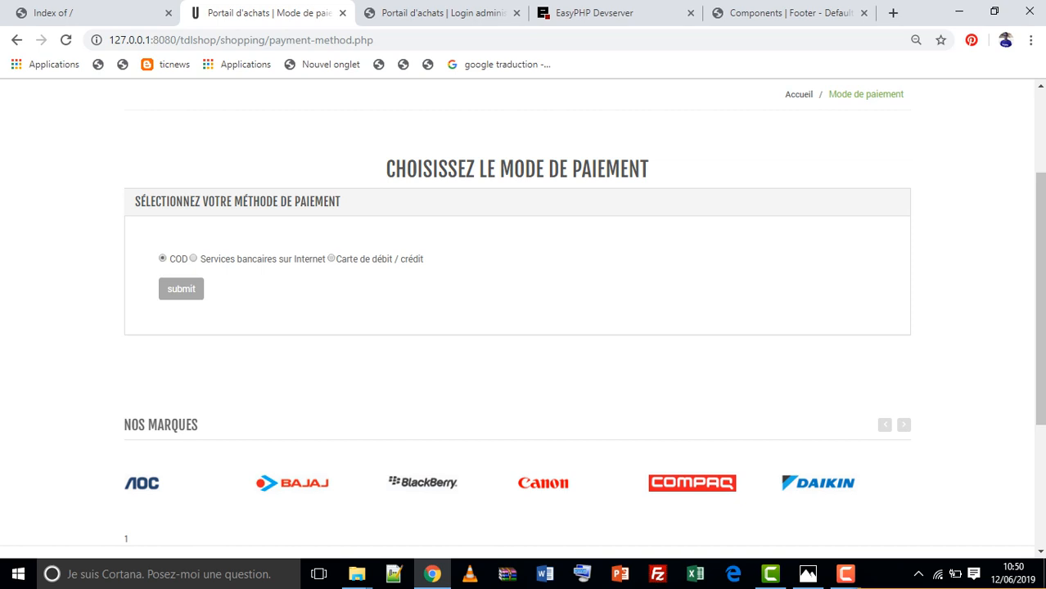
{"action": "left_click", "coordinate": [181, 289]}
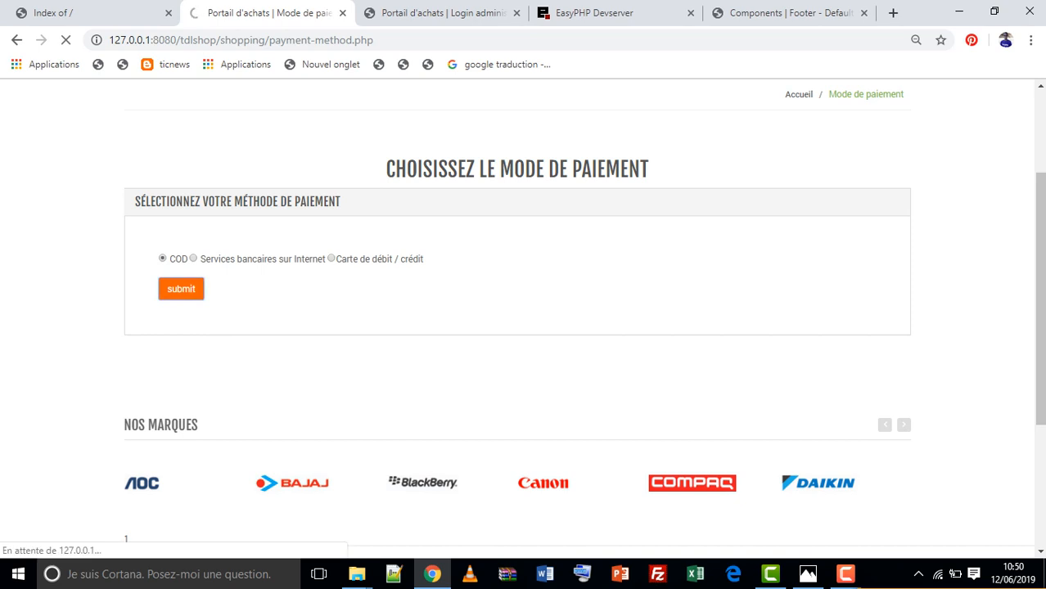
Step: Look through the order history table, checking the ordered products, payment methods and order dates
{"action": "scroll", "coordinate": [524, 327], "scroll_direction": "down", "scroll_amount": 9}
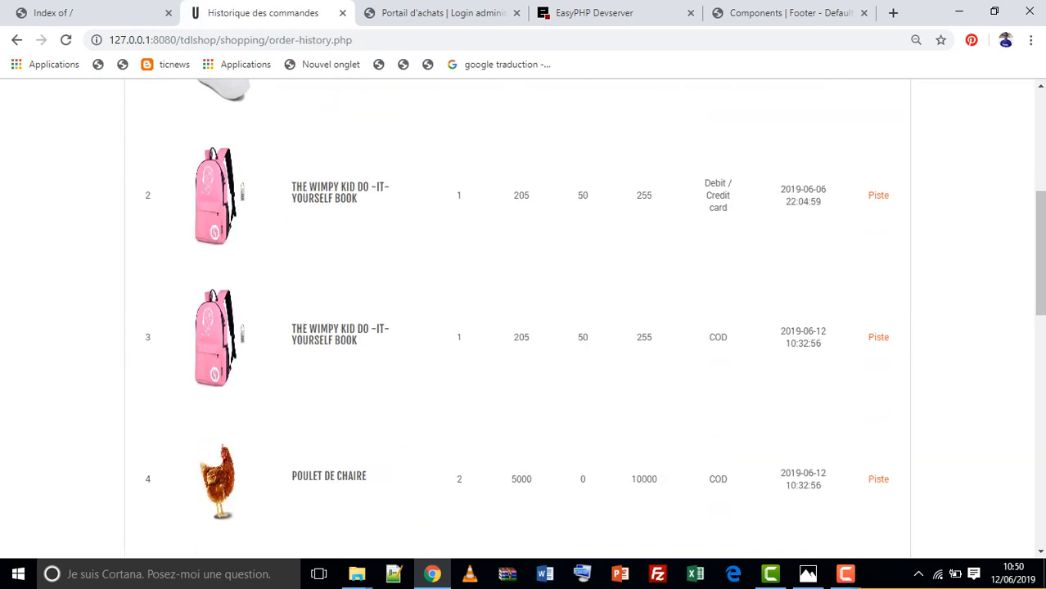
{"action": "scroll", "coordinate": [524, 328], "scroll_direction": "up", "scroll_amount": 5}
{"action": "scroll", "coordinate": [524, 327], "scroll_direction": "down", "scroll_amount": 10}
{"action": "scroll", "coordinate": [523, 327], "scroll_direction": "up", "scroll_amount": 15}
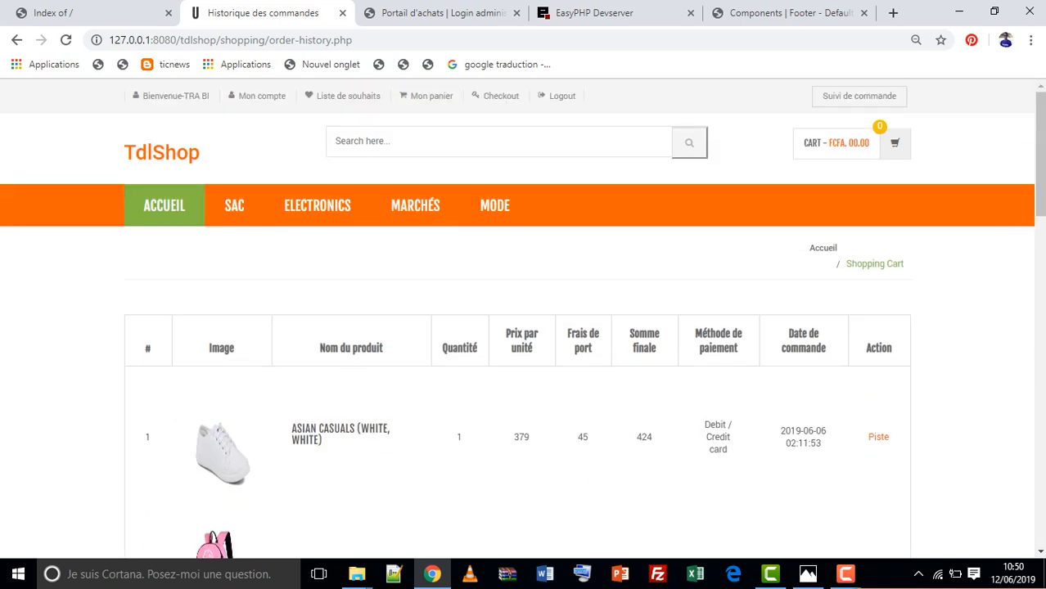
Step: Open the Mon panier page, check the cart summary, and continue shopping on the home page
{"action": "left_click", "coordinate": [427, 96]}
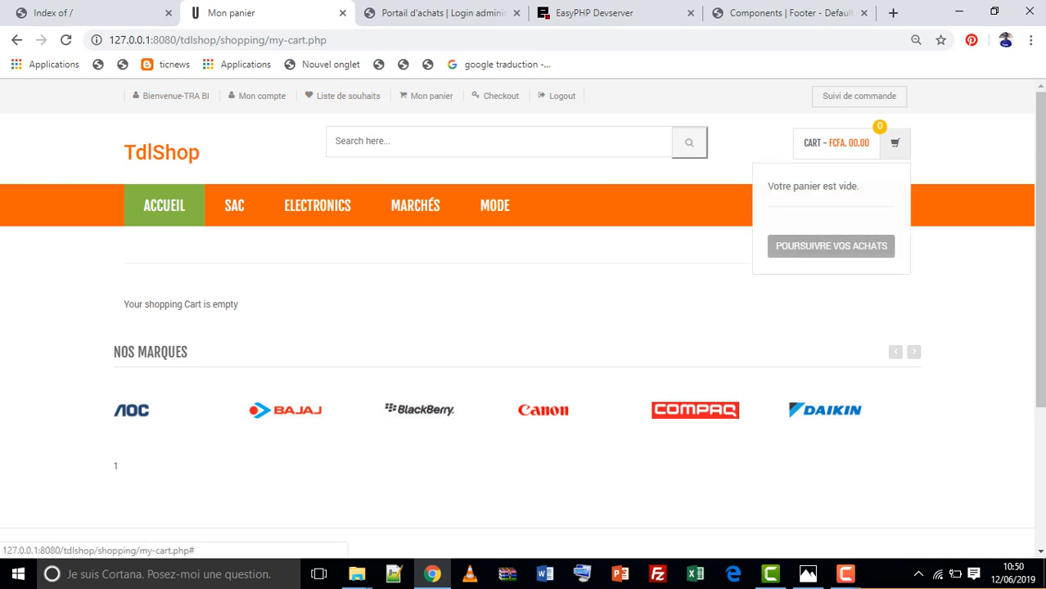
{"action": "left_click", "coordinate": [834, 247]}
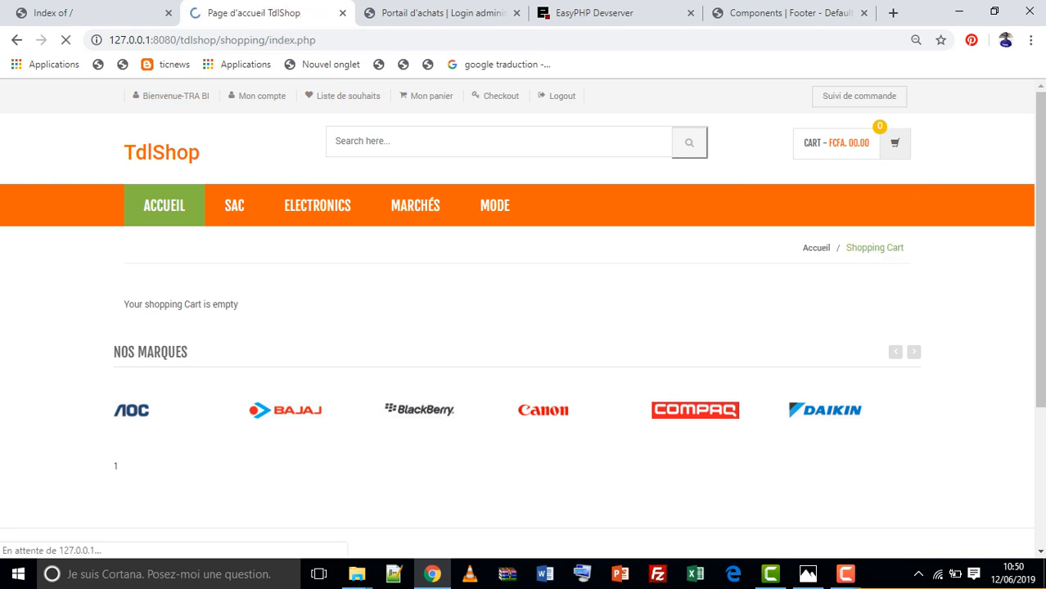
Step: Open the order history from the Mon compte page and look through the ordered products, amounts, payment methods and dates
{"action": "scroll", "coordinate": [524, 311], "scroll_direction": "down", "scroll_amount": 4}
{"action": "scroll", "coordinate": [524, 311], "scroll_direction": "down", "scroll_amount": 7}
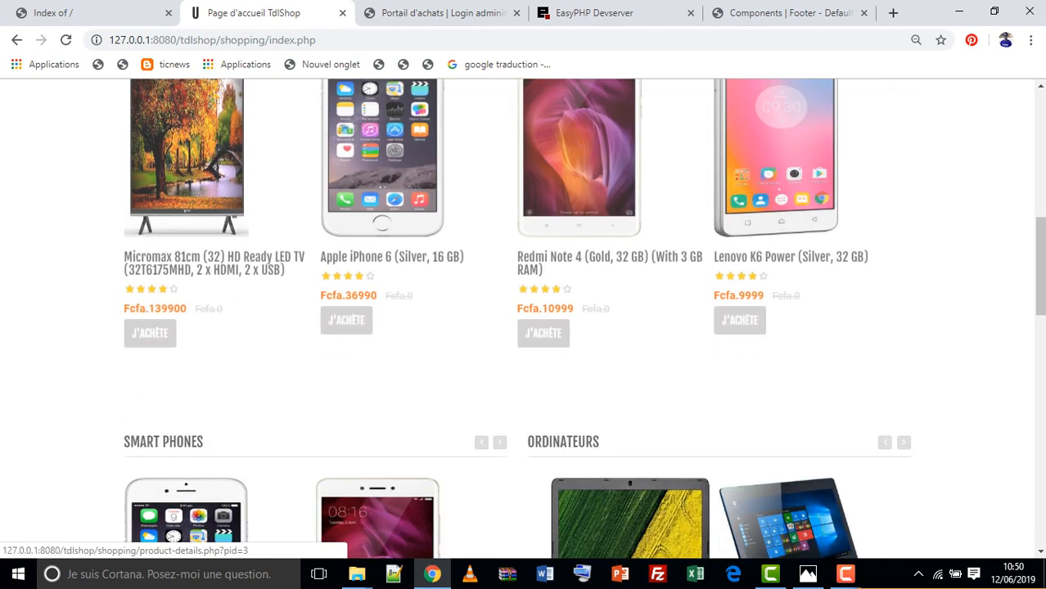
{"action": "scroll", "coordinate": [524, 311], "scroll_direction": "up", "scroll_amount": 11}
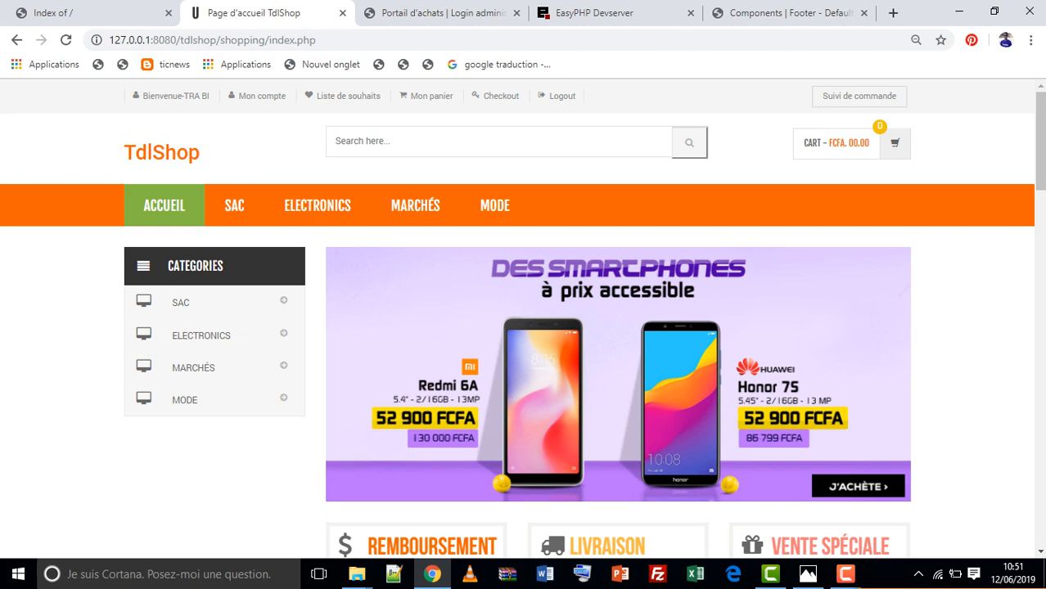
{"action": "left_click", "coordinate": [262, 96]}
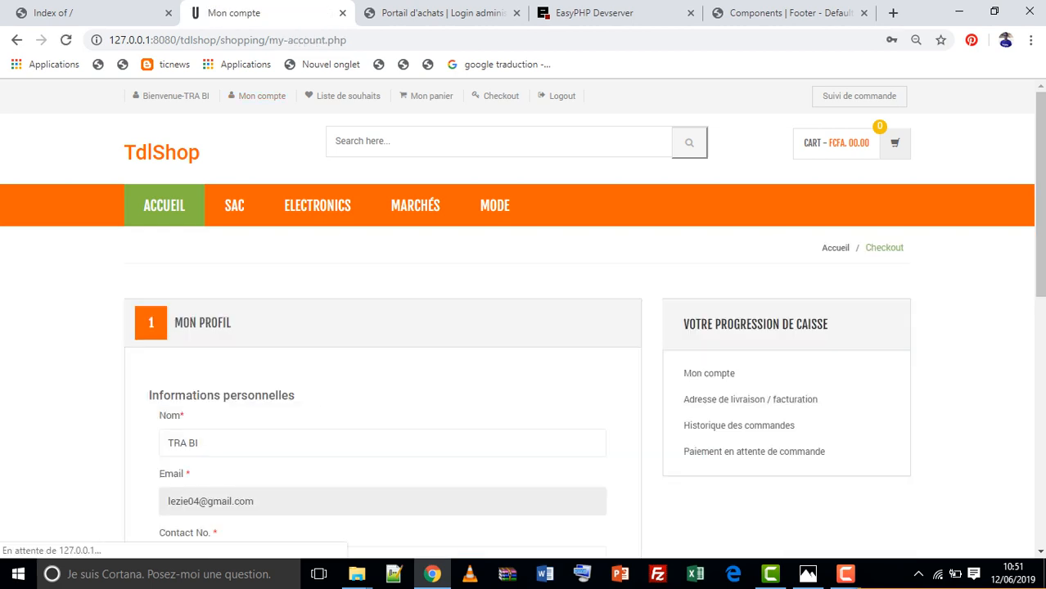
{"action": "left_click", "coordinate": [739, 426]}
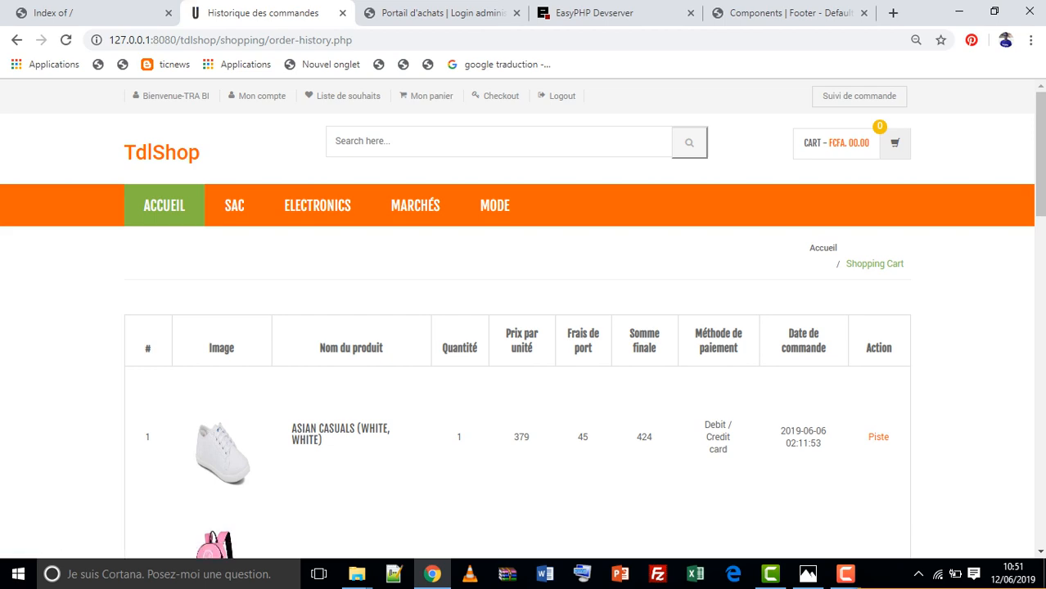
{"action": "scroll", "coordinate": [524, 328], "scroll_direction": "down", "scroll_amount": 9}
{"action": "scroll", "coordinate": [524, 328], "scroll_direction": "up", "scroll_amount": 5}
{"action": "scroll", "coordinate": [524, 327], "scroll_direction": "up", "scroll_amount": 4}
{"action": "scroll", "coordinate": [523, 328], "scroll_direction": "down", "scroll_amount": 10}
{"action": "scroll", "coordinate": [524, 327], "scroll_direction": "up", "scroll_amount": 10}
{"action": "scroll", "coordinate": [234, 206], "scroll_direction": "down", "scroll_amount": 15}
{"action": "scroll", "coordinate": [524, 328], "scroll_direction": "up", "scroll_amount": 10}
{"action": "scroll", "coordinate": [524, 328], "scroll_direction": "up", "scroll_amount": 5}
Step: Return to the home page and look through its stock, smartphone, computer, fashion and market product sections
{"action": "left_click", "coordinate": [164, 206]}
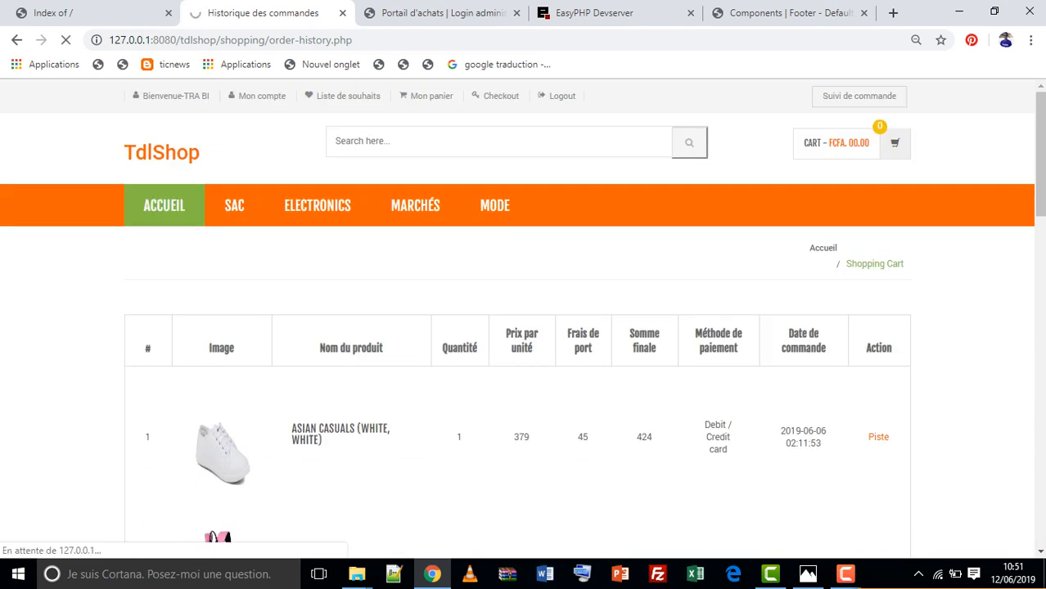
{"action": "scroll", "coordinate": [523, 327], "scroll_direction": "down", "scroll_amount": 5}
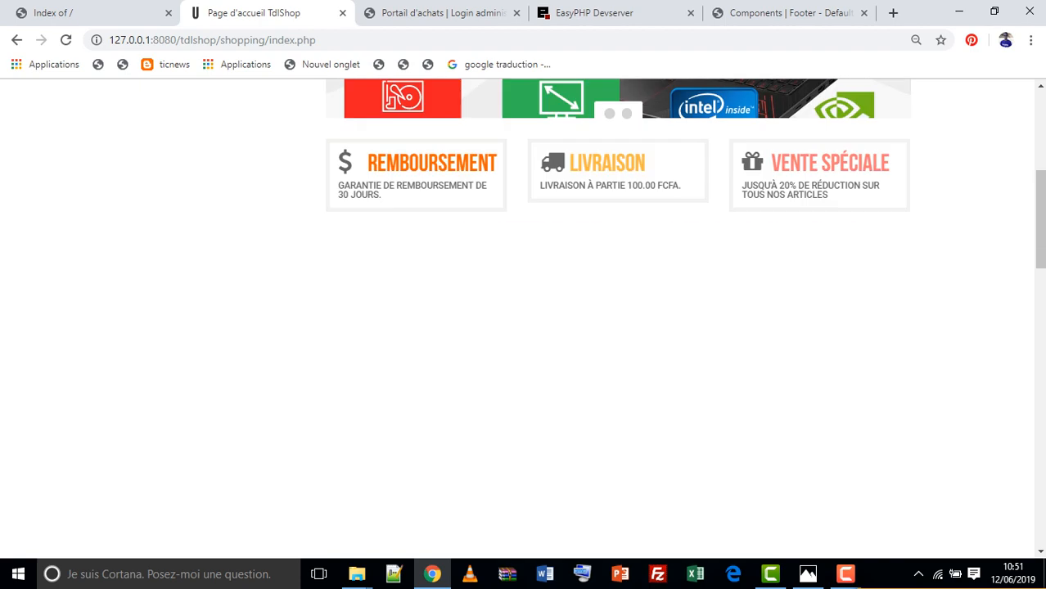
{"action": "scroll", "coordinate": [524, 327], "scroll_direction": "down", "scroll_amount": 3}
{"action": "scroll", "coordinate": [524, 328], "scroll_direction": "down", "scroll_amount": 4}
{"action": "scroll", "coordinate": [524, 327], "scroll_direction": "up", "scroll_amount": 4}
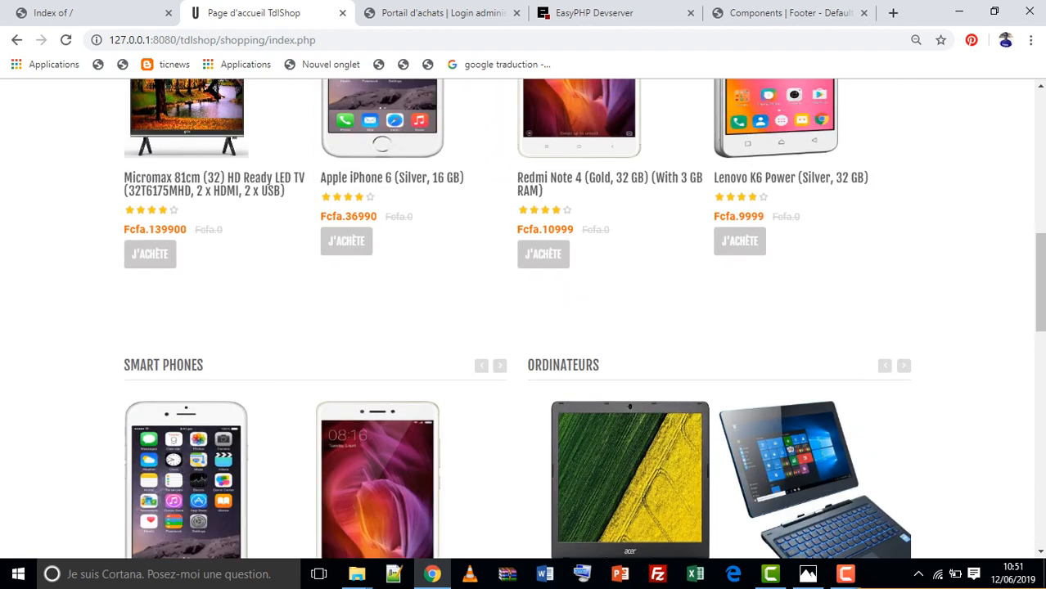
{"action": "scroll", "coordinate": [524, 327], "scroll_direction": "up", "scroll_amount": 4}
{"action": "scroll", "coordinate": [524, 328], "scroll_direction": "down", "scroll_amount": 2}
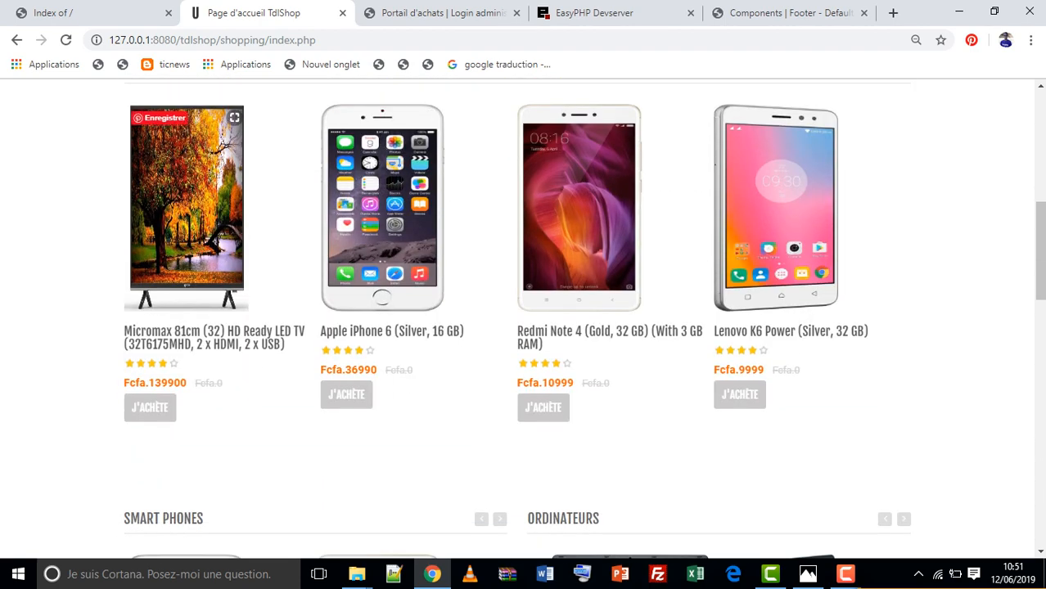
{"action": "scroll", "coordinate": [778, 246], "scroll_direction": "down", "scroll_amount": 6}
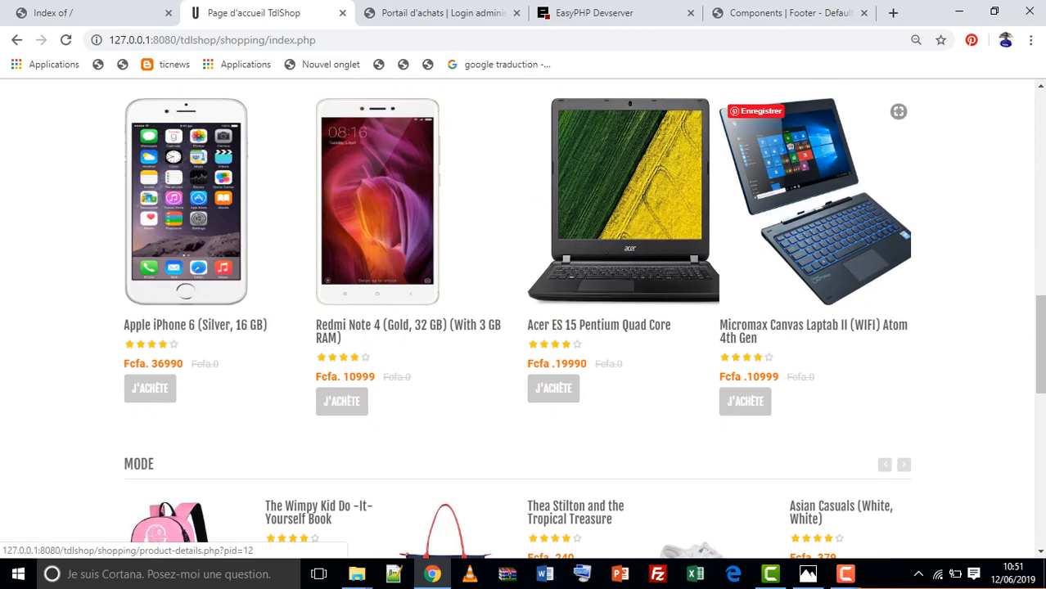
{"action": "scroll", "coordinate": [810, 197], "scroll_direction": "down", "scroll_amount": 5}
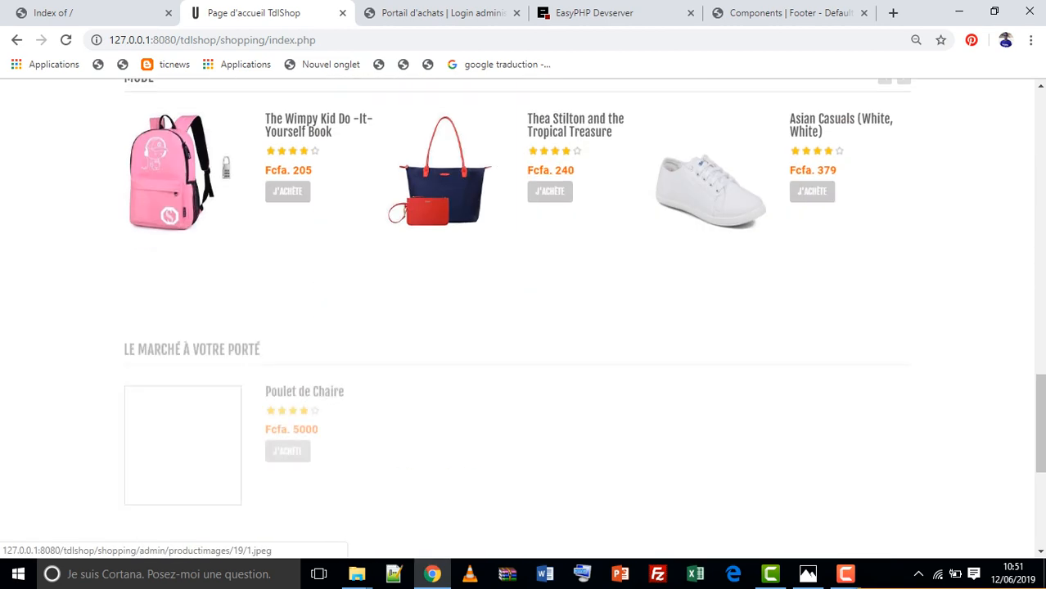
{"action": "scroll", "coordinate": [811, 197], "scroll_direction": "down", "scroll_amount": 5}
{"action": "scroll", "coordinate": [524, 327], "scroll_direction": "up", "scroll_amount": 15}
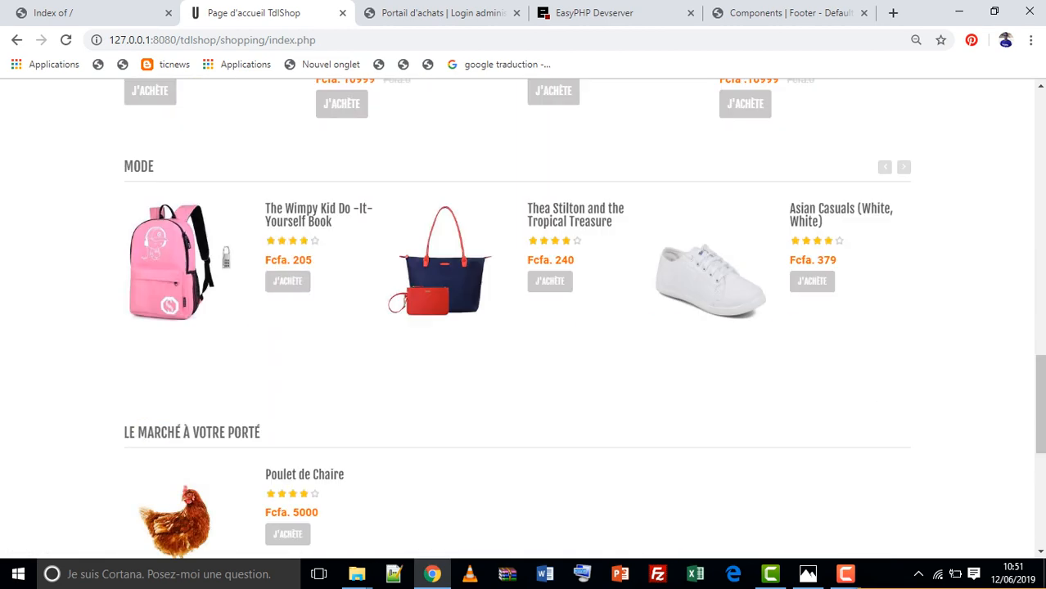
{"action": "scroll", "coordinate": [214, 188], "scroll_direction": "up", "scroll_amount": 7}
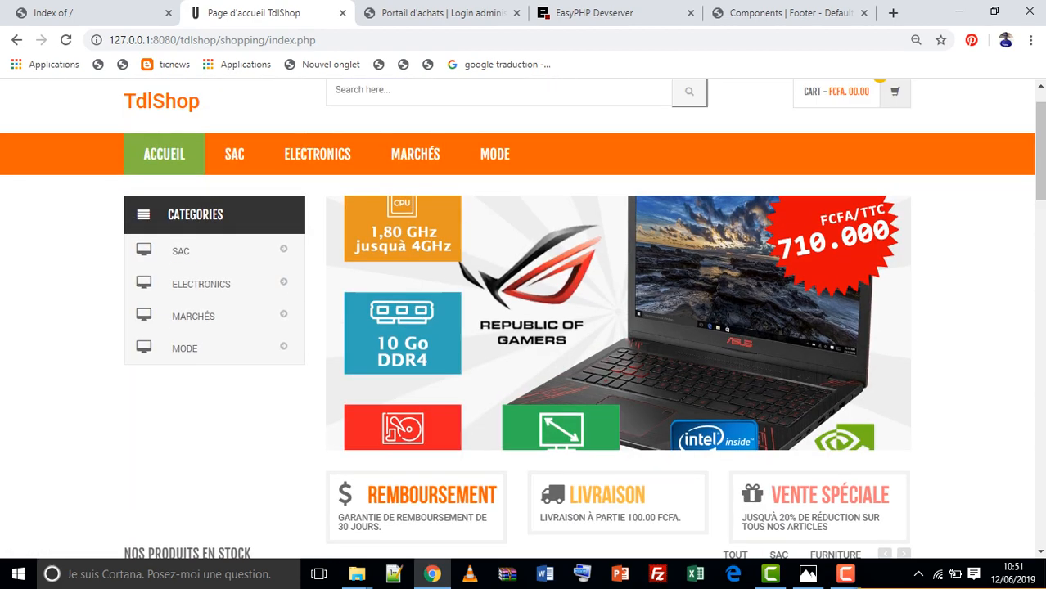
{"action": "scroll", "coordinate": [188, 303], "scroll_direction": "down", "scroll_amount": 4}
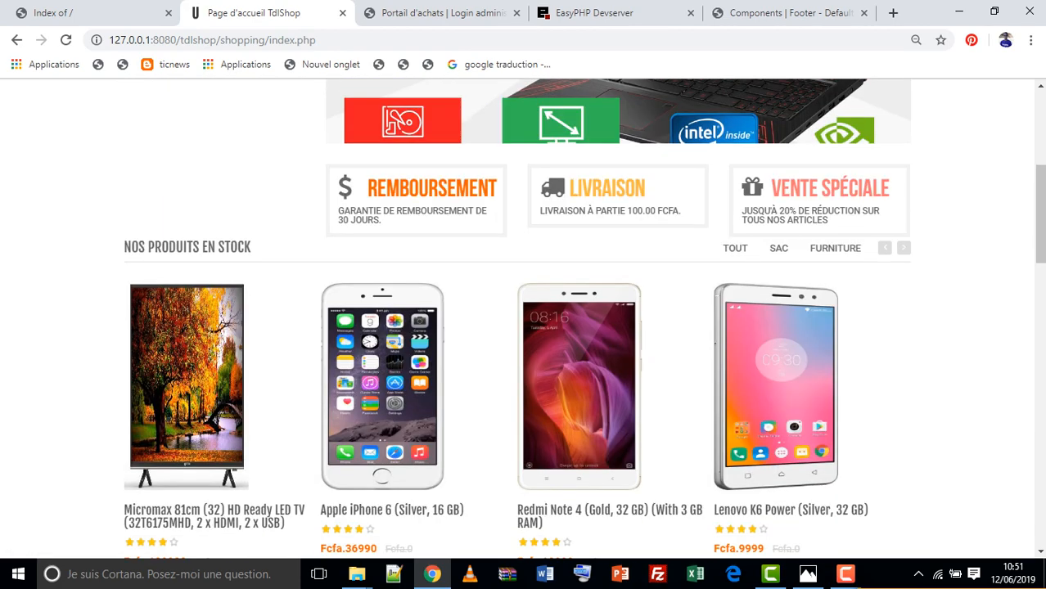
{"action": "scroll", "coordinate": [189, 303], "scroll_direction": "up", "scroll_amount": 5}
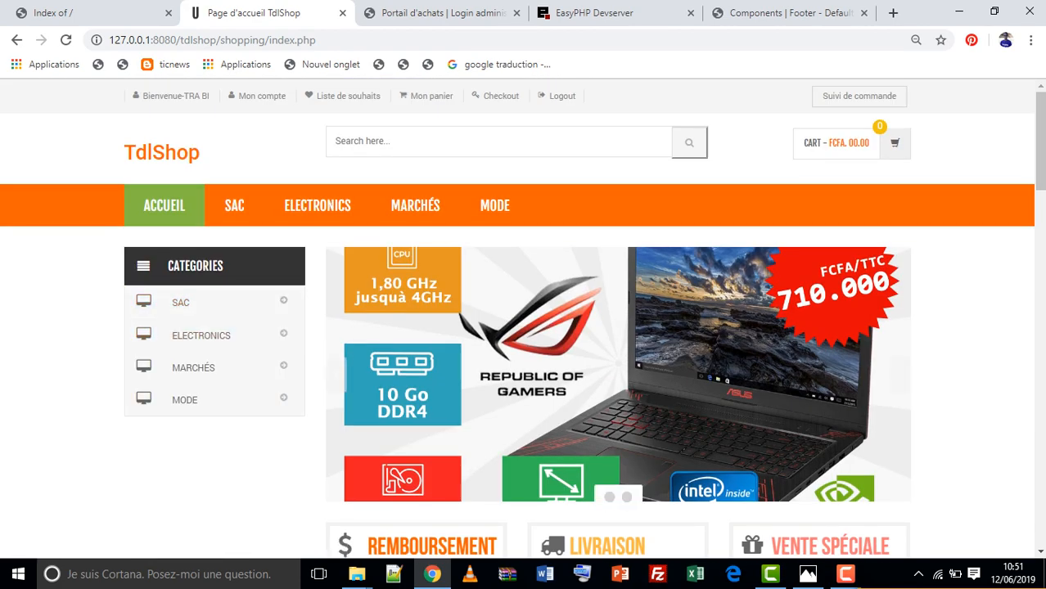
Step: Switch to the Portail d'achats admin login, set the username to admin, and clear the prefilled password
{"action": "left_click", "coordinate": [443, 13]}
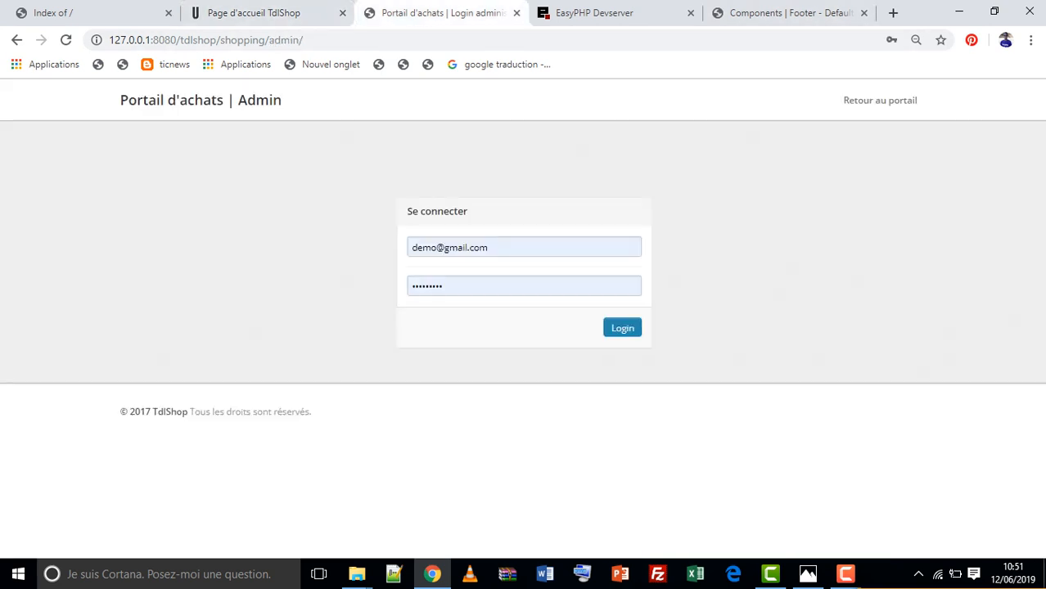
{"action": "left_click_drag", "start_coordinate": [496, 248], "coordinate": [407, 248]}
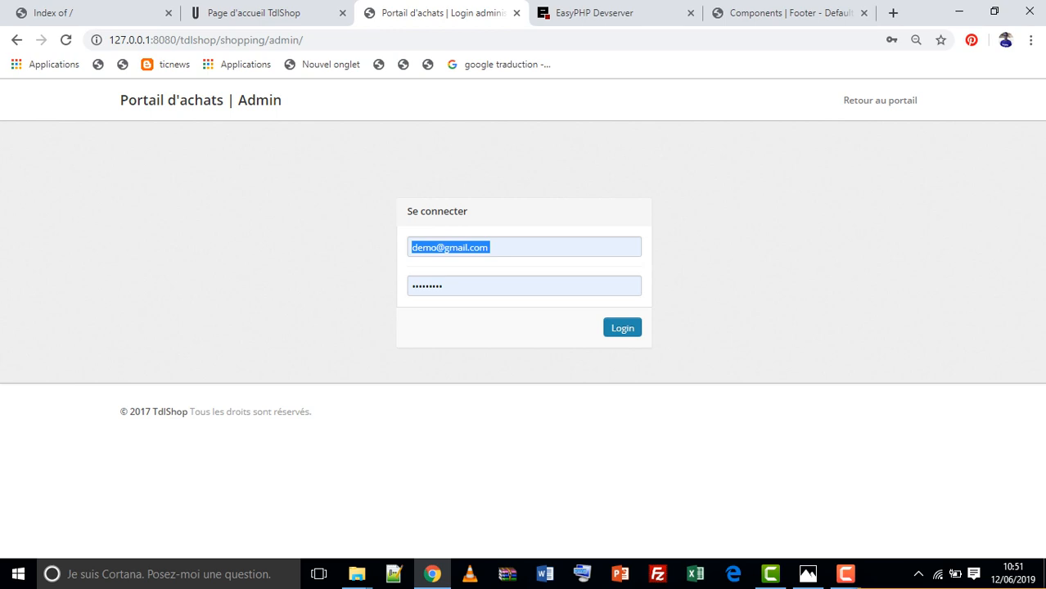
{"action": "left_click", "coordinate": [493, 247]}
{"action": "left_click_drag", "start_coordinate": [493, 248], "coordinate": [410, 247]}
{"action": "type", "text": "a"}
{"action": "key", "text": "Down"}
{"action": "key", "text": "Return"}
{"action": "key", "text": "Tab"}
{"action": "key", "text": "BackSpace"}
{"action": "type", "text": "••••"}
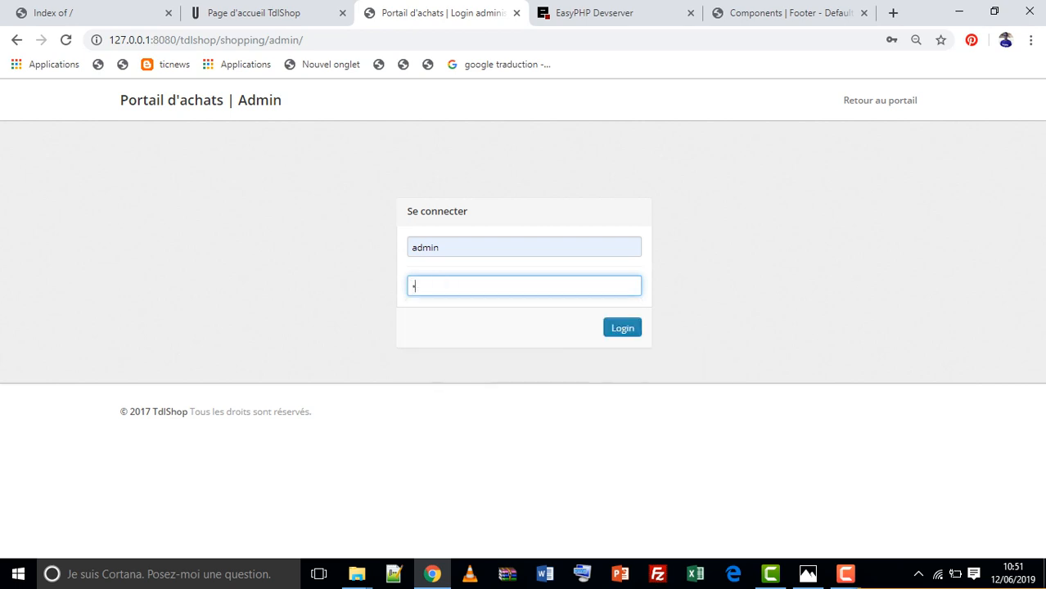
{"action": "type", "text": "••••"}
{"action": "key", "text": "BackSpace"}
{"action": "key", "text": "BackSpace"}
{"action": "key", "text": "BackSpace"}
{"action": "key", "text": "BackSpace"}
{"action": "key", "text": "BackSpace"}
{"action": "key", "text": "Down"}
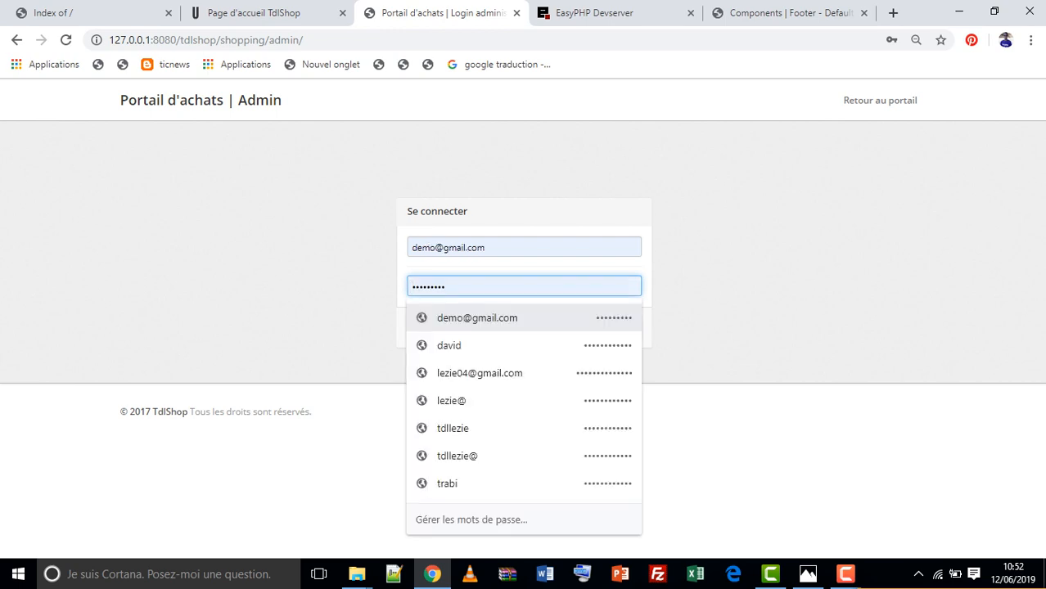
{"action": "type", "text": "•"}
{"action": "key", "text": "BackSpace"}
Step: Enter the admin account password and log in to the admin portal
{"action": "type", "text": "•"}
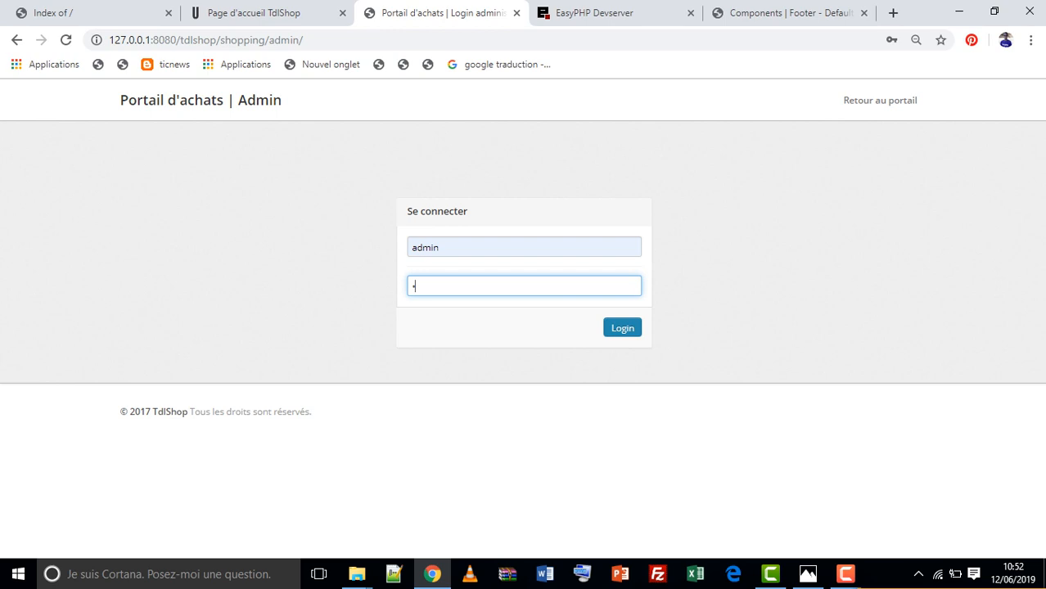
{"action": "type", "text": "•••••••"}
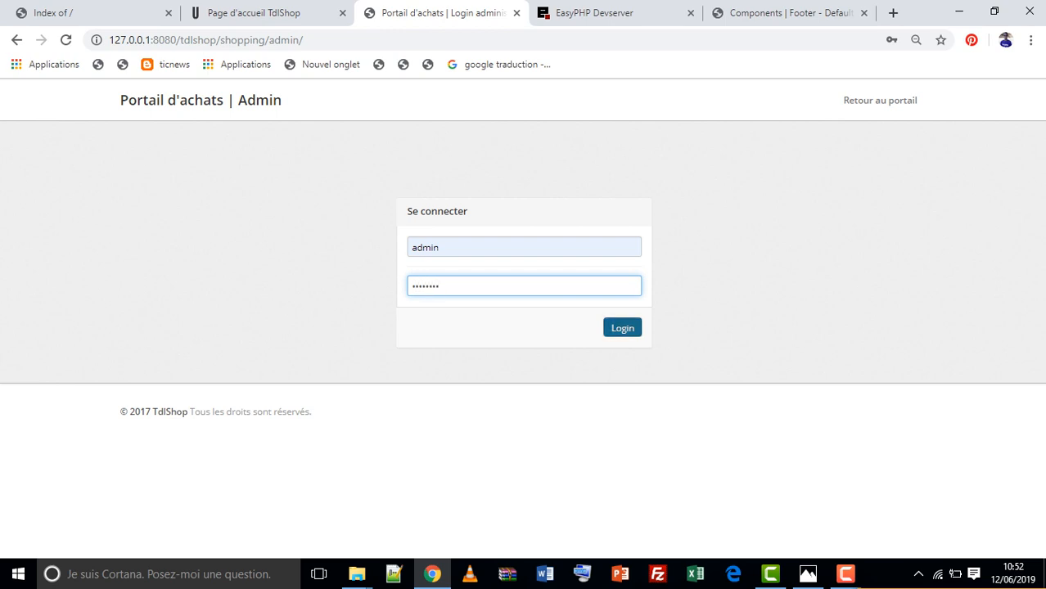
{"action": "left_click", "coordinate": [622, 327]}
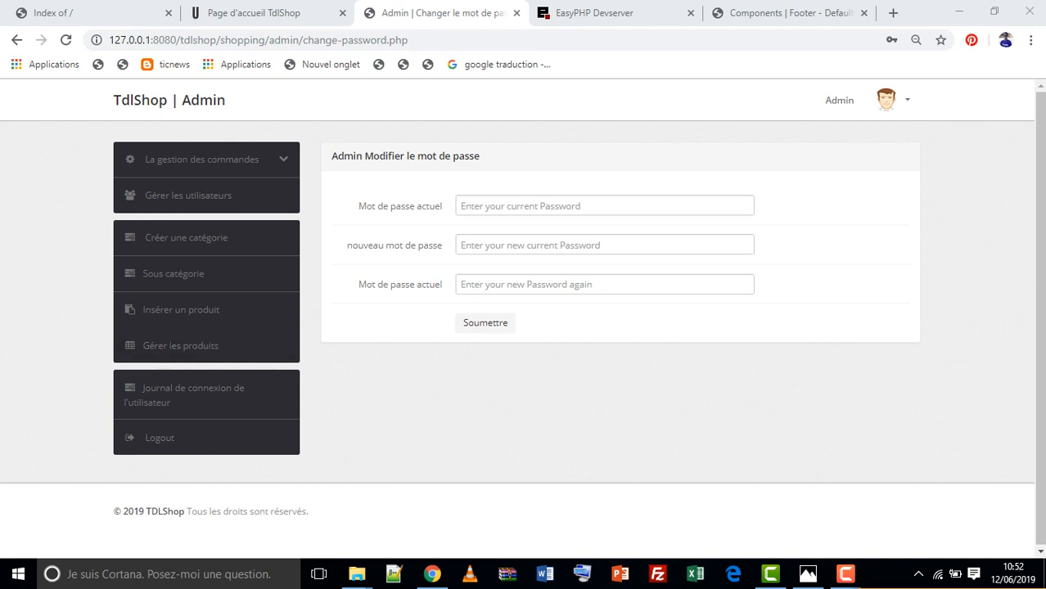
Step: Look over the admin password change form's fields and the admin account menu
{"action": "left_click", "coordinate": [605, 206]}
{"action": "left_click", "coordinate": [827, 237]}
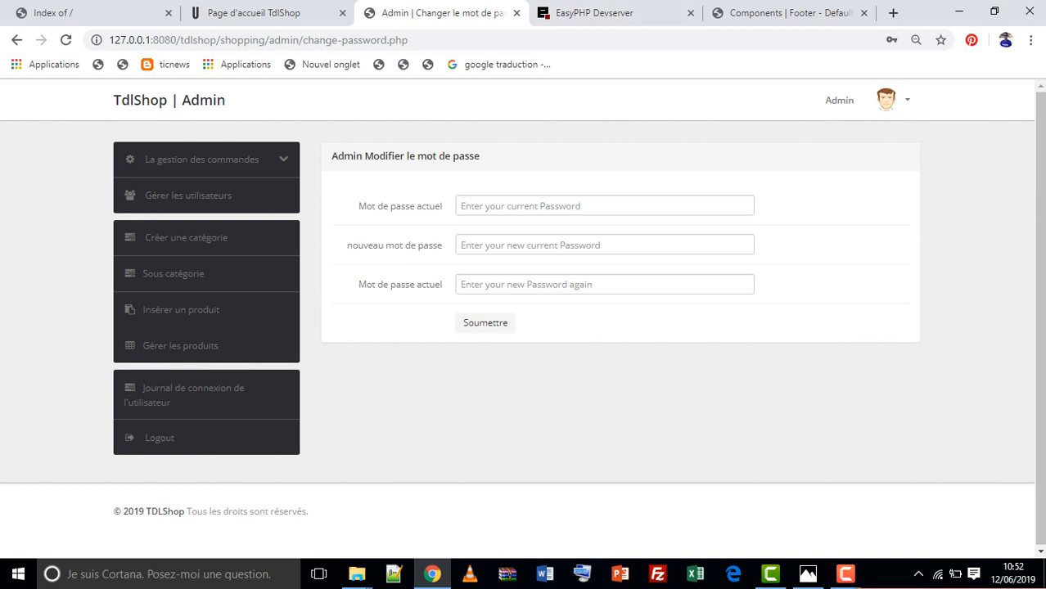
{"action": "left_click", "coordinate": [893, 100]}
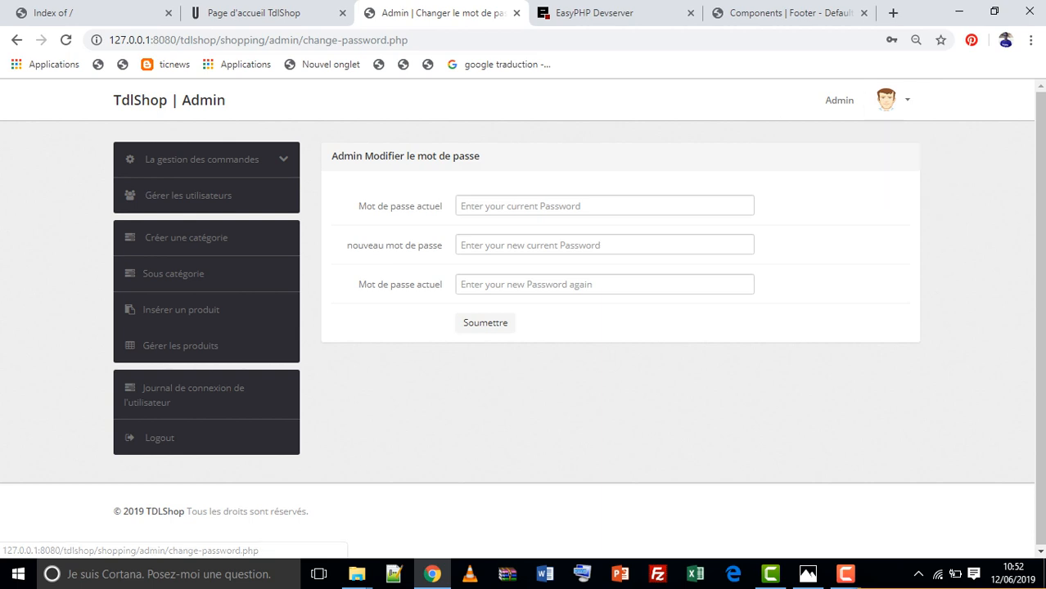
Step: Open the commandes du jour list in order management and review its products, quantities, amounts and order dates
{"action": "left_click", "coordinate": [204, 159]}
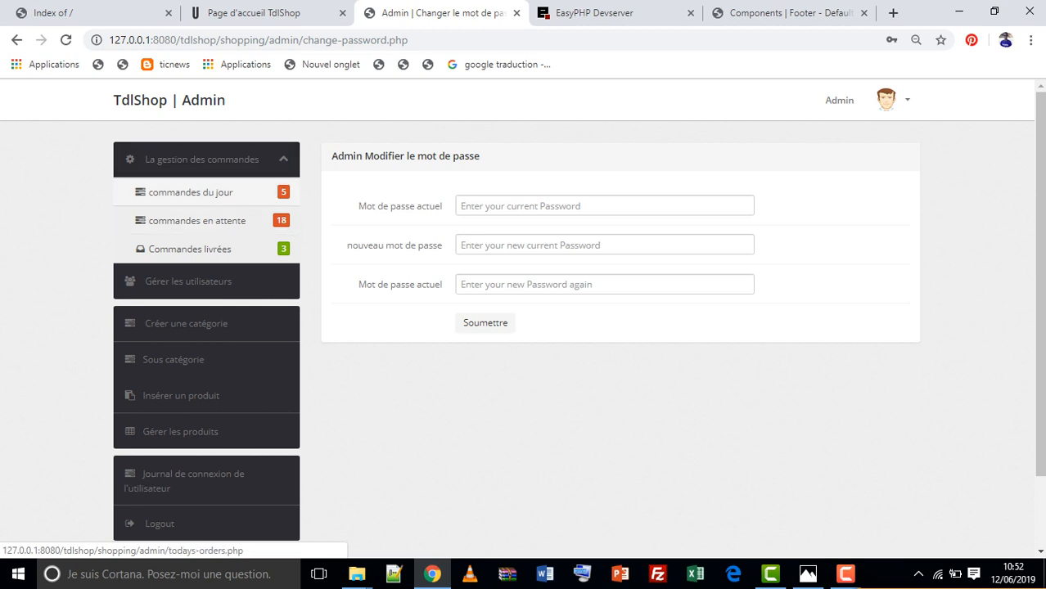
{"action": "left_click", "coordinate": [191, 192]}
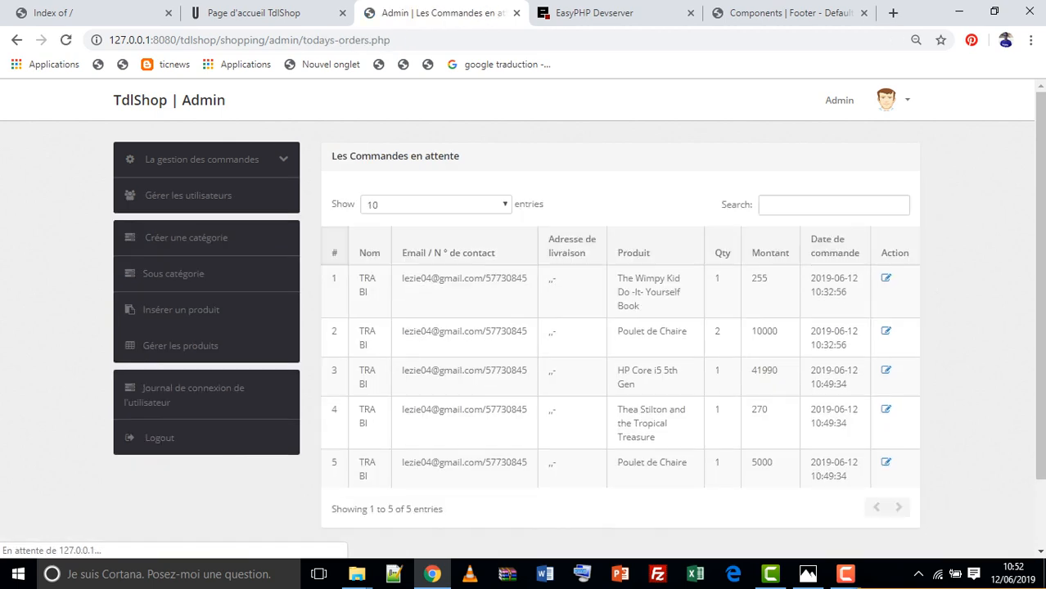
{"action": "scroll", "coordinate": [189, 196], "scroll_direction": "down", "scroll_amount": 2}
{"action": "scroll", "coordinate": [522, 317], "scroll_direction": "up", "scroll_amount": 1}
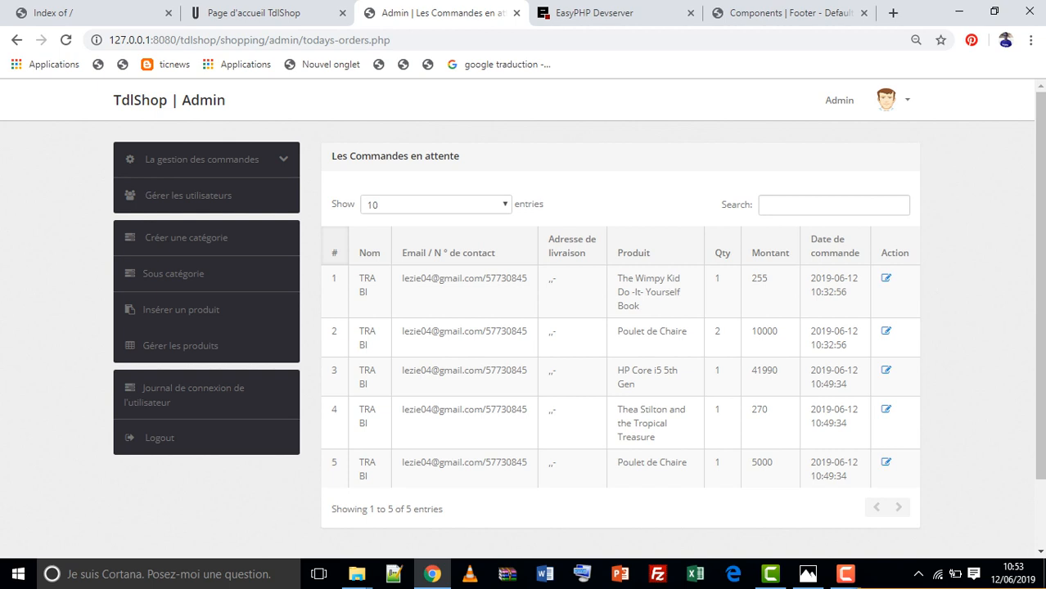
Step: Open the update form for the Wimpy Kid book order, check its status options, and compare them with the admin order categories
{"action": "left_click", "coordinate": [886, 278]}
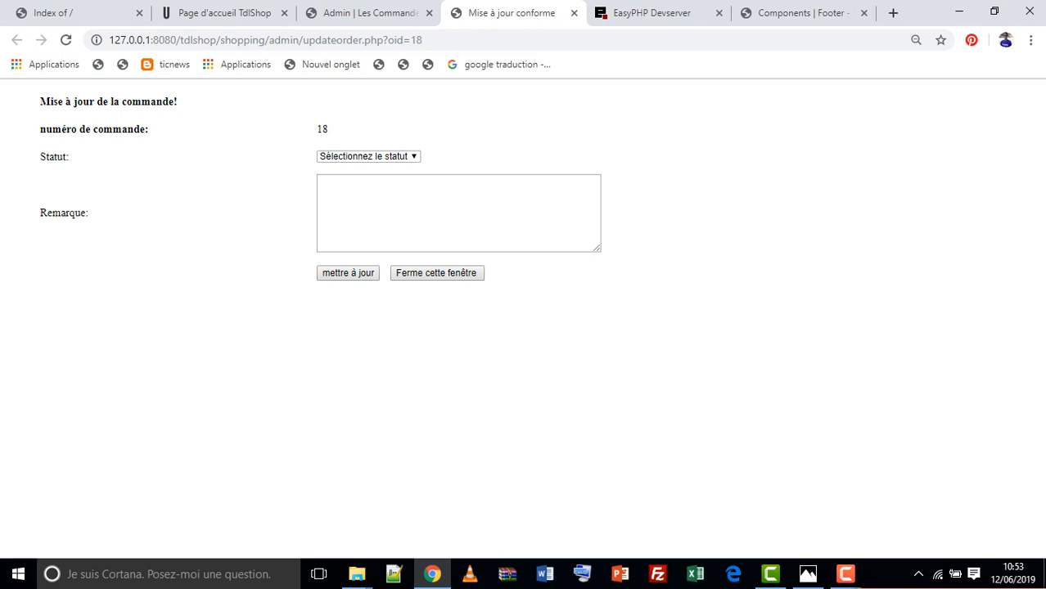
{"action": "left_click", "coordinate": [372, 157]}
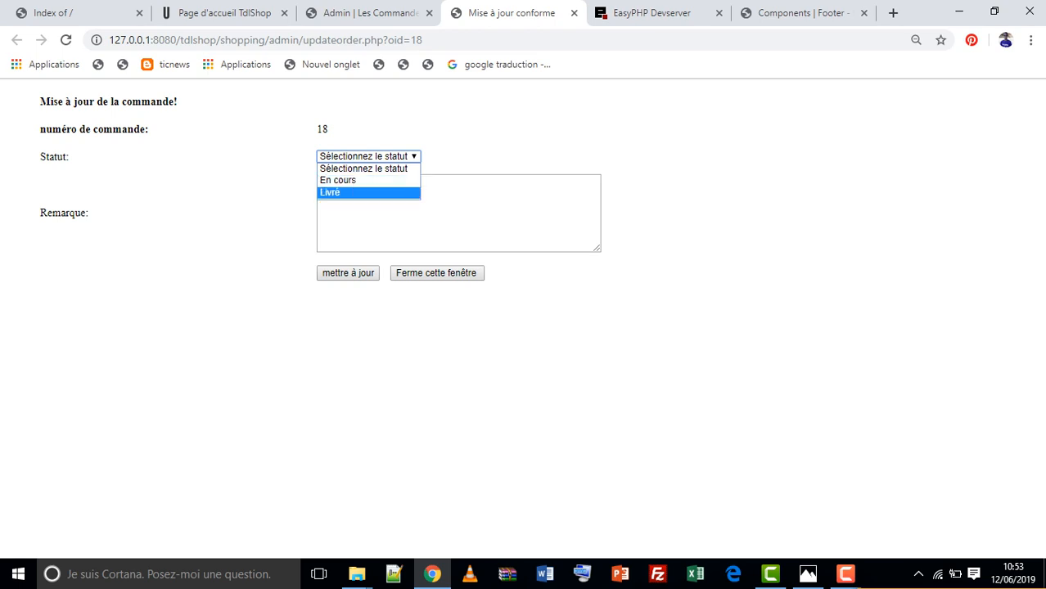
{"action": "key", "text": "Escape"}
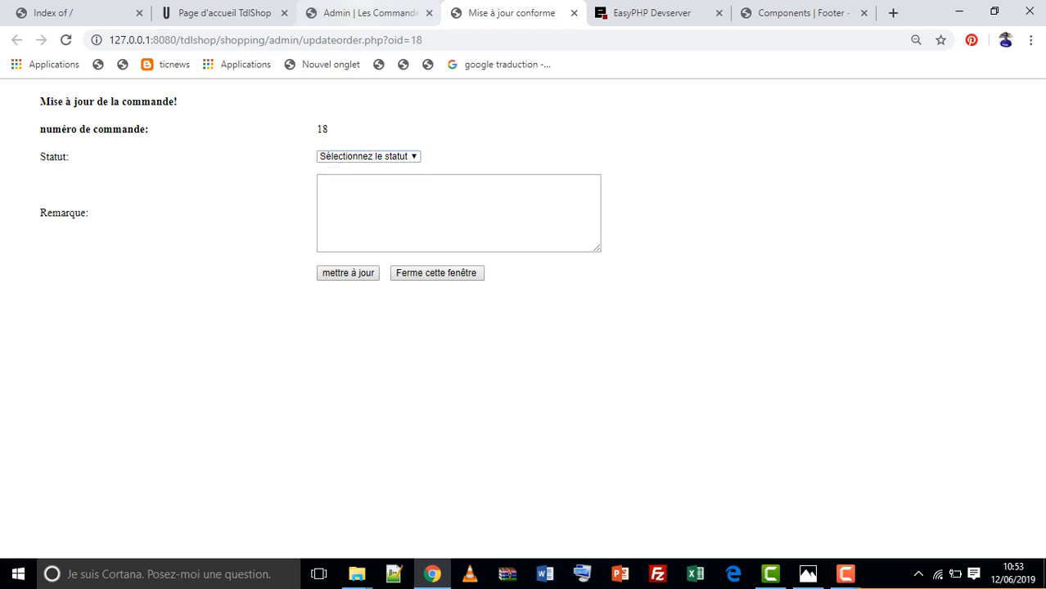
{"action": "left_click", "coordinate": [364, 12]}
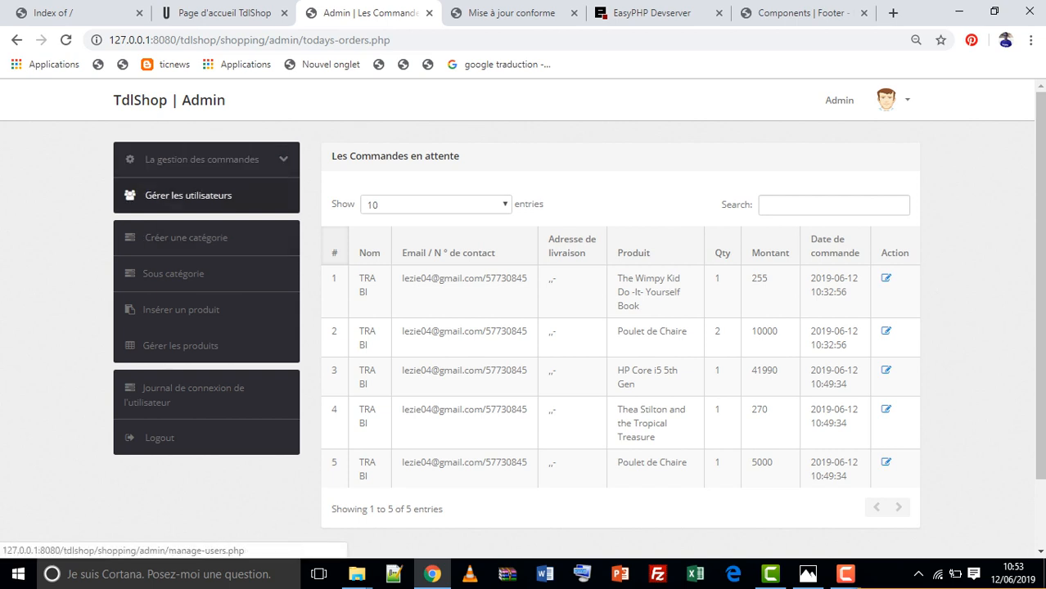
{"action": "left_click", "coordinate": [202, 159]}
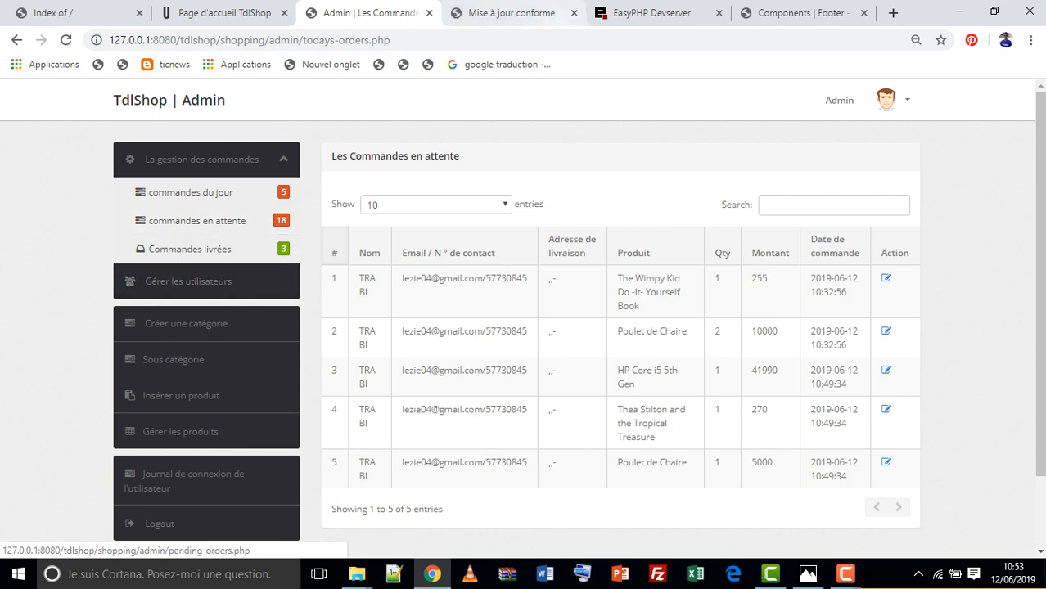
Step: Return to the order update form and set the Wimpy Kid book order's status to Livré
{"action": "left_click", "coordinate": [512, 13]}
{"action": "left_click", "coordinate": [380, 157]}
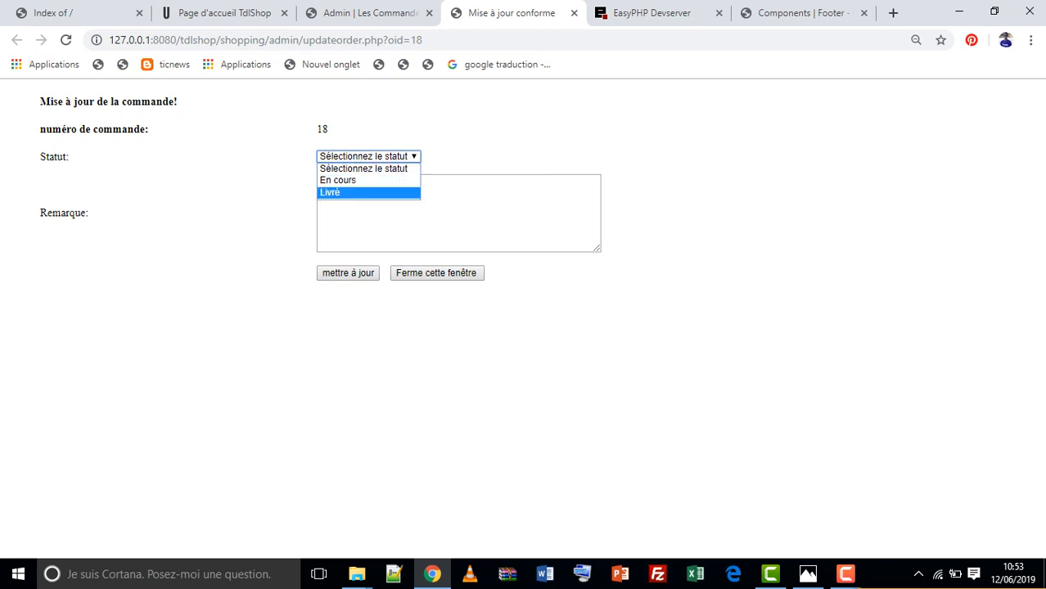
{"action": "left_click", "coordinate": [368, 193]}
{"action": "left_click", "coordinate": [368, 197]}
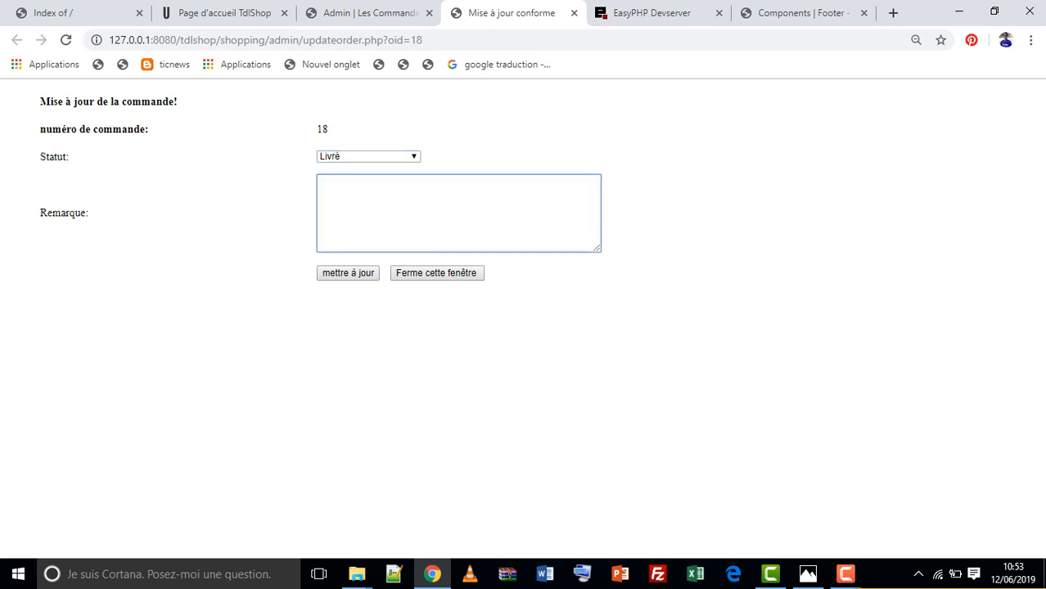
Step: Enter the remark "VOTRE a été livré bloblobla" for the order and submit the update
{"action": "type", "text": "VOTRE a été livré"}
{"action": "left_click", "coordinate": [348, 273]}
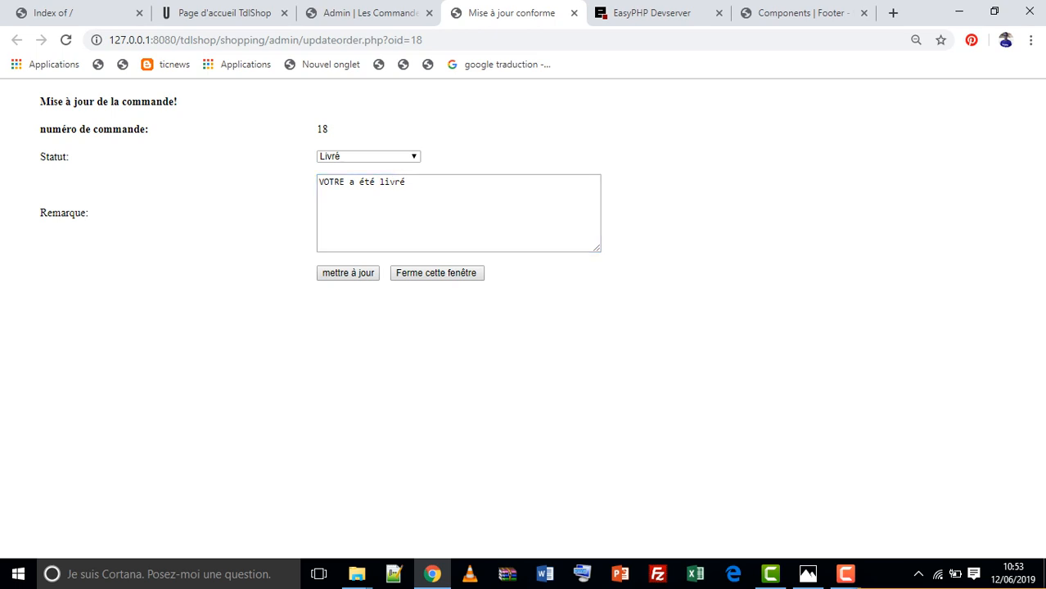
{"action": "left_click", "coordinate": [410, 182]}
{"action": "type", "text": "b"}
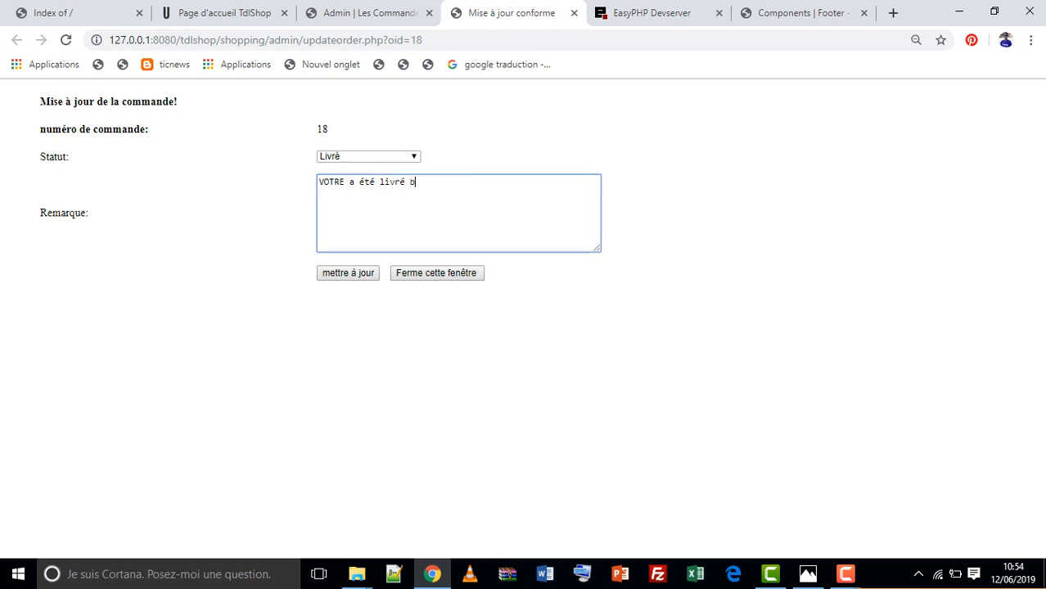
{"action": "type", "text": "loblobla"}
{"action": "left_click", "coordinate": [405, 182]}
{"action": "left_click", "coordinate": [348, 274]}
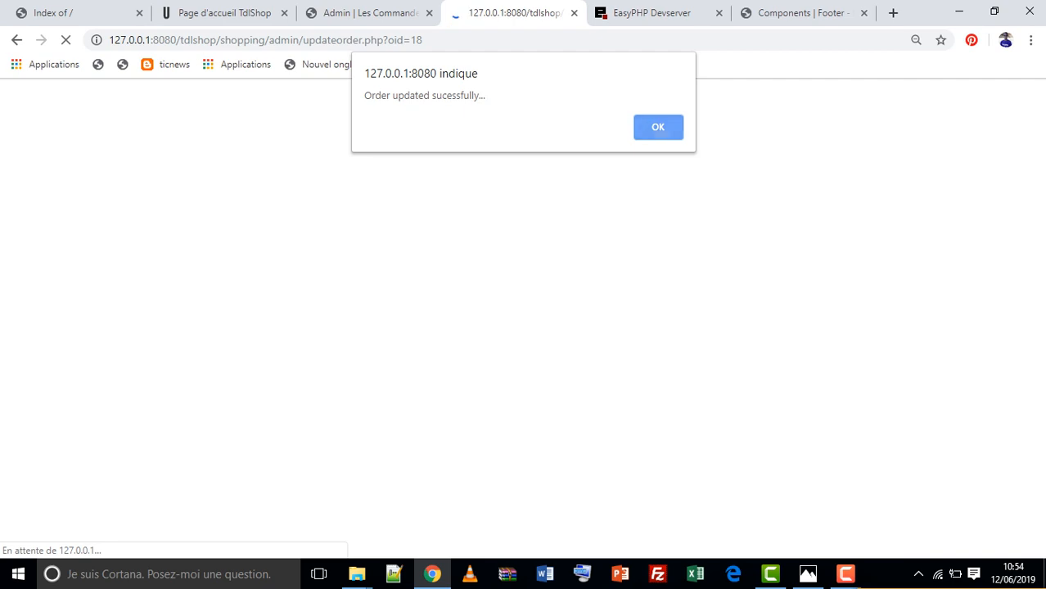
{"action": "key", "text": "Return"}
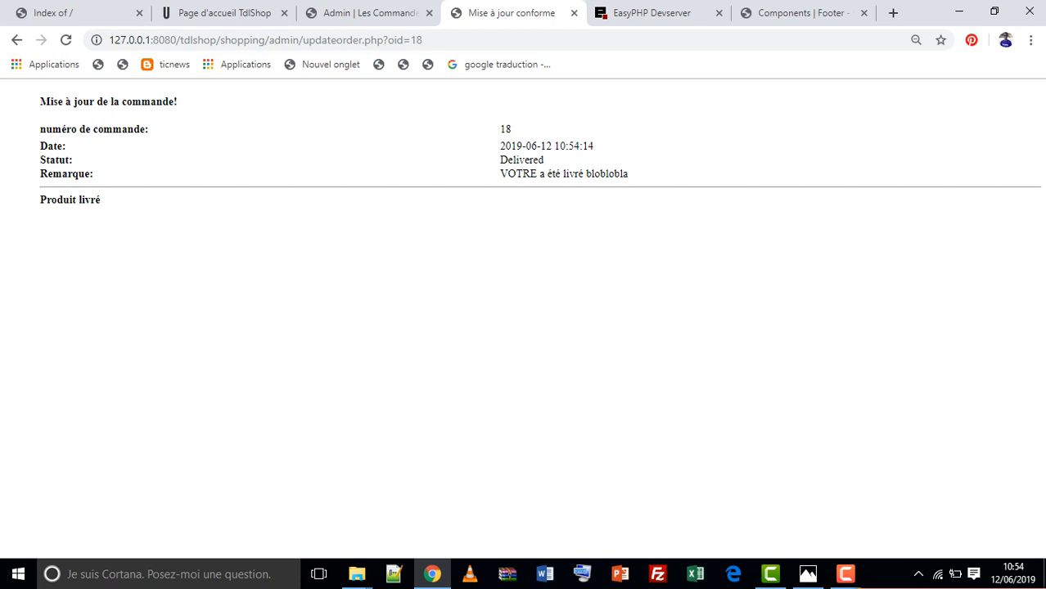
Step: Examine the print preview of the updated order's page, from its status details down to the footer
{"action": "key", "text": "ctrl+p"}
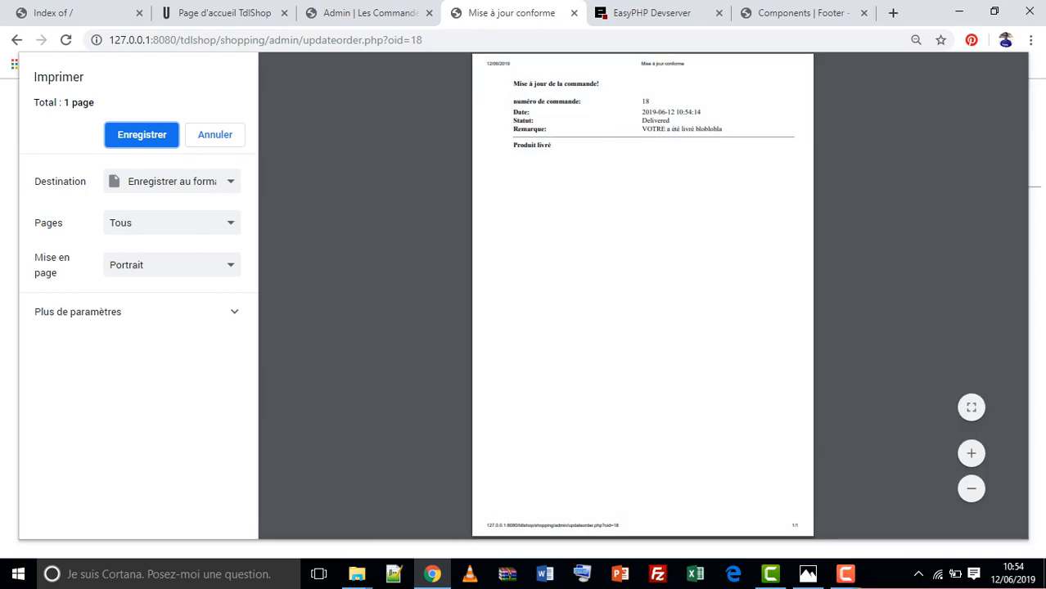
{"action": "left_click", "coordinate": [972, 452]}
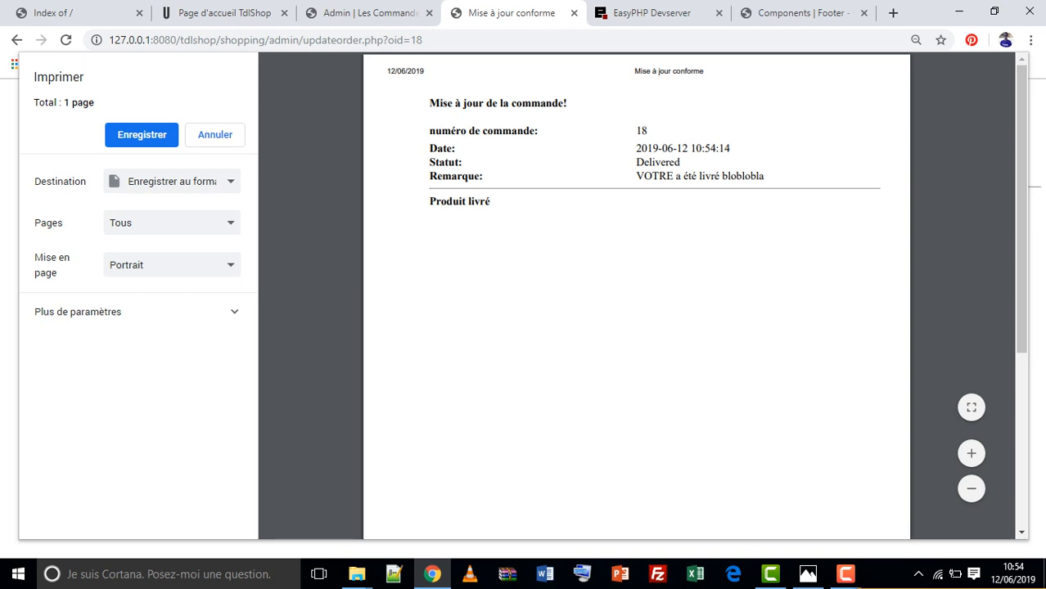
{"action": "left_click", "coordinate": [971, 489]}
{"action": "left_click", "coordinate": [971, 489]}
{"action": "scroll", "coordinate": [636, 296], "scroll_direction": "down", "scroll_amount": 3}
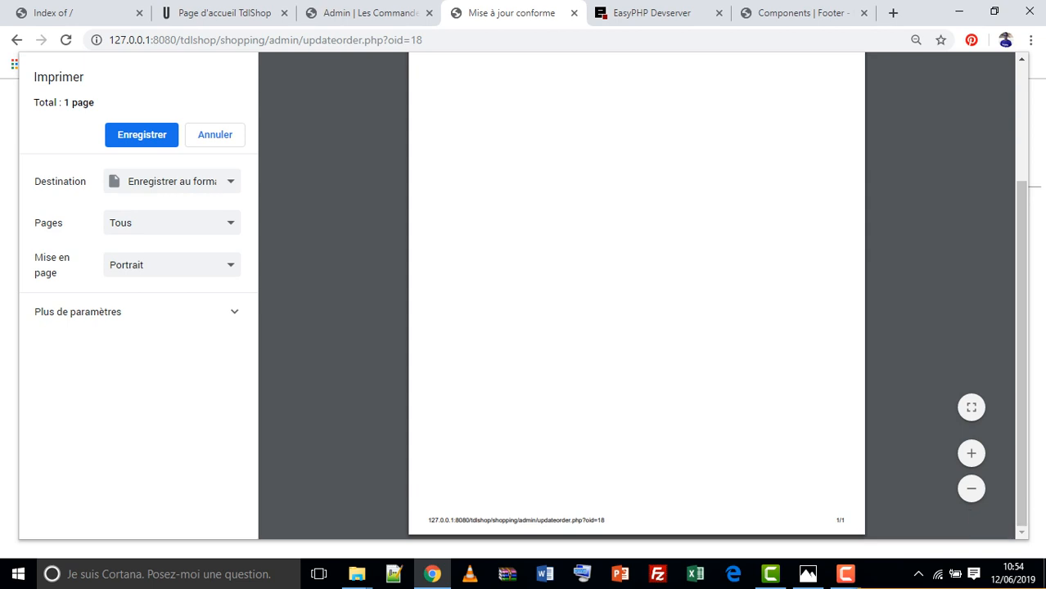
{"action": "left_click", "coordinate": [972, 453]}
{"action": "left_click", "coordinate": [972, 453]}
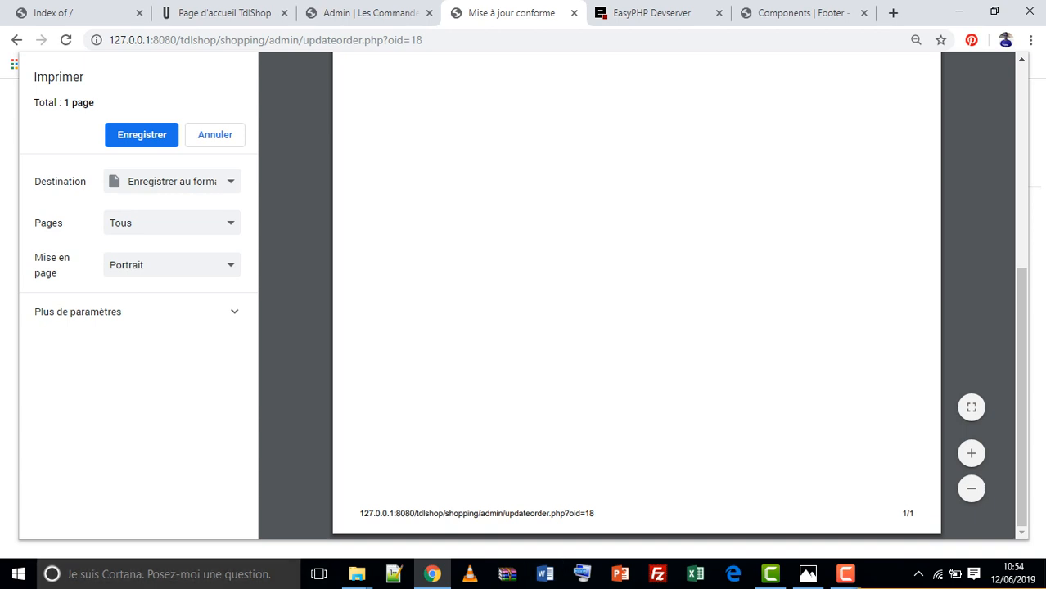
{"action": "left_click", "coordinate": [972, 453]}
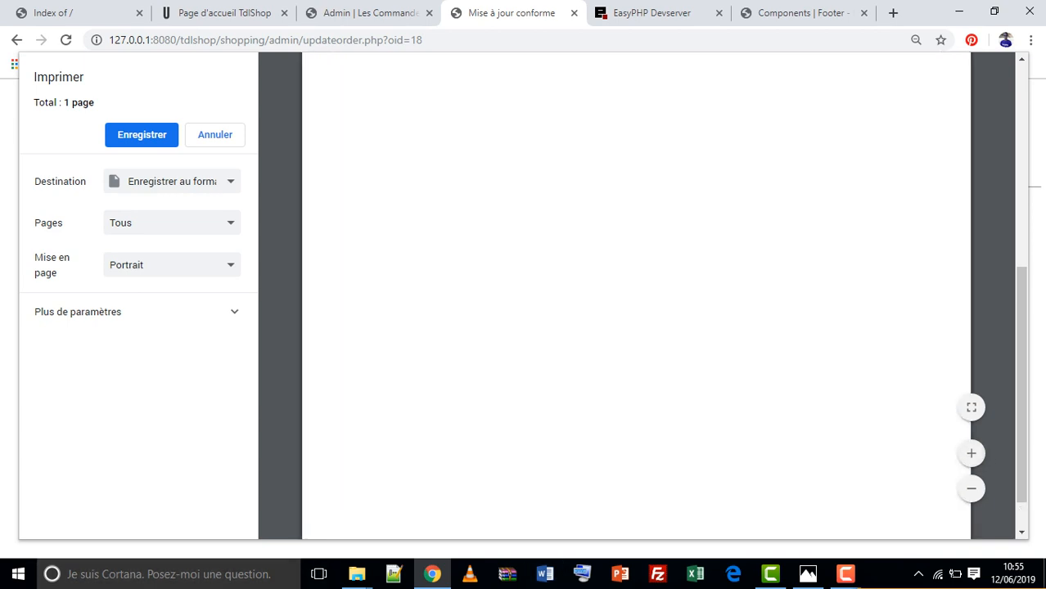
{"action": "scroll", "coordinate": [637, 295], "scroll_direction": "up", "scroll_amount": 5}
{"action": "left_click", "coordinate": [971, 489]}
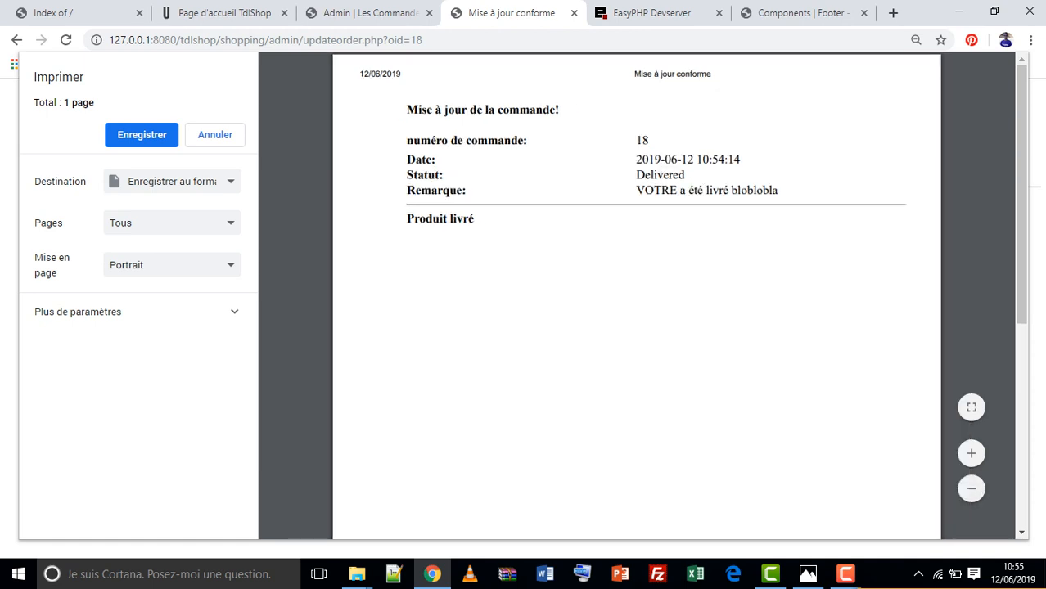
{"action": "left_click", "coordinate": [370, 12]}
{"action": "left_click", "coordinate": [514, 12]}
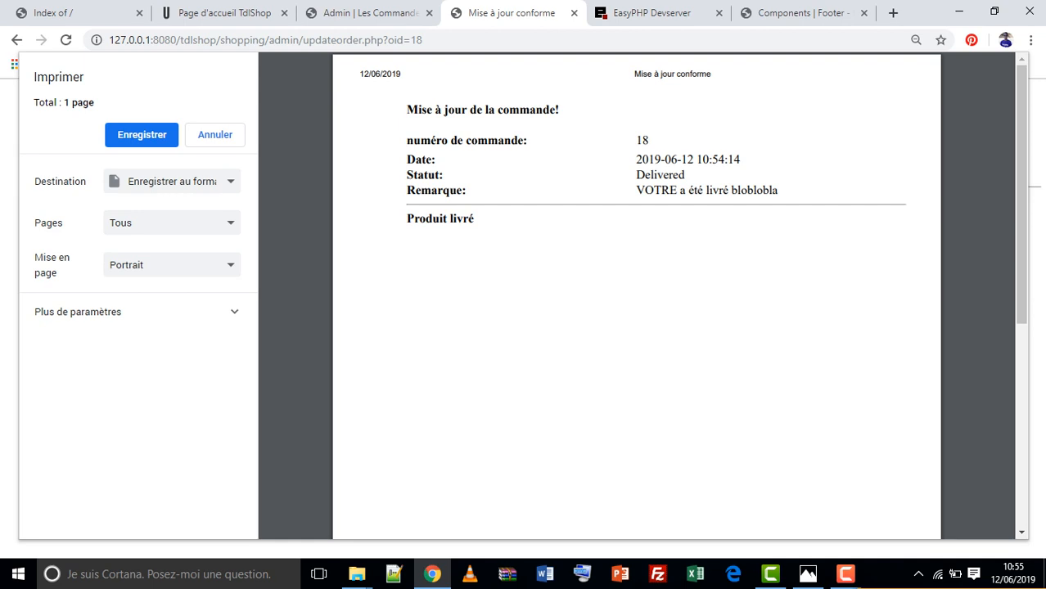
{"action": "left_click", "coordinate": [142, 135]}
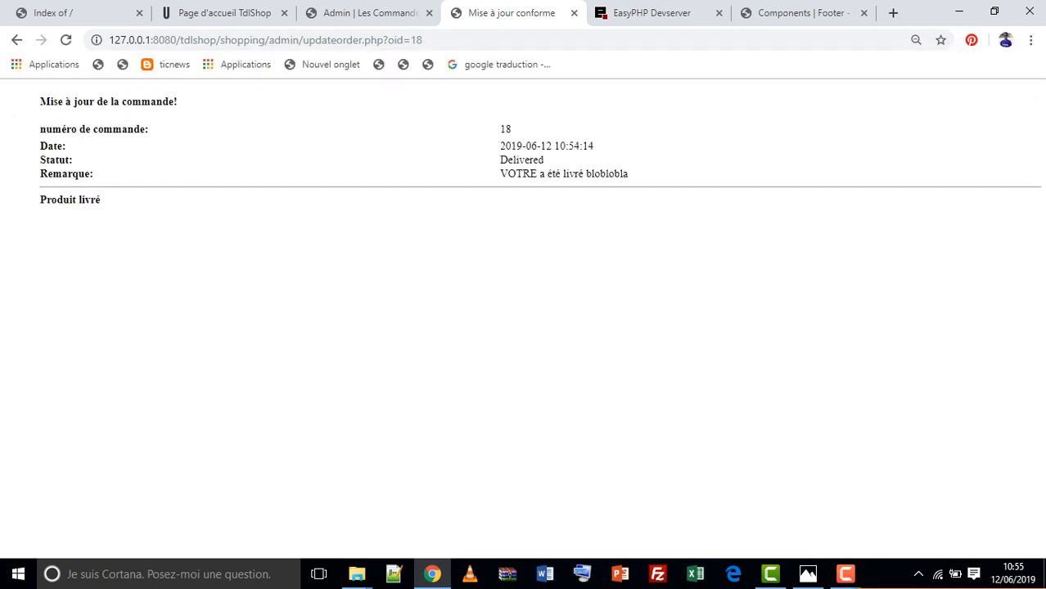
Step: Return to the commandes du jour list and reopen the Wimpy Kid book order's update details
{"action": "left_click", "coordinate": [371, 12]}
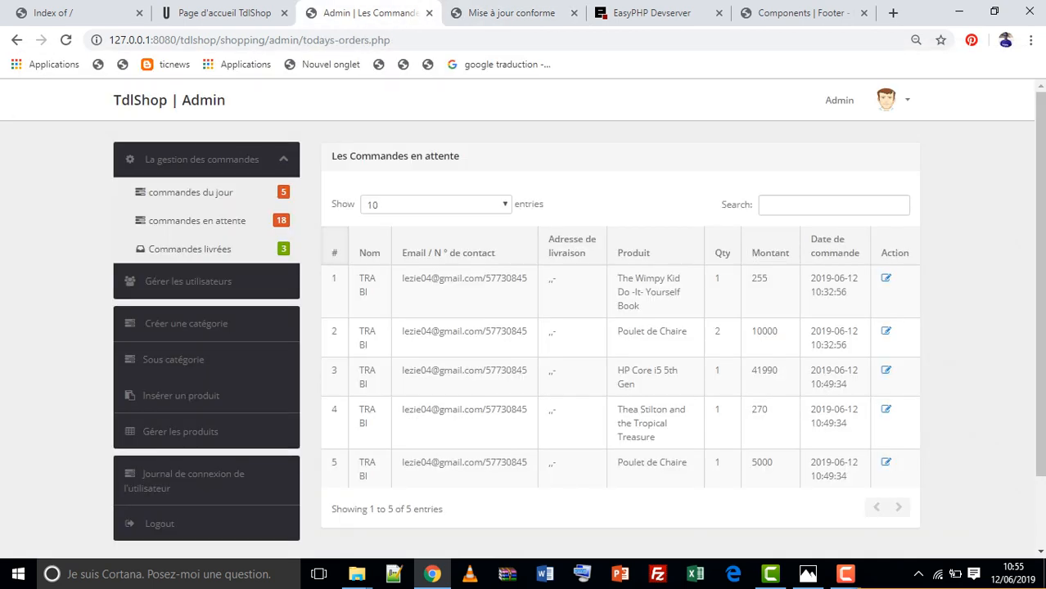
{"action": "left_click", "coordinate": [511, 13]}
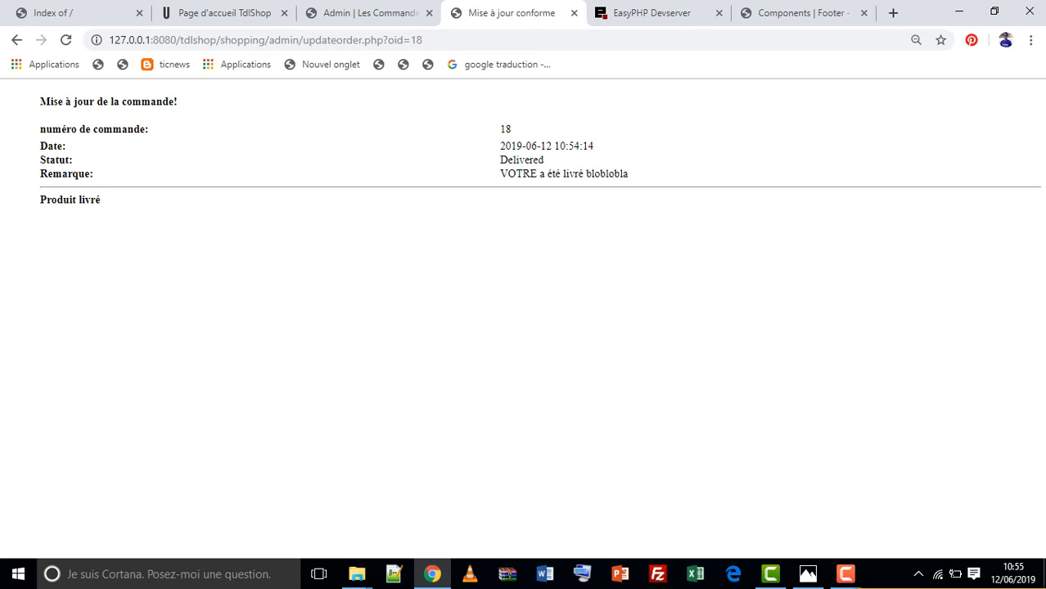
{"action": "left_click", "coordinate": [370, 13]}
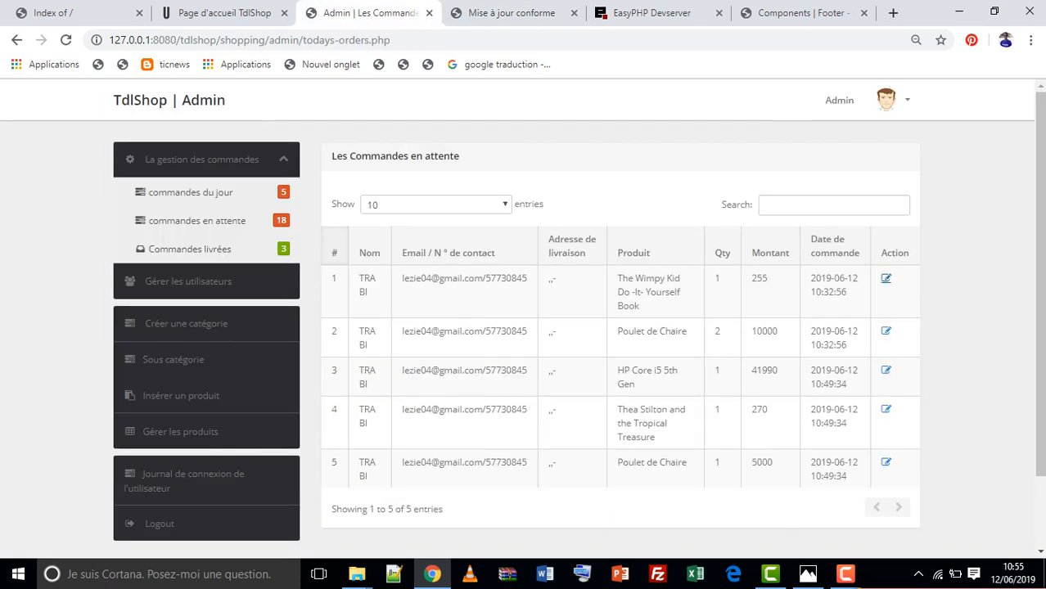
{"action": "left_click", "coordinate": [885, 278]}
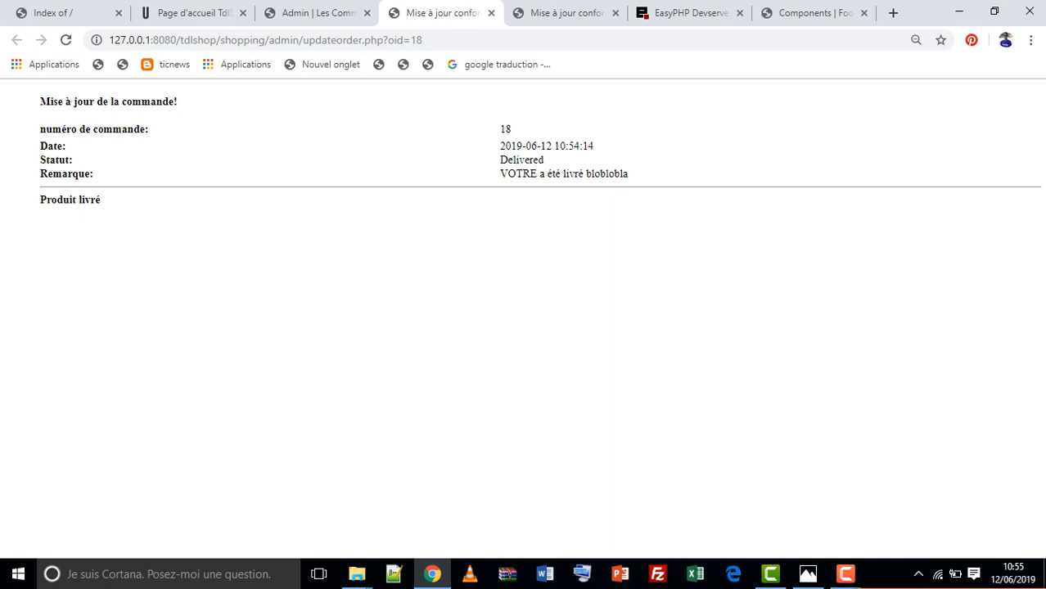
Step: Reload the admin orders page and open the Commandes livrées list in order management
{"action": "left_click", "coordinate": [319, 13]}
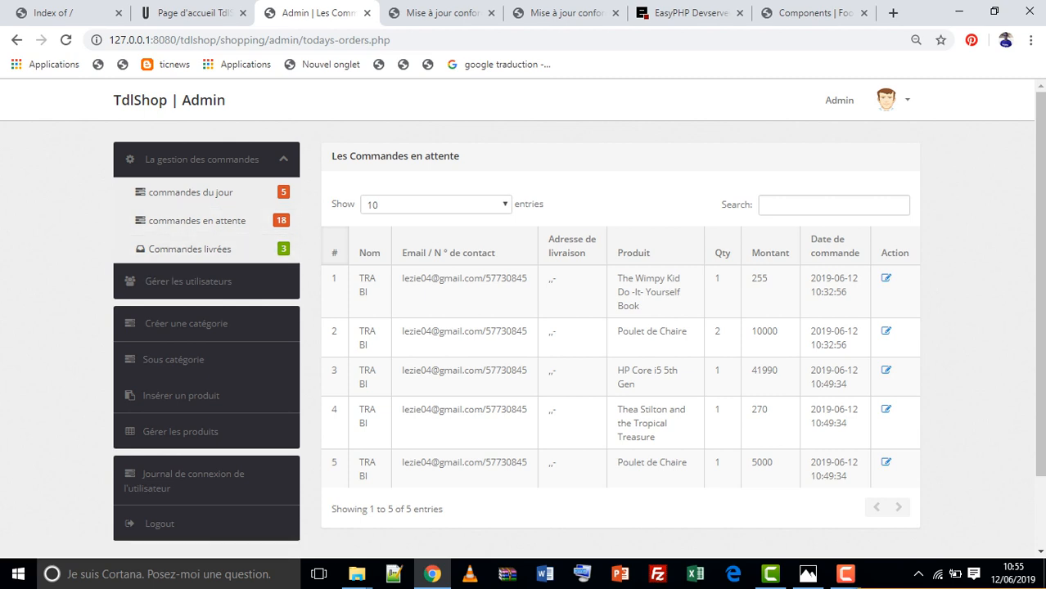
{"action": "right_click", "coordinate": [522, 104]}
{"action": "left_click", "coordinate": [557, 151]}
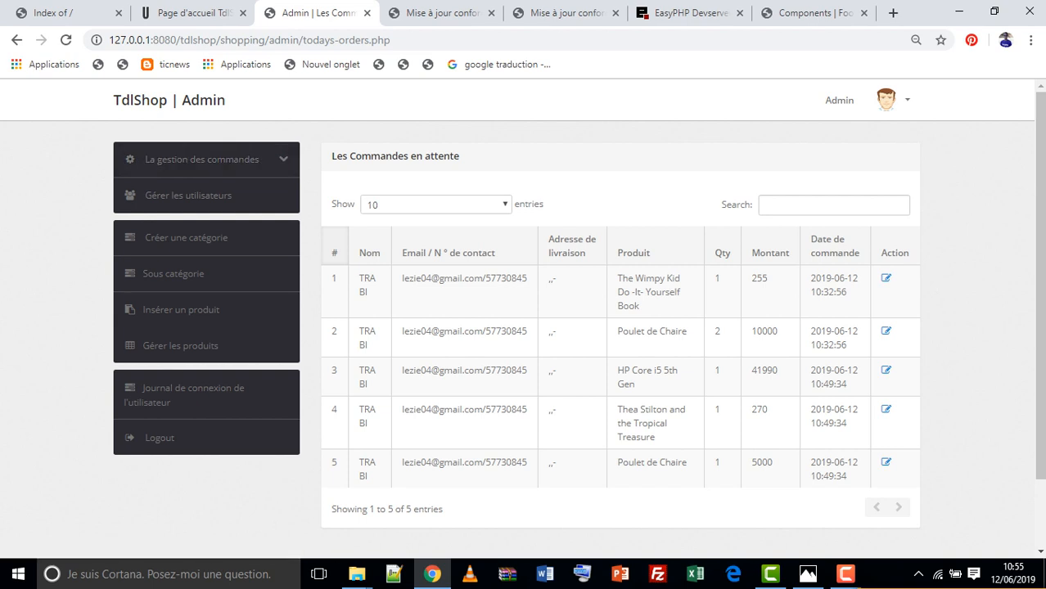
{"action": "left_click", "coordinate": [203, 158]}
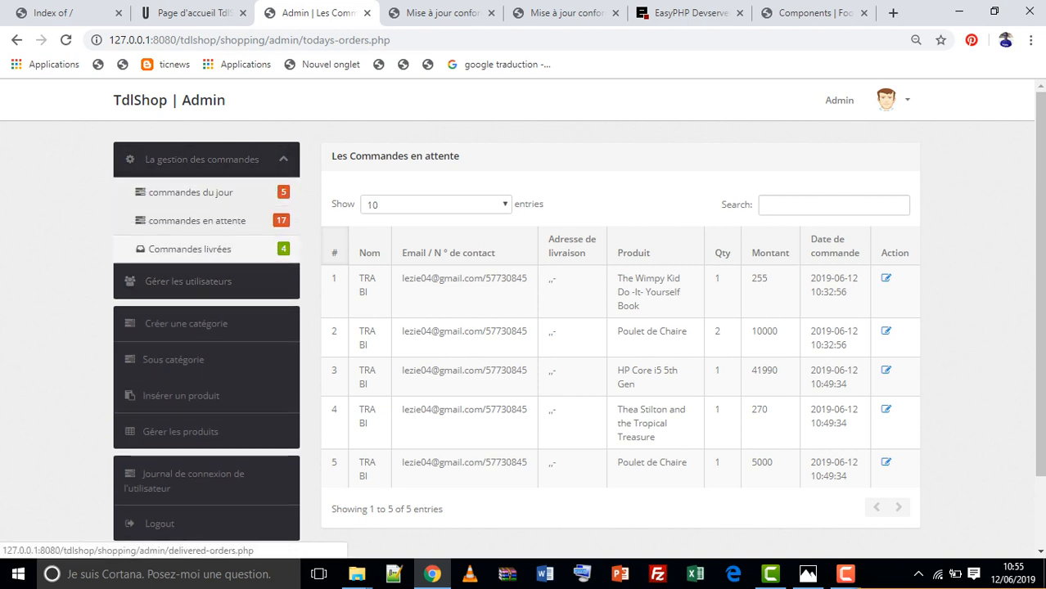
{"action": "left_click", "coordinate": [190, 249]}
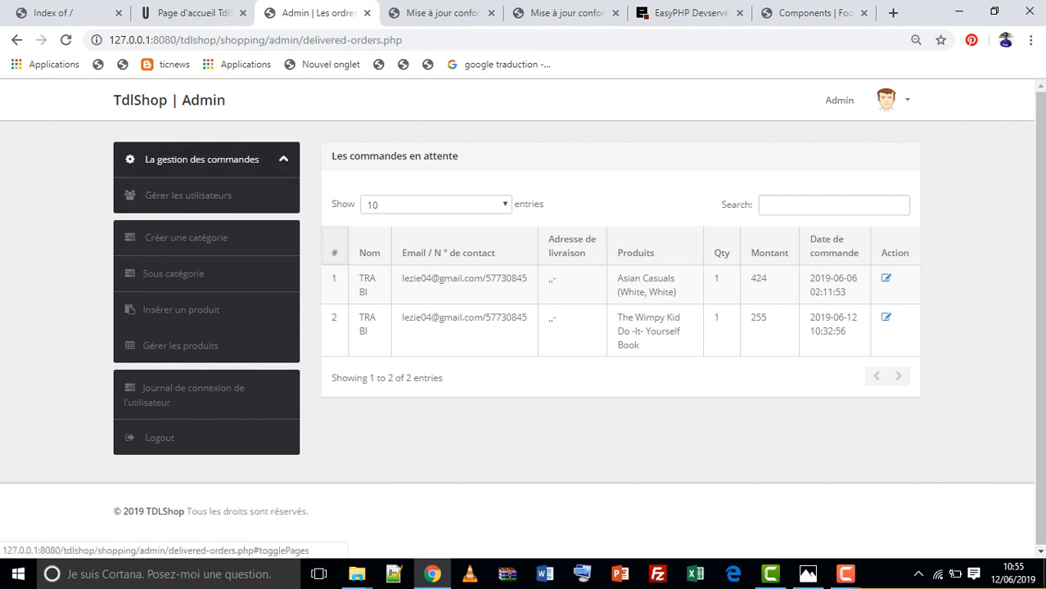
Step: Open the commandes en attente list and look through its pending orders
{"action": "left_click", "coordinate": [203, 159]}
{"action": "left_click", "coordinate": [196, 220]}
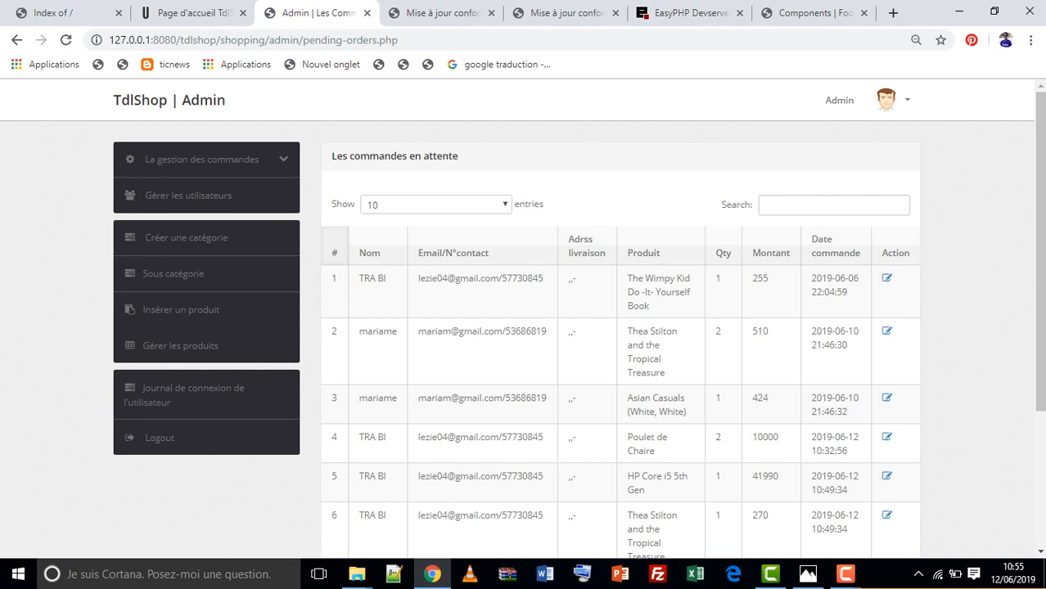
{"action": "scroll", "coordinate": [524, 319], "scroll_direction": "down", "scroll_amount": 3}
{"action": "scroll", "coordinate": [524, 319], "scroll_direction": "up", "scroll_amount": 3}
Step: Open the update form of the first pending order and check its status options
{"action": "left_click", "coordinate": [886, 279]}
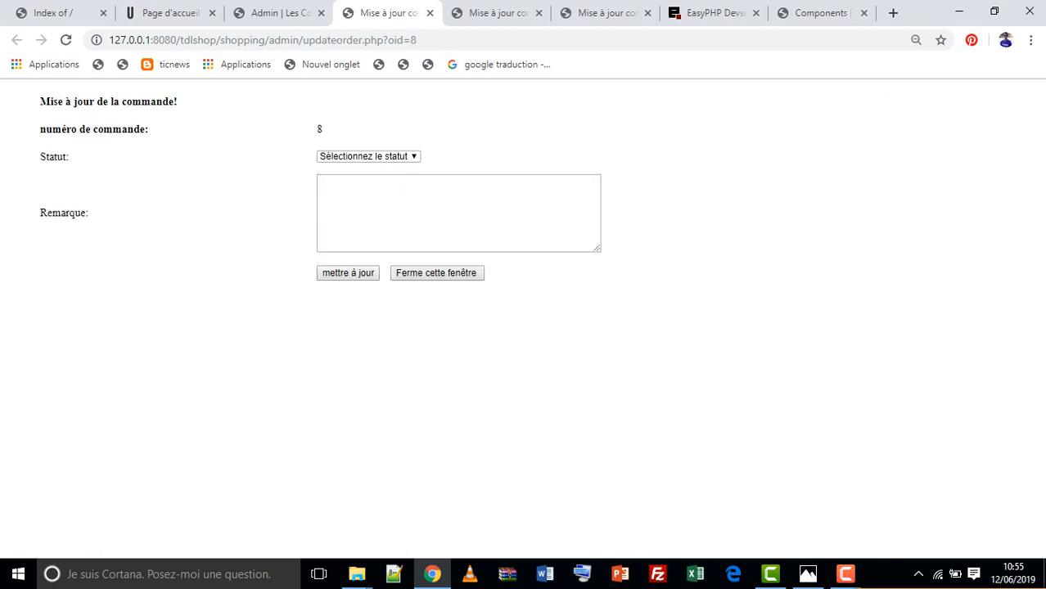
{"action": "left_click", "coordinate": [372, 157]}
{"action": "key", "text": "Escape"}
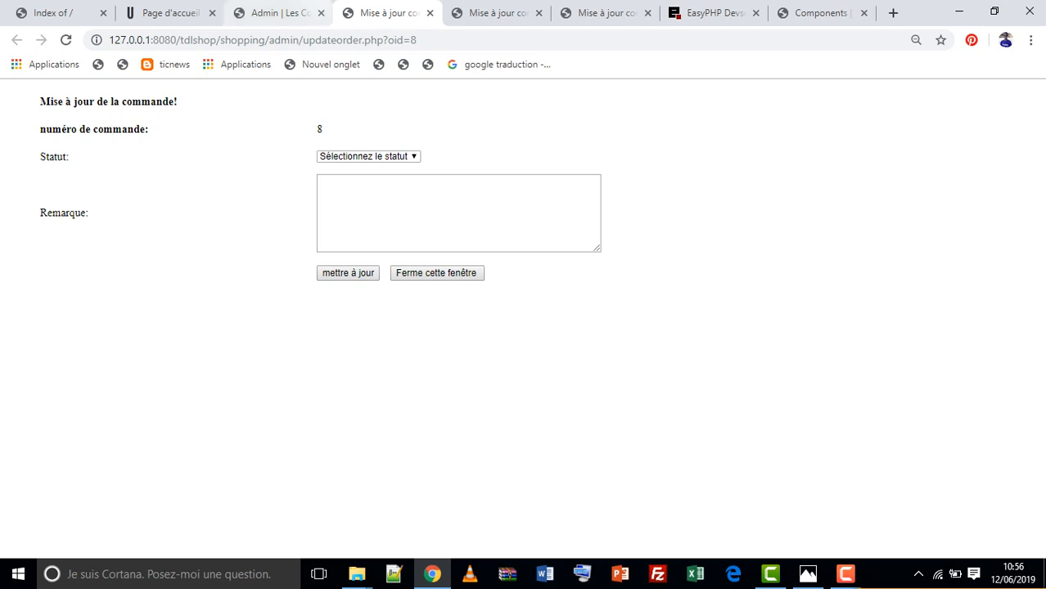
Step: Revisit the commandes du jour list and the order categories, and open the registered users list
{"action": "left_click", "coordinate": [278, 13]}
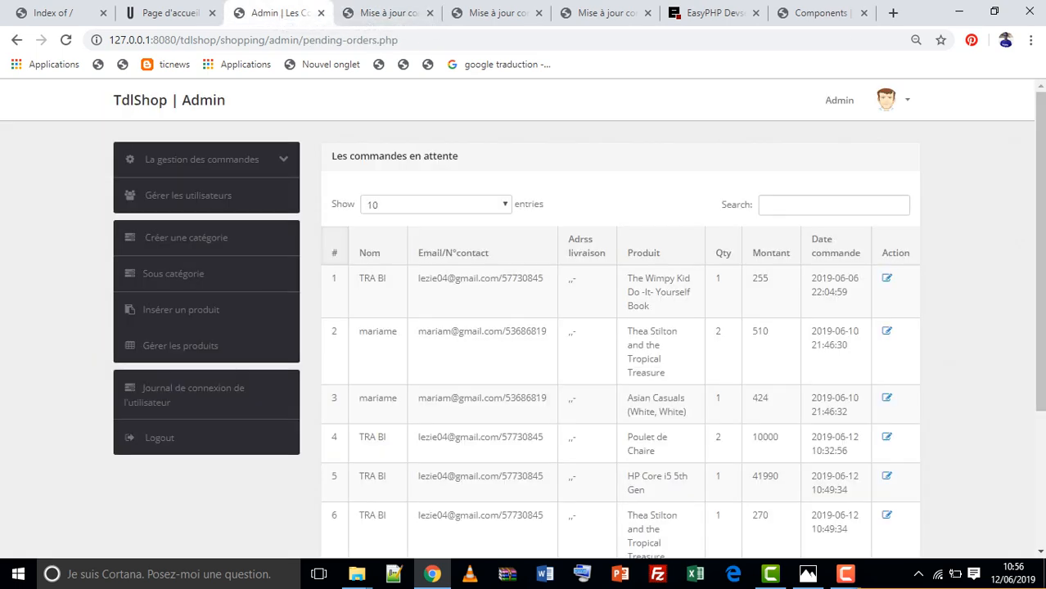
{"action": "left_click", "coordinate": [205, 159]}
{"action": "left_click", "coordinate": [190, 193]}
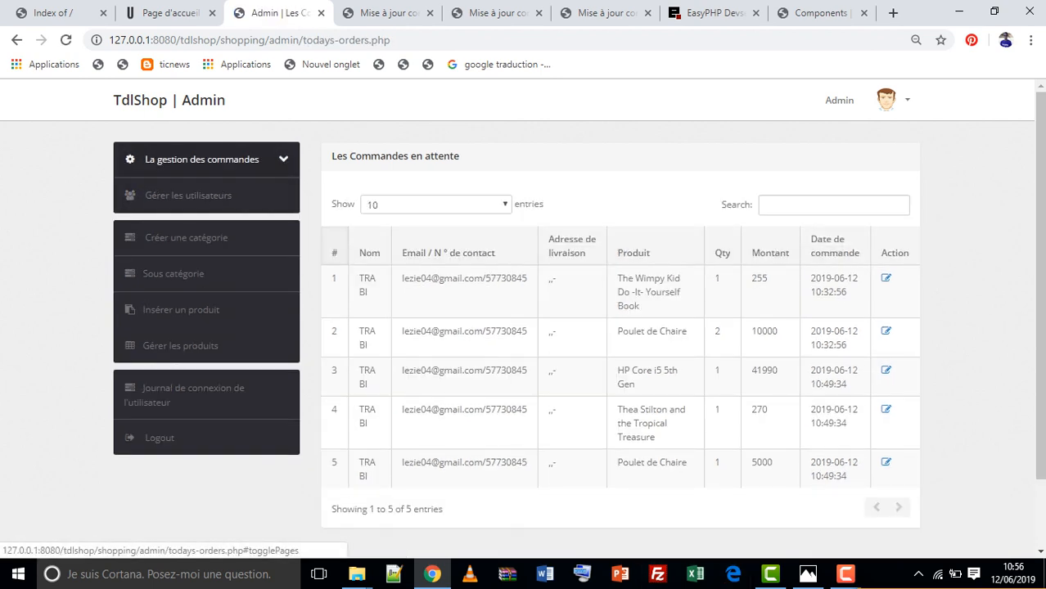
{"action": "left_click", "coordinate": [205, 159]}
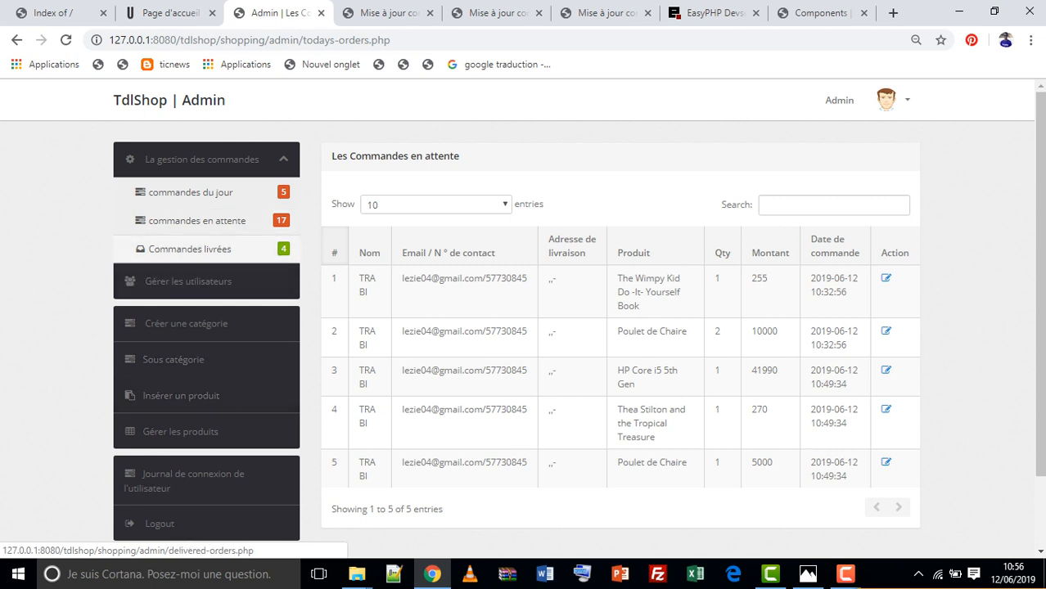
{"action": "left_click", "coordinate": [188, 280]}
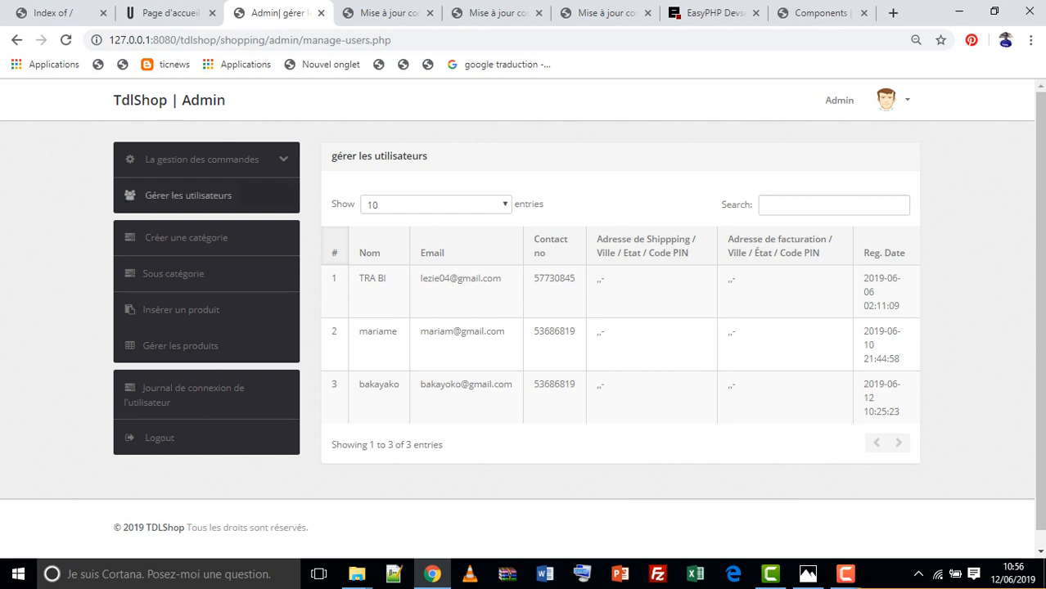
Step: Look over the category creation form's fields and the list of existing categories with their edit and delete actions
{"action": "left_click", "coordinate": [186, 237]}
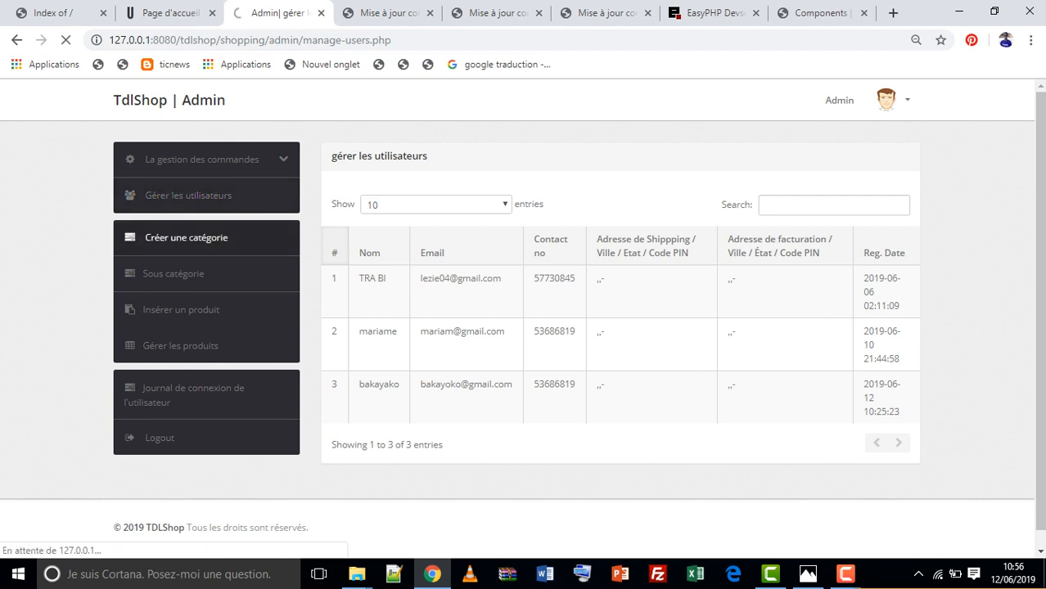
{"action": "left_click", "coordinate": [604, 206]}
{"action": "left_click", "coordinate": [827, 249]}
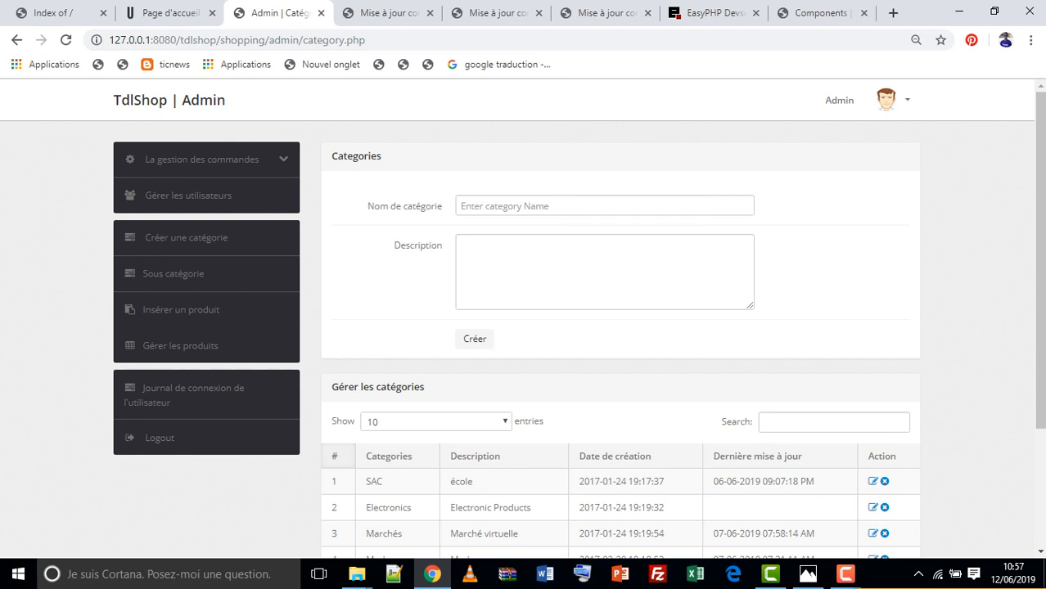
{"action": "scroll", "coordinate": [180, 182], "scroll_direction": "down", "scroll_amount": 2}
{"action": "scroll", "coordinate": [180, 182], "scroll_direction": "up", "scroll_amount": 2}
{"action": "scroll", "coordinate": [180, 182], "scroll_direction": "down", "scroll_amount": 2}
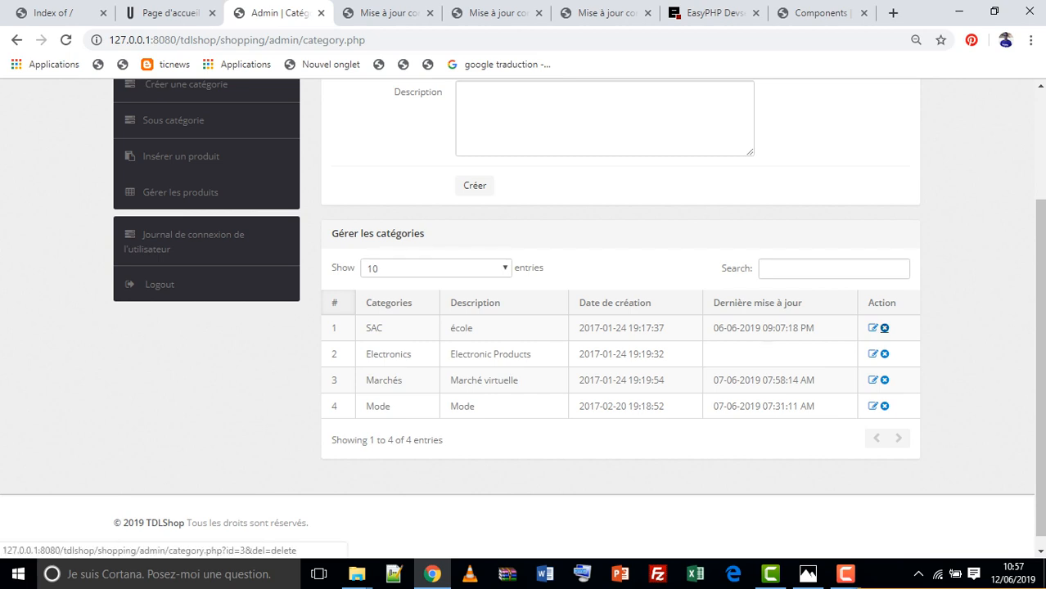
{"action": "scroll", "coordinate": [180, 310], "scroll_direction": "up", "scroll_amount": 2}
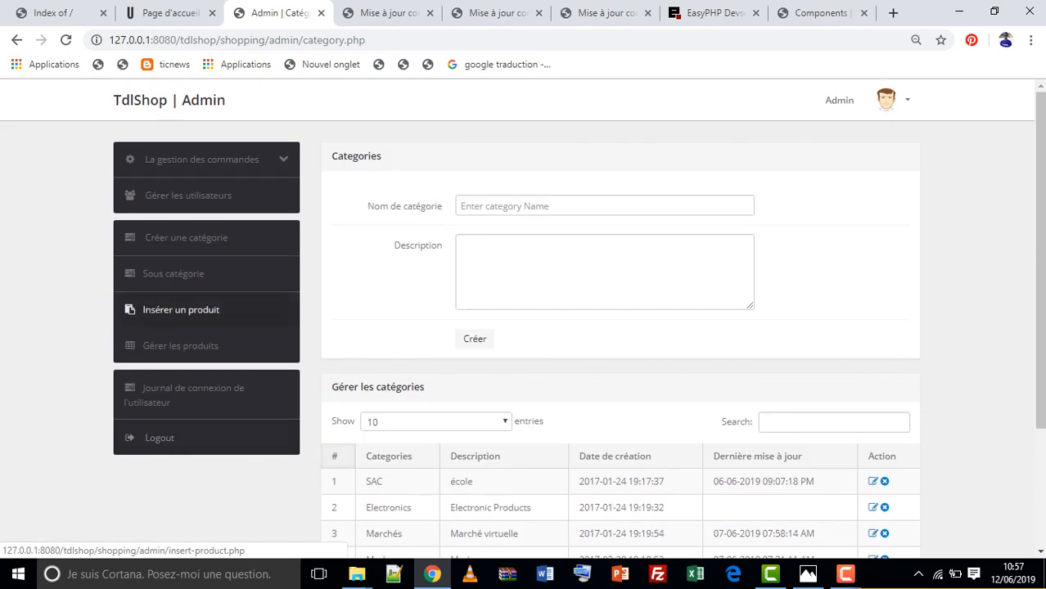
Step: Open the subcategory page and check its name field suggestions and the available parent categories
{"action": "left_click", "coordinate": [173, 273]}
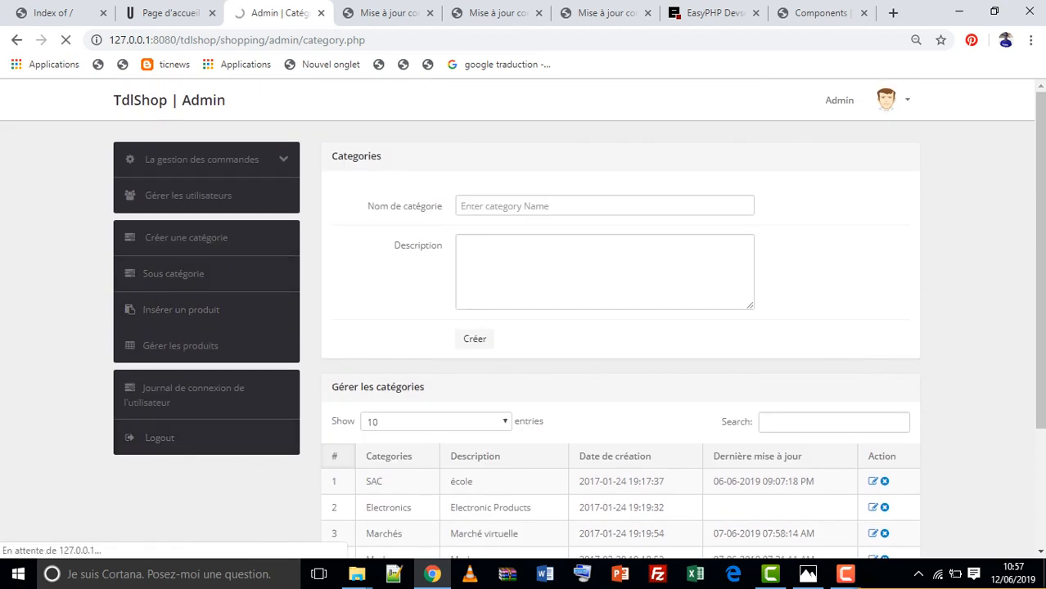
{"action": "left_click", "coordinate": [604, 245]}
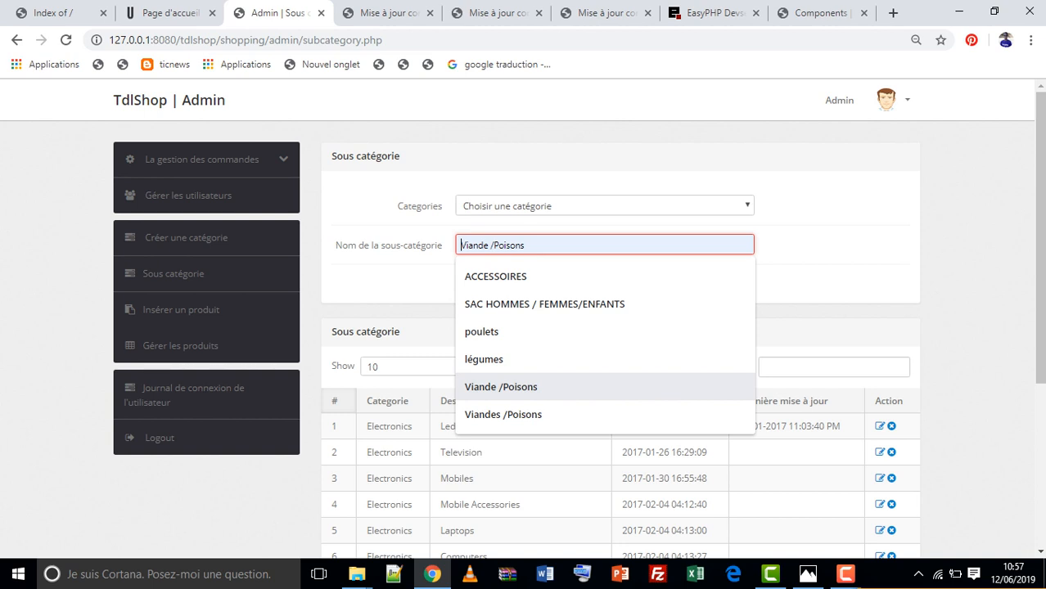
{"action": "left_click", "coordinate": [604, 206]}
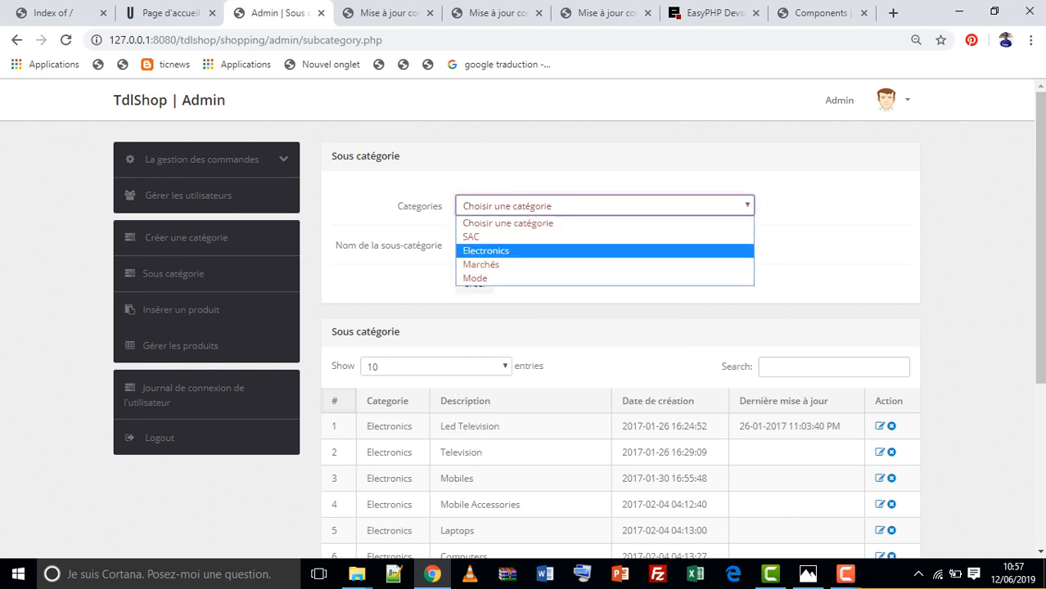
{"action": "left_click", "coordinate": [827, 221]}
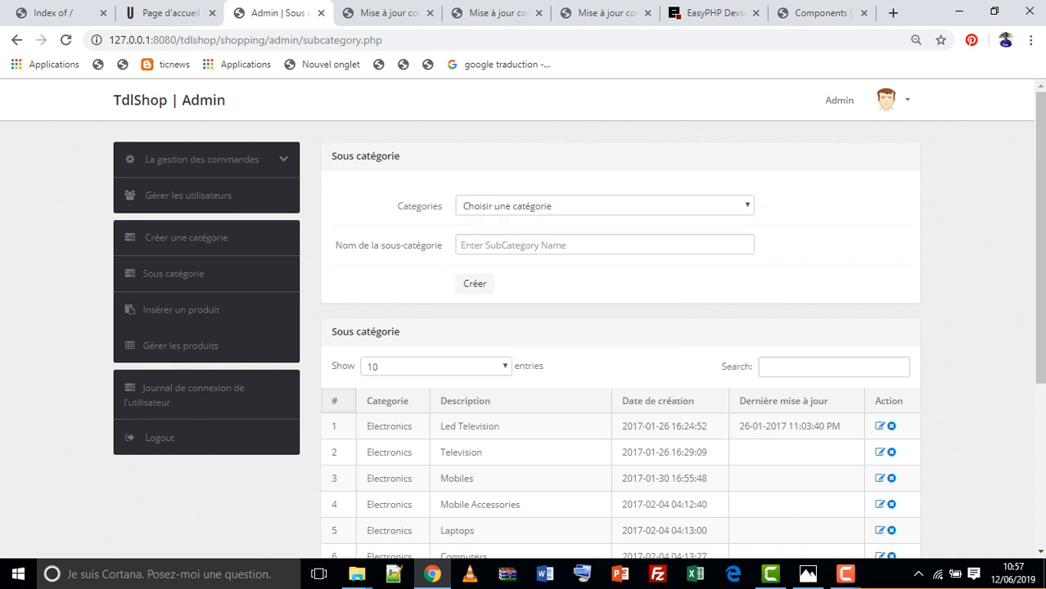
Step: Look over the list of existing subcategories and open the product insertion form
{"action": "scroll", "coordinate": [524, 319], "scroll_direction": "down", "scroll_amount": 3}
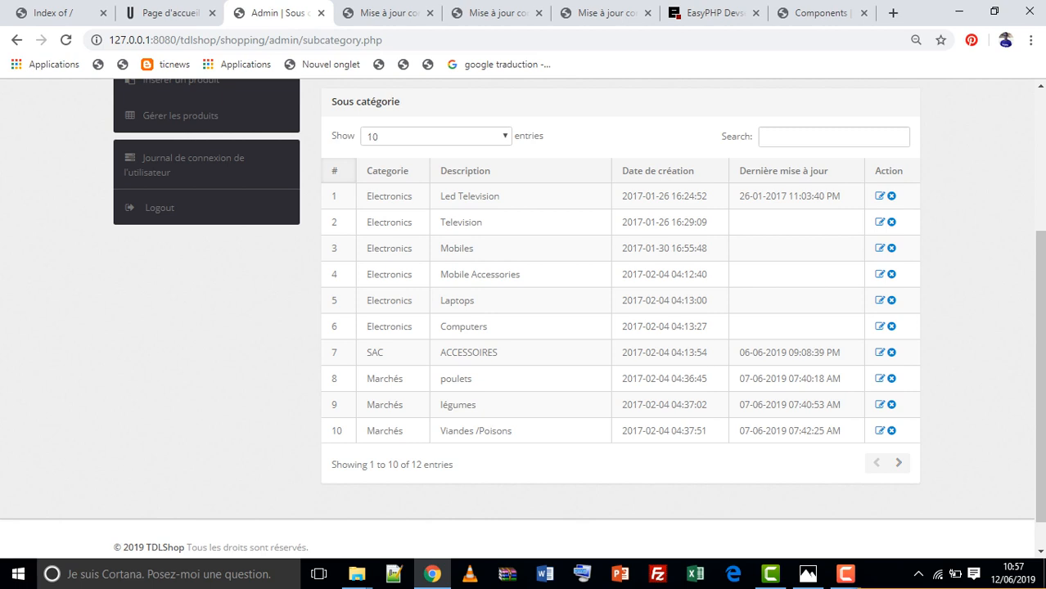
{"action": "scroll", "coordinate": [205, 393], "scroll_direction": "up", "scroll_amount": 3}
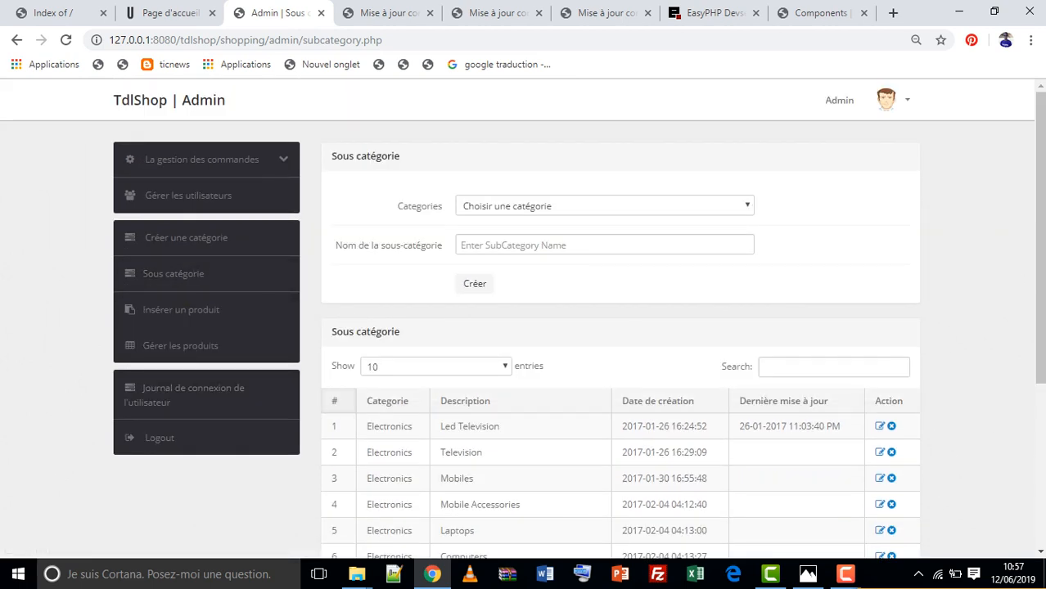
{"action": "left_click", "coordinate": [181, 309]}
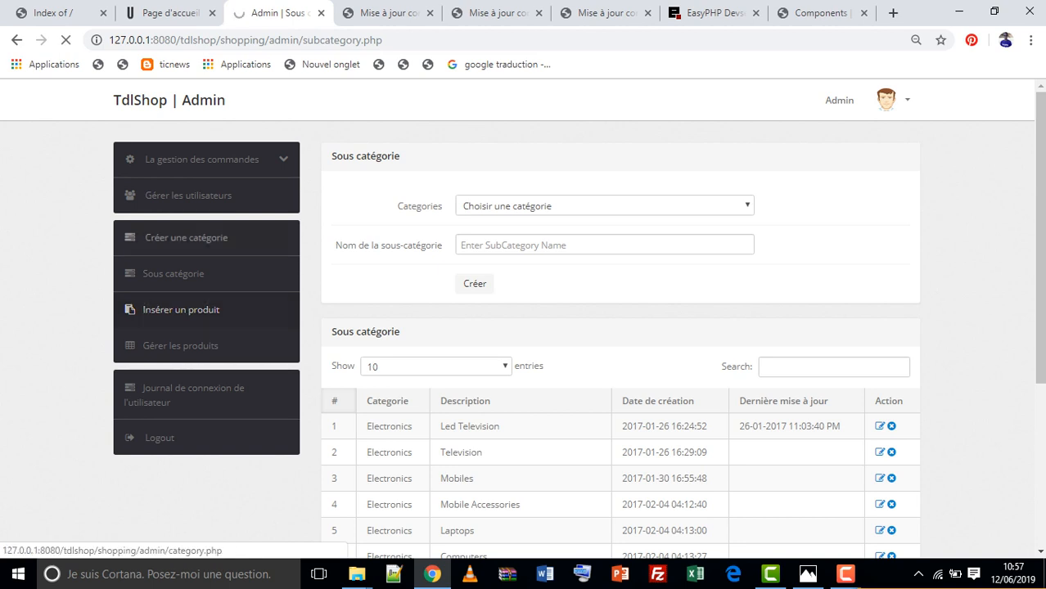
Step: Examine the product insertion form's fields, from category, prices and description to shipping fees, availability and the three product images
{"action": "scroll", "coordinate": [606, 319], "scroll_direction": "down", "scroll_amount": 4}
{"action": "scroll", "coordinate": [606, 319], "scroll_direction": "up", "scroll_amount": 1}
{"action": "left_click", "coordinate": [606, 309]}
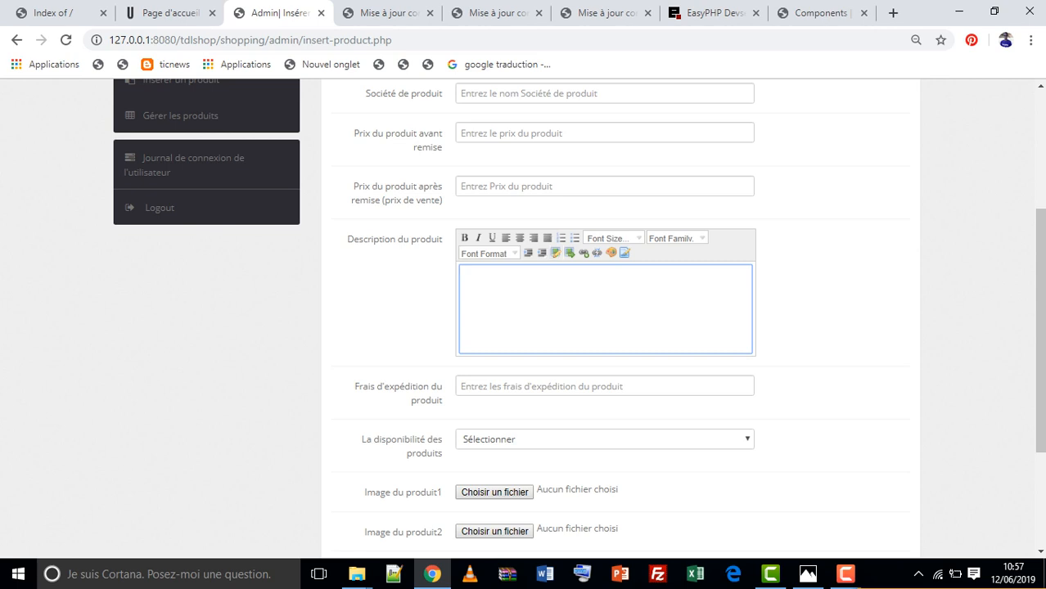
{"action": "scroll", "coordinate": [524, 319], "scroll_direction": "up", "scroll_amount": 2}
{"action": "scroll", "coordinate": [523, 320], "scroll_direction": "up", "scroll_amount": 1}
{"action": "scroll", "coordinate": [524, 320], "scroll_direction": "down", "scroll_amount": 5}
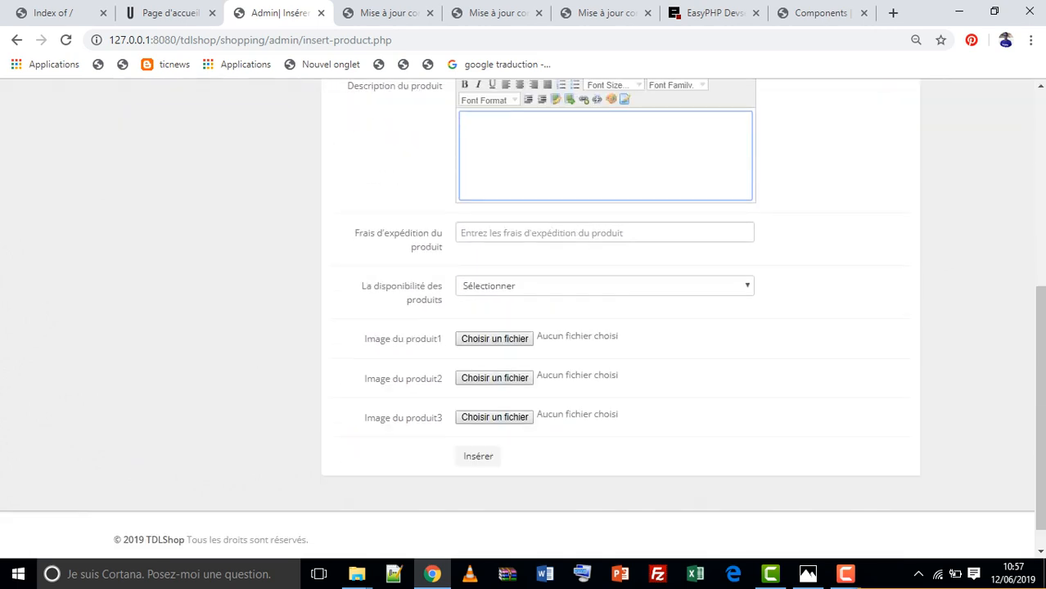
{"action": "scroll", "coordinate": [631, 422], "scroll_direction": "up", "scroll_amount": 4}
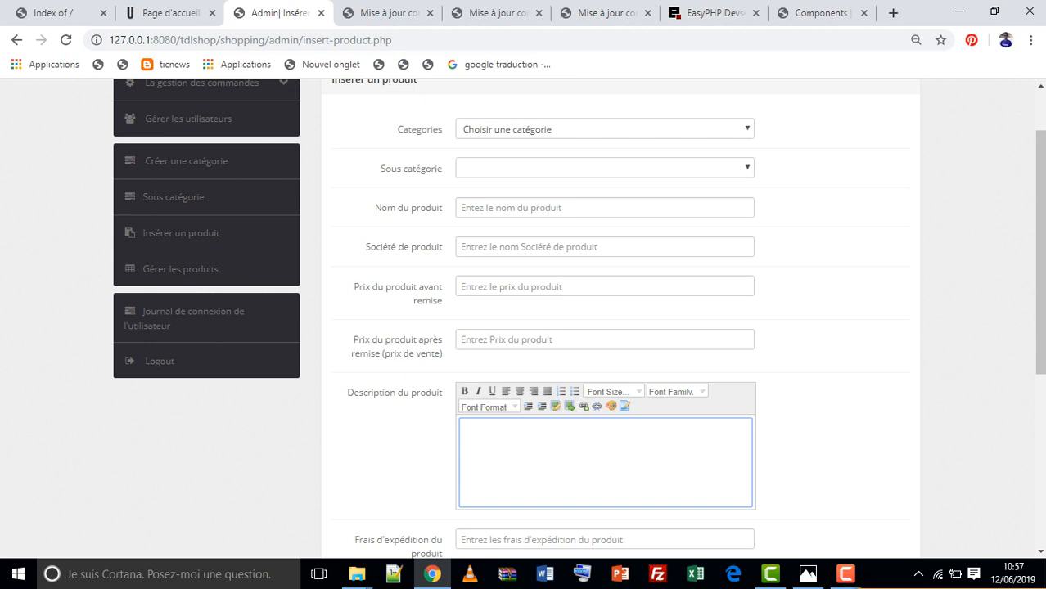
{"action": "scroll", "coordinate": [524, 328], "scroll_direction": "up", "scroll_amount": 2}
{"action": "scroll", "coordinate": [523, 327], "scroll_direction": "down", "scroll_amount": 4}
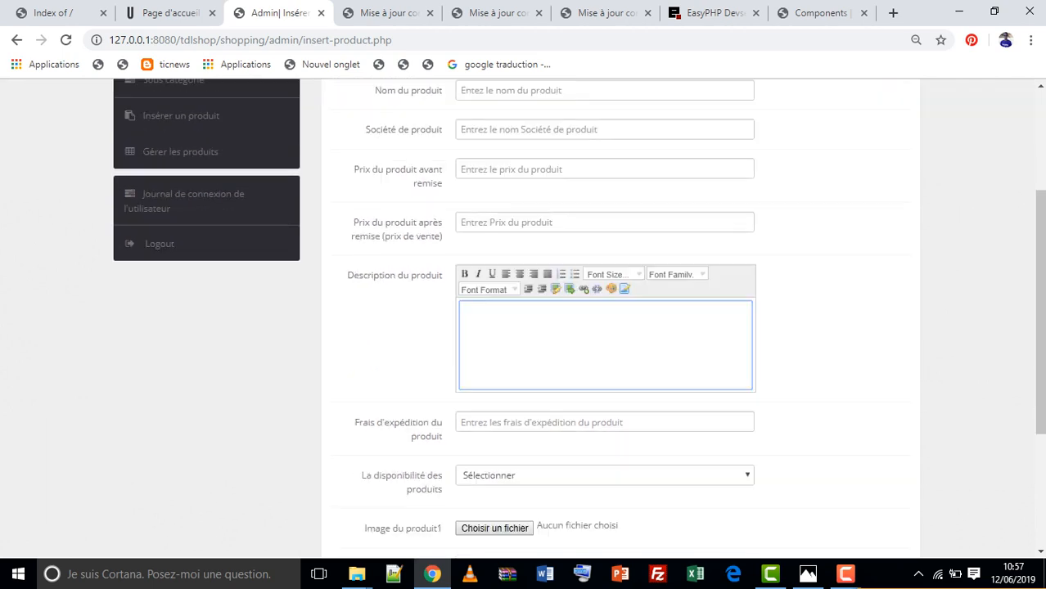
Step: Open the file chooser for a product image in the insertion form and cancel it without choosing a file
{"action": "scroll", "coordinate": [524, 328], "scroll_direction": "down", "scroll_amount": 3}
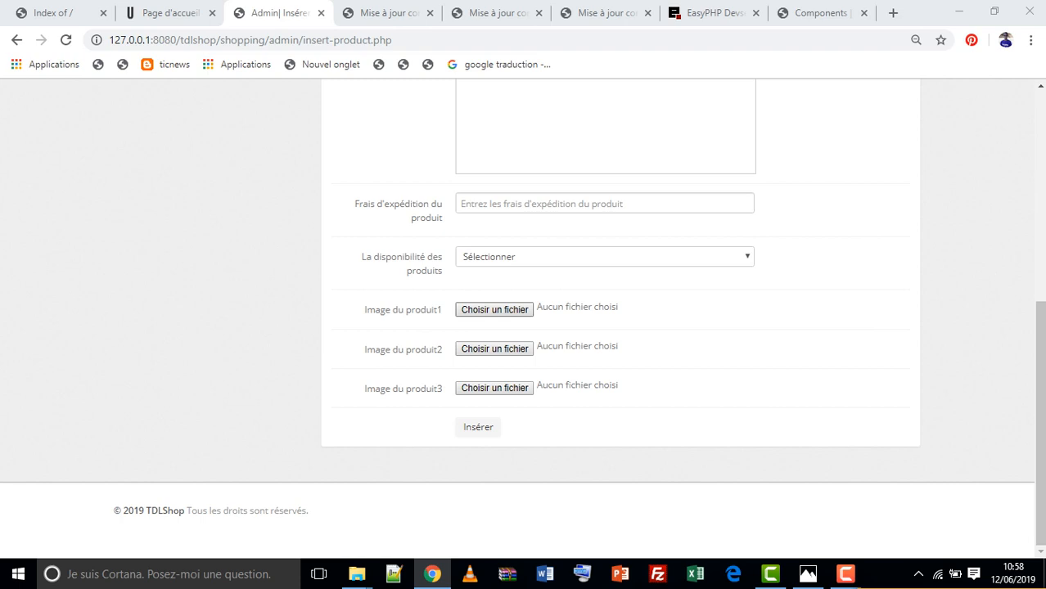
{"action": "scroll", "coordinate": [524, 328], "scroll_direction": "up", "scroll_amount": 5}
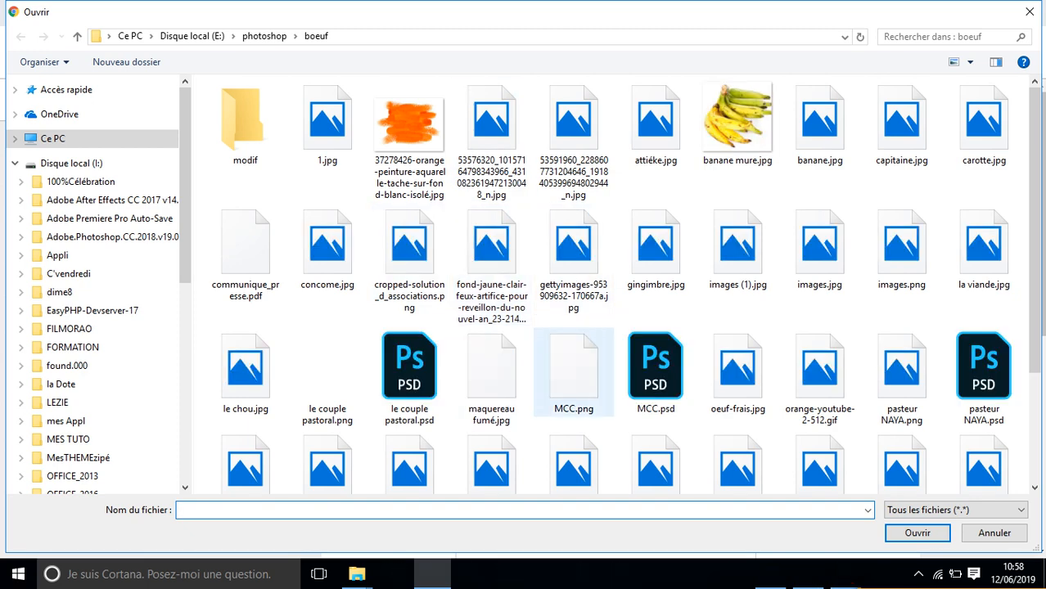
{"action": "left_click", "coordinate": [995, 534]}
{"action": "scroll", "coordinate": [524, 319], "scroll_direction": "down", "scroll_amount": 6}
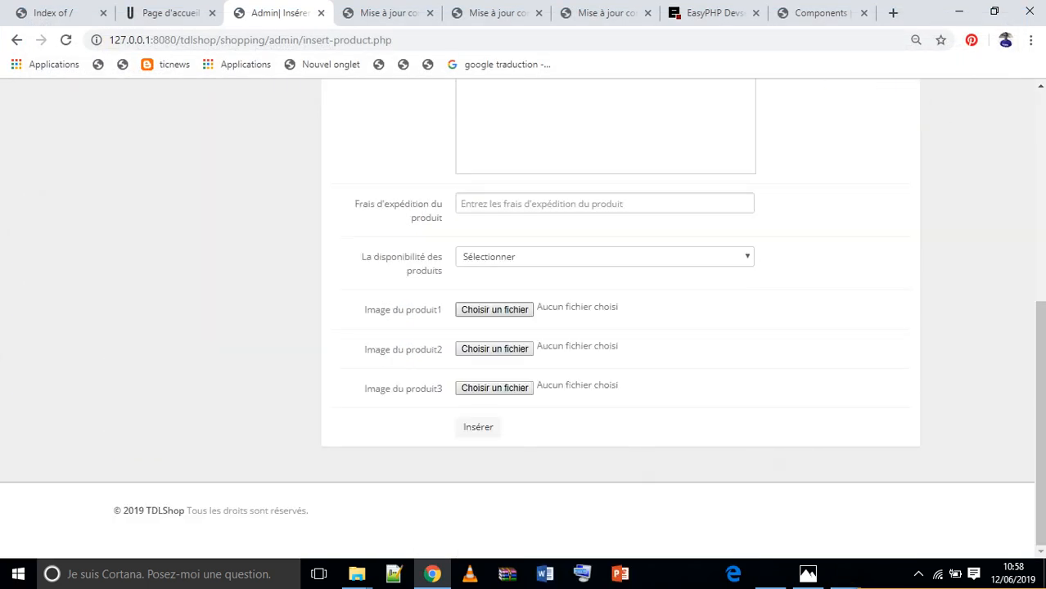
{"action": "scroll", "coordinate": [524, 319], "scroll_direction": "up", "scroll_amount": 6}
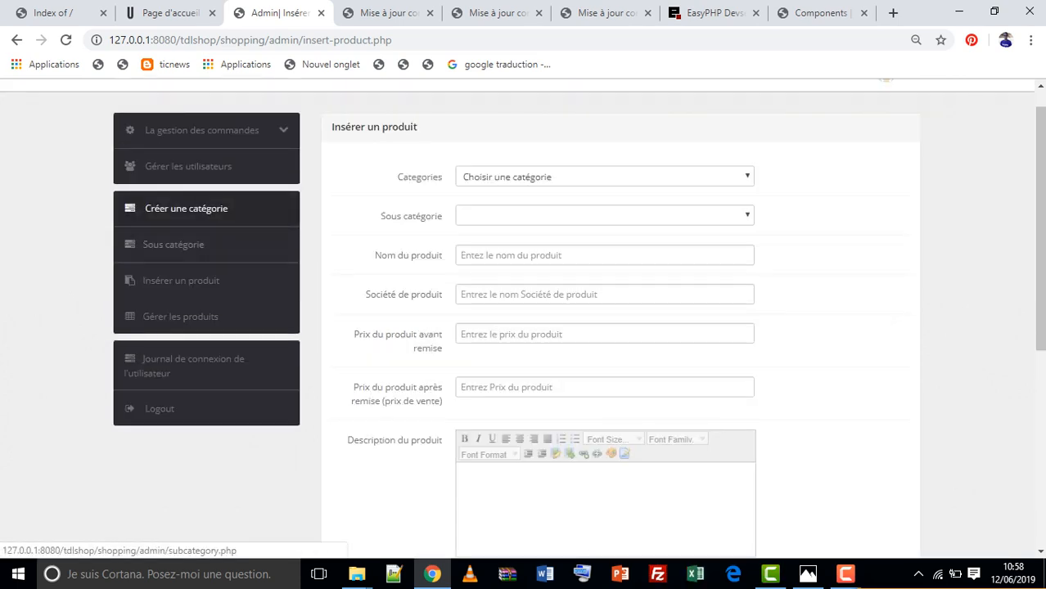
Step: Open the product management list and raise the number of entries per page to view all the products
{"action": "left_click", "coordinate": [180, 317]}
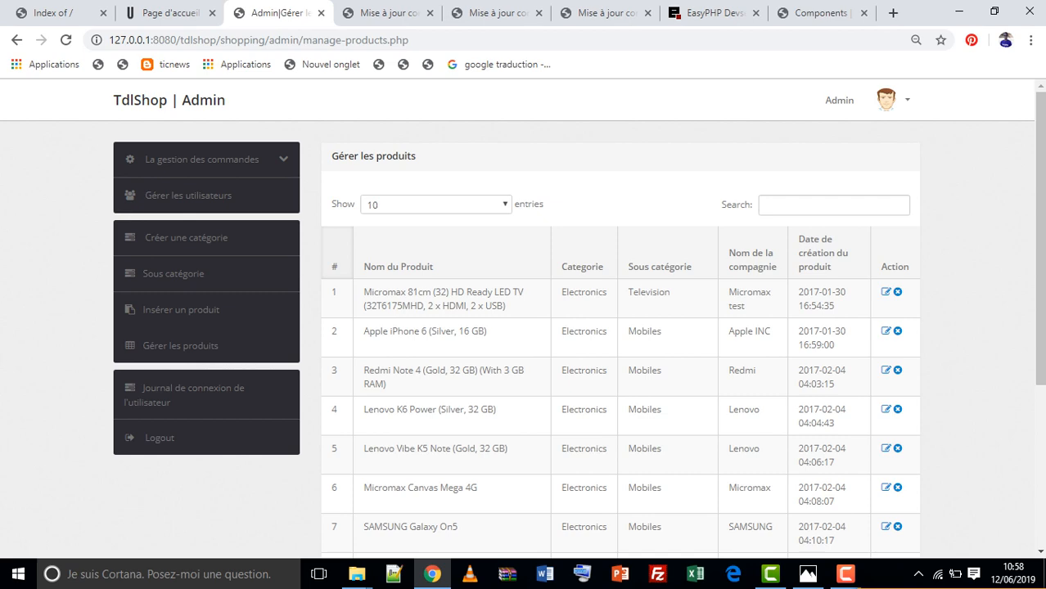
{"action": "scroll", "coordinate": [524, 319], "scroll_direction": "down", "scroll_amount": 3}
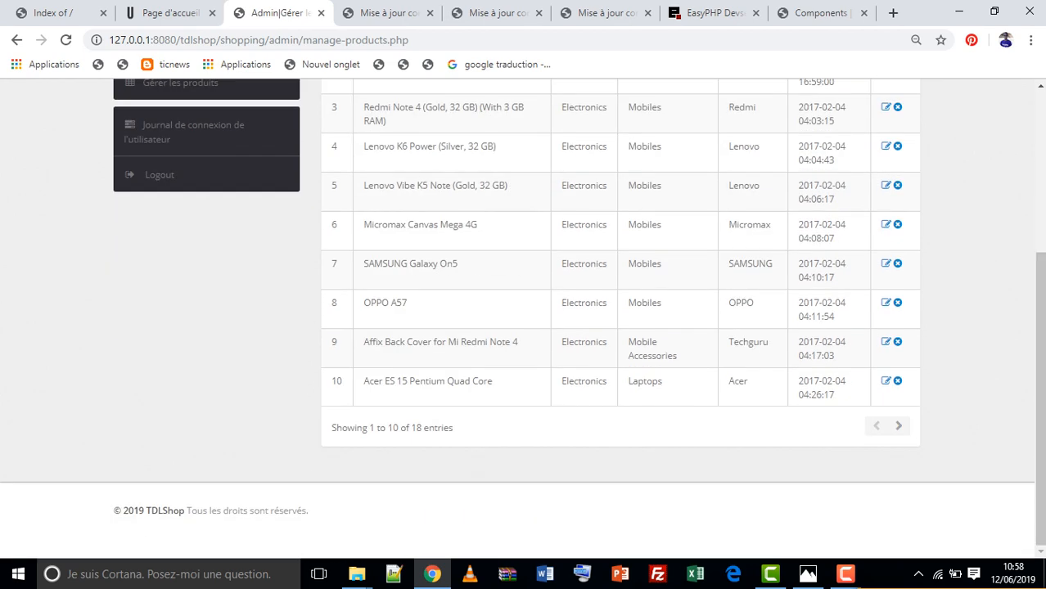
{"action": "scroll", "coordinate": [524, 319], "scroll_direction": "up", "scroll_amount": 3}
{"action": "left_click", "coordinate": [436, 205]}
{"action": "left_click", "coordinate": [426, 235]}
{"action": "scroll", "coordinate": [426, 238], "scroll_direction": "down", "scroll_amount": 6}
{"action": "scroll", "coordinate": [524, 319], "scroll_direction": "down", "scroll_amount": 2}
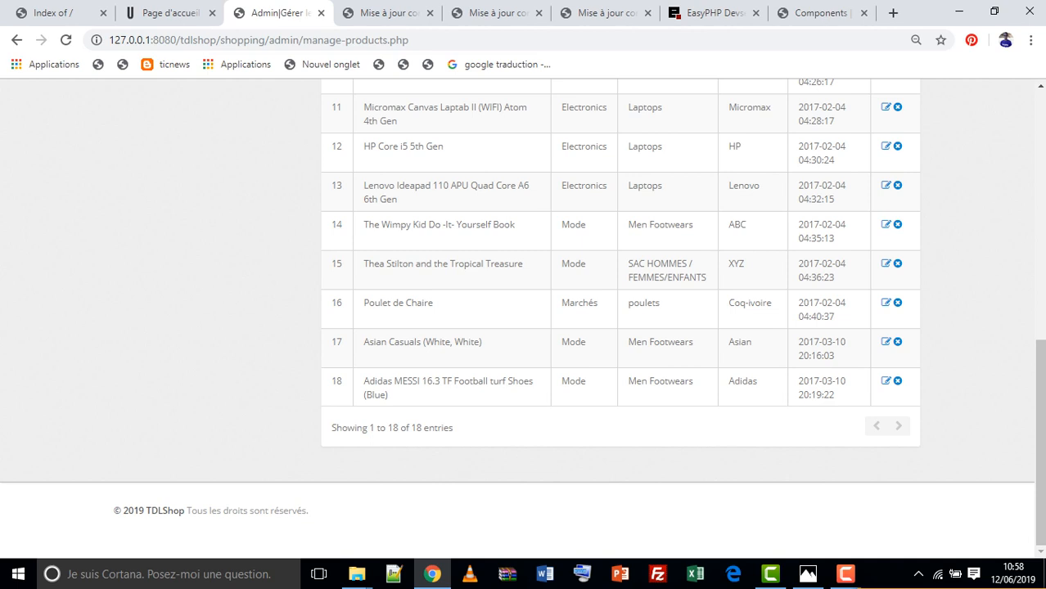
Step: Open the edit form of the Poulet de Chaire product and look over its details and three images
{"action": "left_click", "coordinate": [887, 304]}
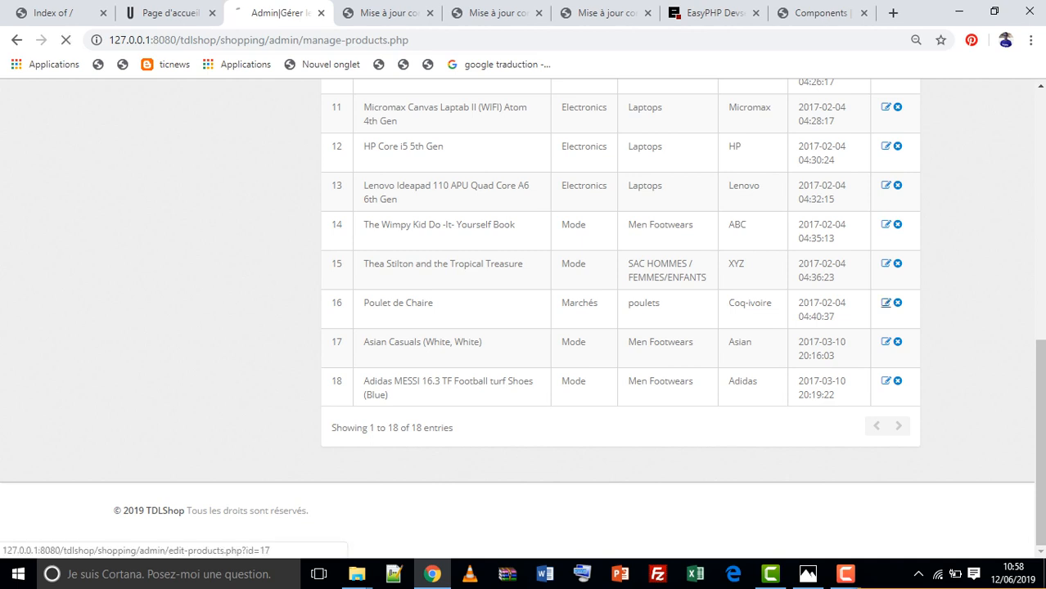
{"action": "scroll", "coordinate": [524, 320], "scroll_direction": "down", "scroll_amount": 9}
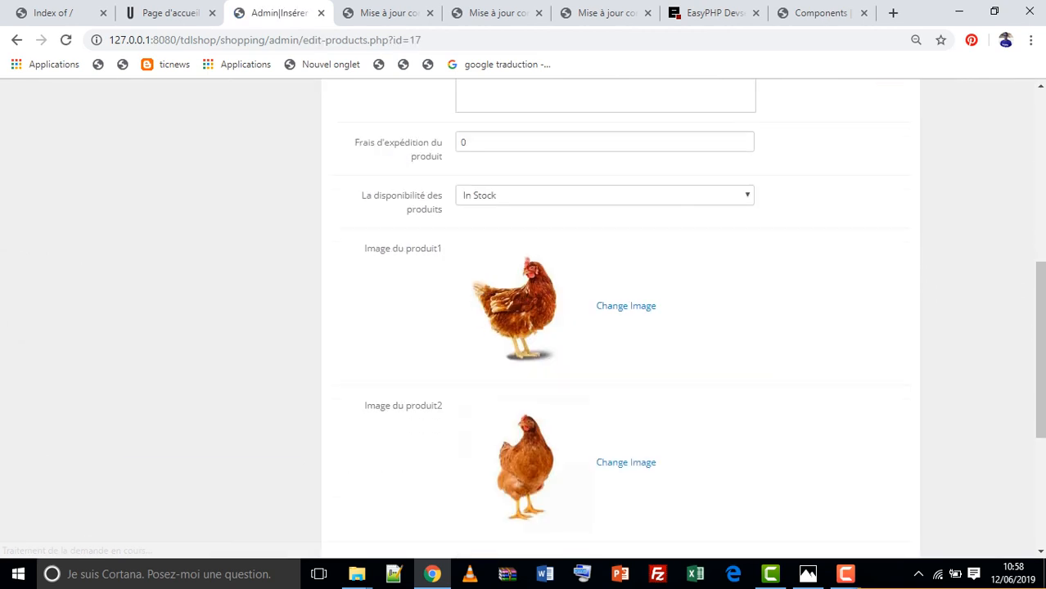
{"action": "scroll", "coordinate": [524, 320], "scroll_direction": "up", "scroll_amount": 5}
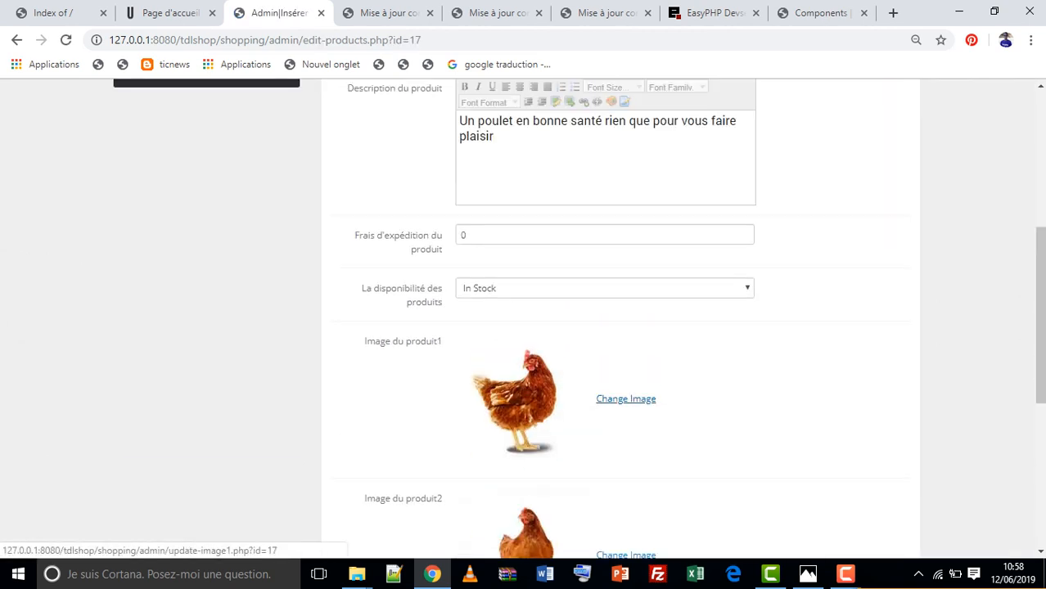
{"action": "scroll", "coordinate": [622, 401], "scroll_direction": "up", "scroll_amount": 3}
{"action": "scroll", "coordinate": [524, 319], "scroll_direction": "up", "scroll_amount": 2}
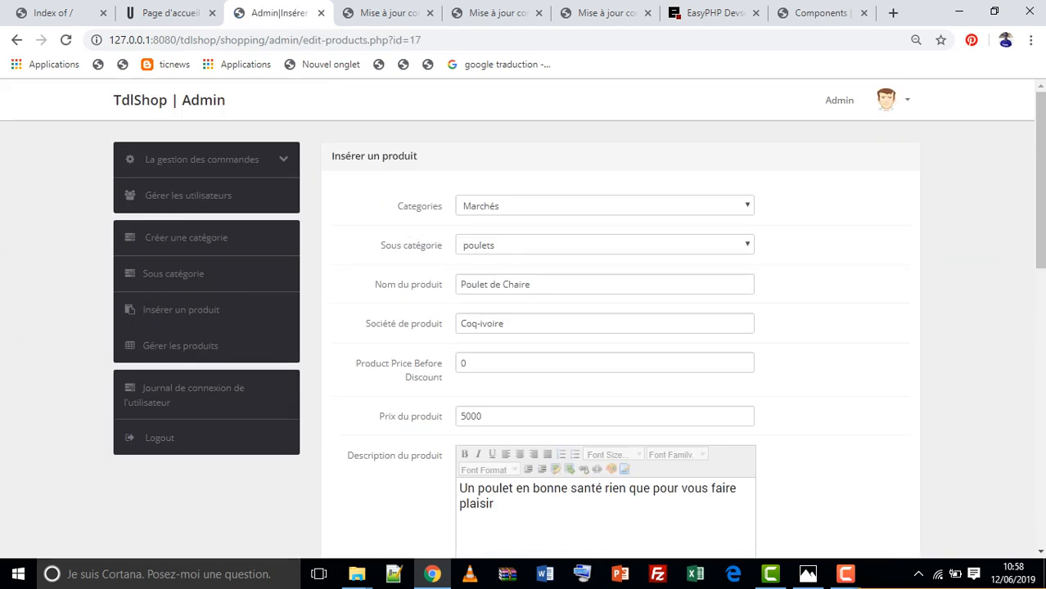
{"action": "scroll", "coordinate": [524, 320], "scroll_direction": "down", "scroll_amount": 8}
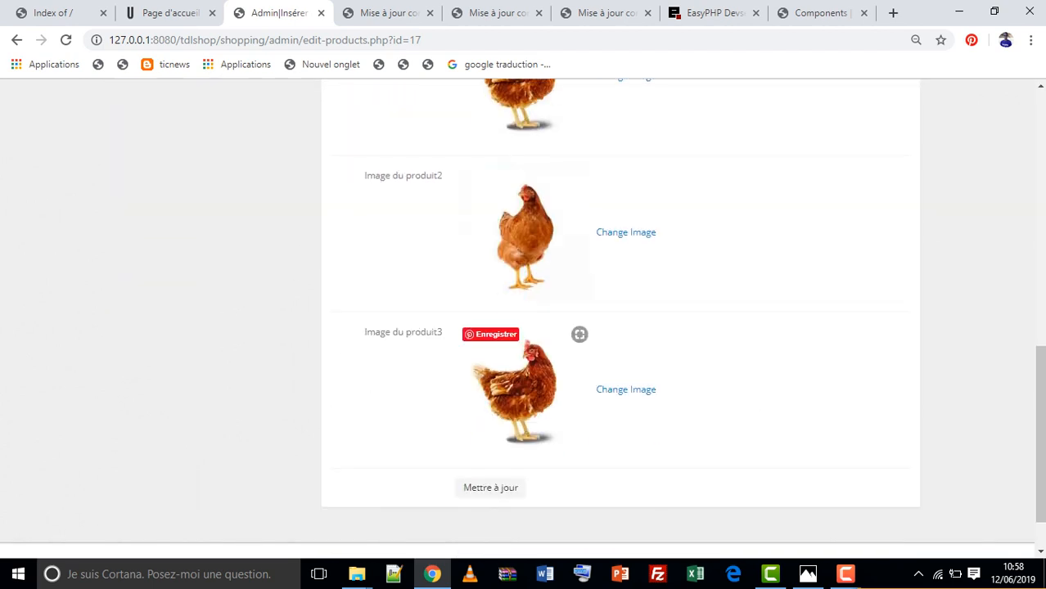
{"action": "scroll", "coordinate": [524, 327], "scroll_direction": "up", "scroll_amount": 8}
Step: Open the user login journal and look over its connection times, disconnection times and statuses
{"action": "left_click", "coordinate": [189, 394]}
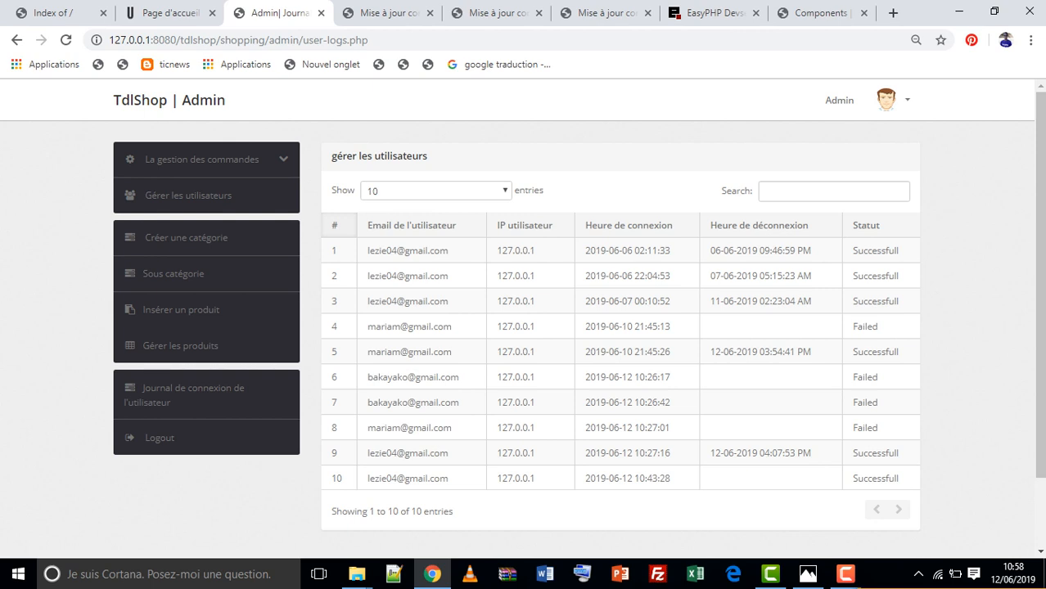
{"action": "scroll", "coordinate": [523, 311], "scroll_direction": "down", "scroll_amount": 1}
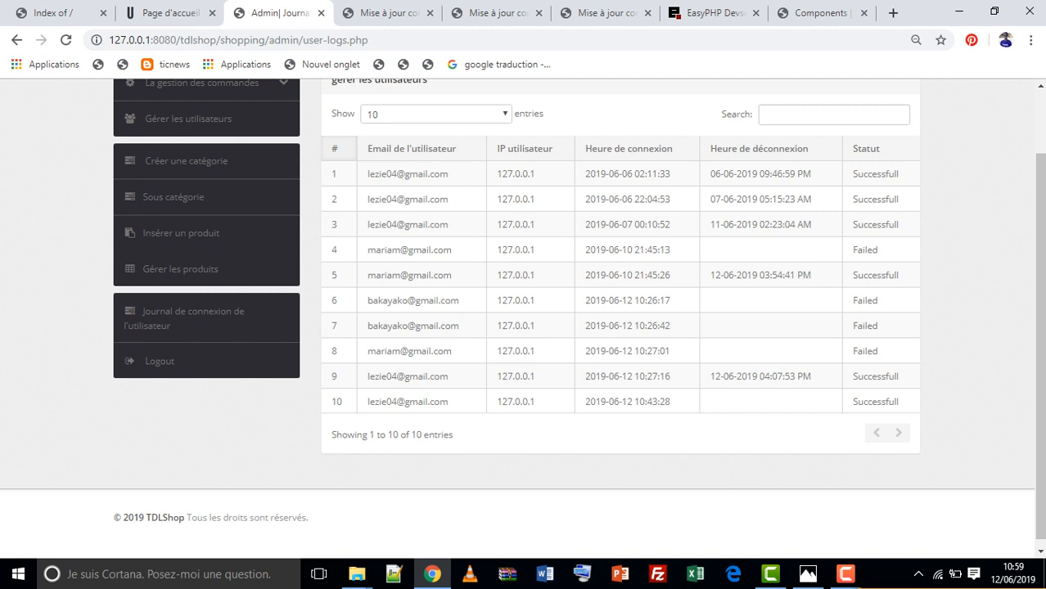
{"action": "scroll", "coordinate": [524, 319], "scroll_direction": "up", "scroll_amount": 2}
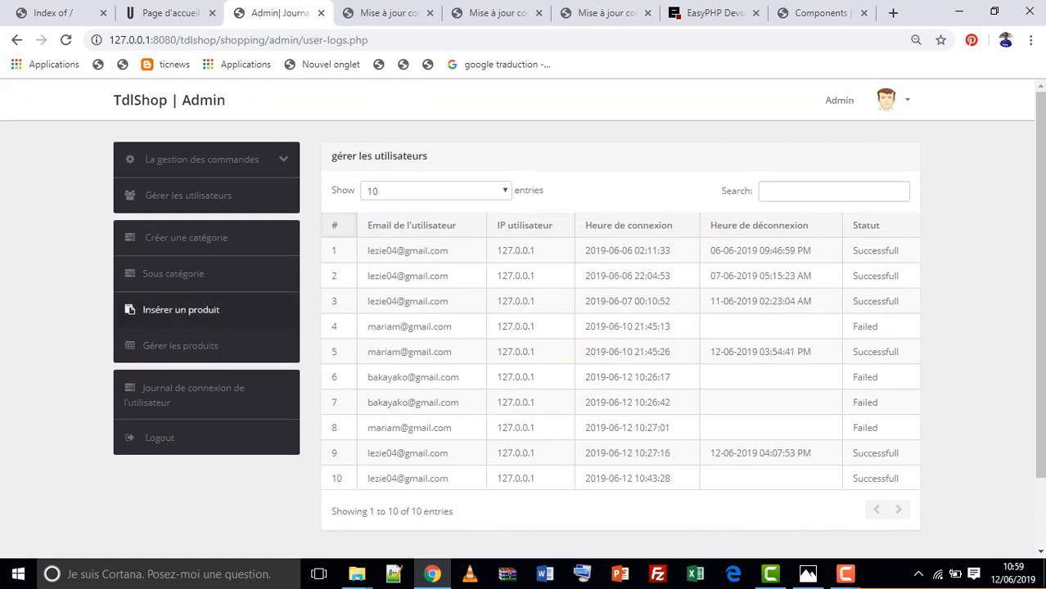
{"action": "scroll", "coordinate": [188, 395], "scroll_direction": "down", "scroll_amount": 1}
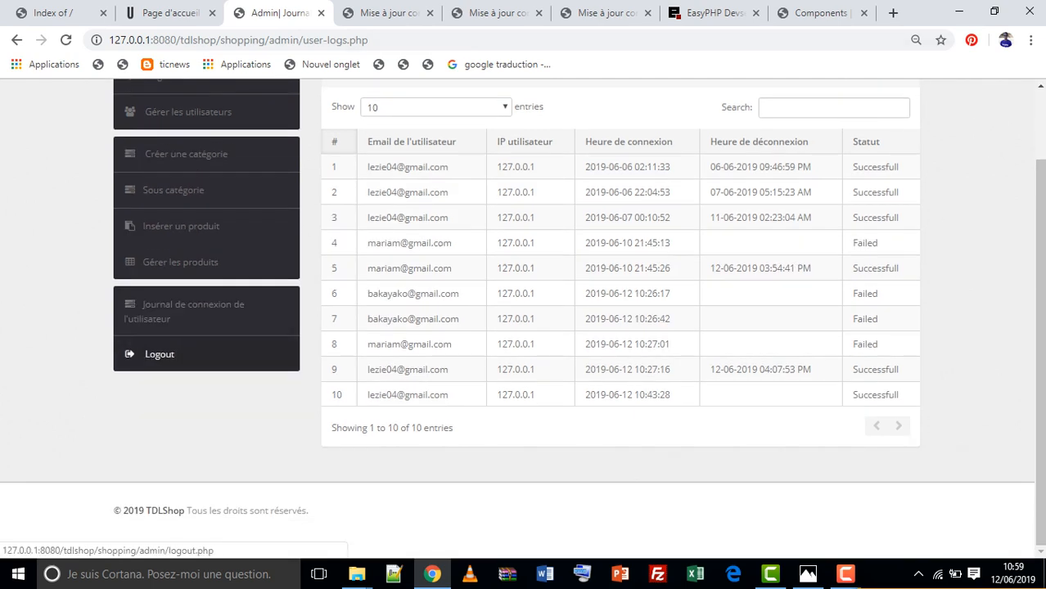
{"action": "scroll", "coordinate": [189, 356], "scroll_direction": "up", "scroll_amount": 1}
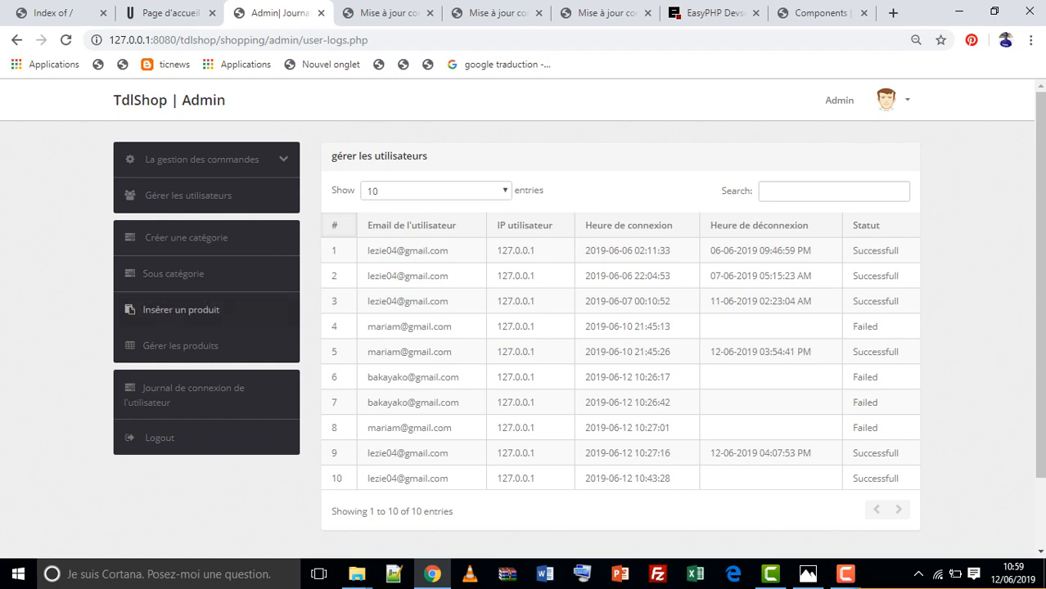
Step: Return to the shop's home page and view it down to the brands and footer information
{"action": "left_click", "coordinate": [167, 12]}
{"action": "scroll", "coordinate": [522, 319], "scroll_direction": "down", "scroll_amount": 15}
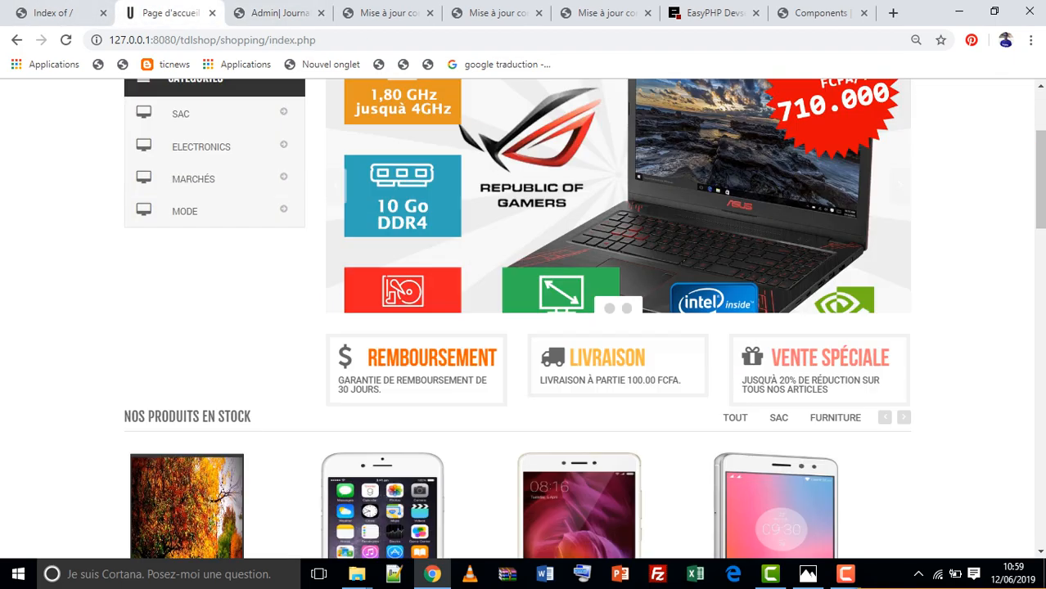
{"action": "scroll", "coordinate": [522, 319], "scroll_direction": "down", "scroll_amount": 5}
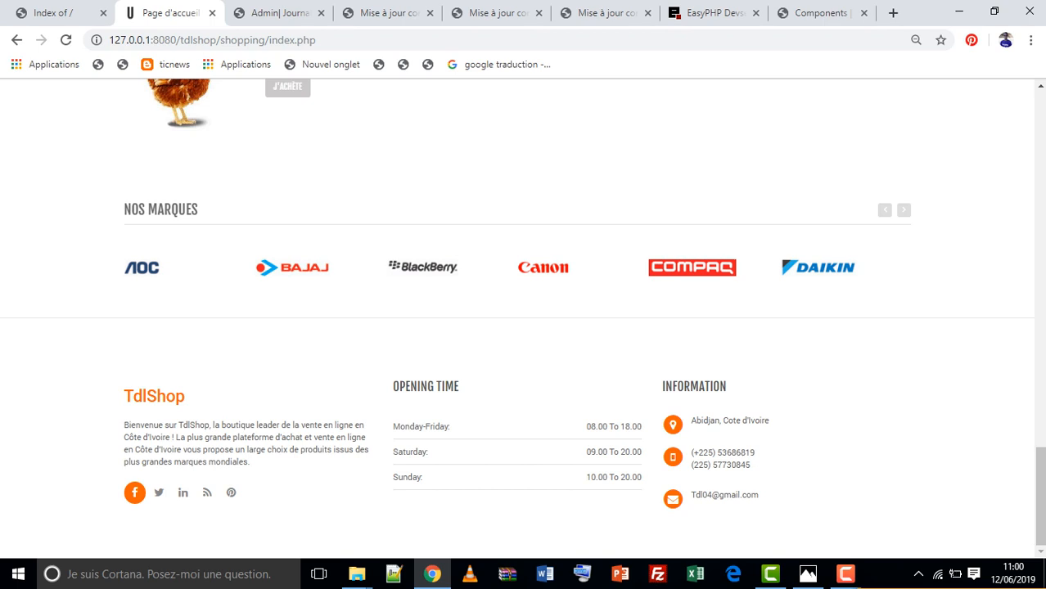
{"action": "scroll", "coordinate": [517, 317], "scroll_direction": "up", "scroll_amount": 4}
{"action": "scroll", "coordinate": [518, 318], "scroll_direction": "down", "scroll_amount": 4}
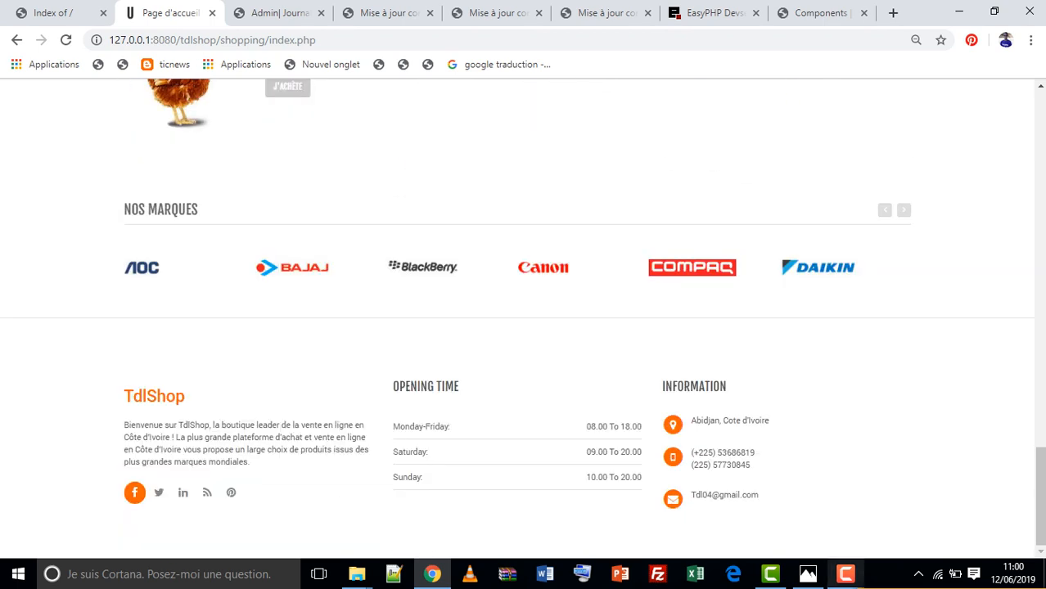
Step: Review the home page again, from the promotional banner through the stock, smartphone, computer, mode and market product sections
{"action": "left_click", "coordinate": [846, 574]}
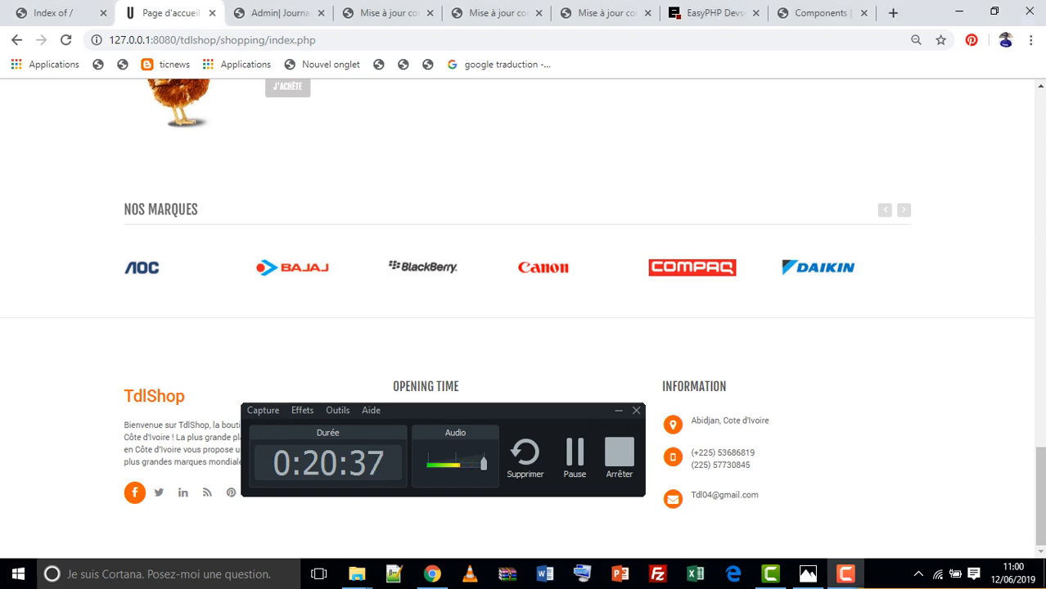
{"action": "scroll", "coordinate": [518, 318], "scroll_direction": "up", "scroll_amount": 15}
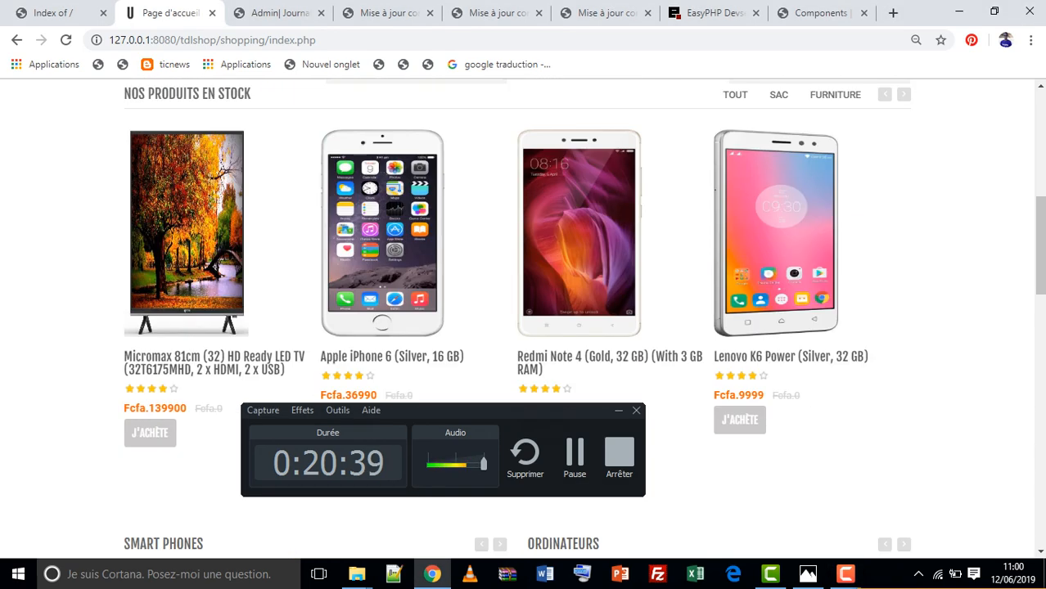
{"action": "scroll", "coordinate": [518, 318], "scroll_direction": "up", "scroll_amount": 6}
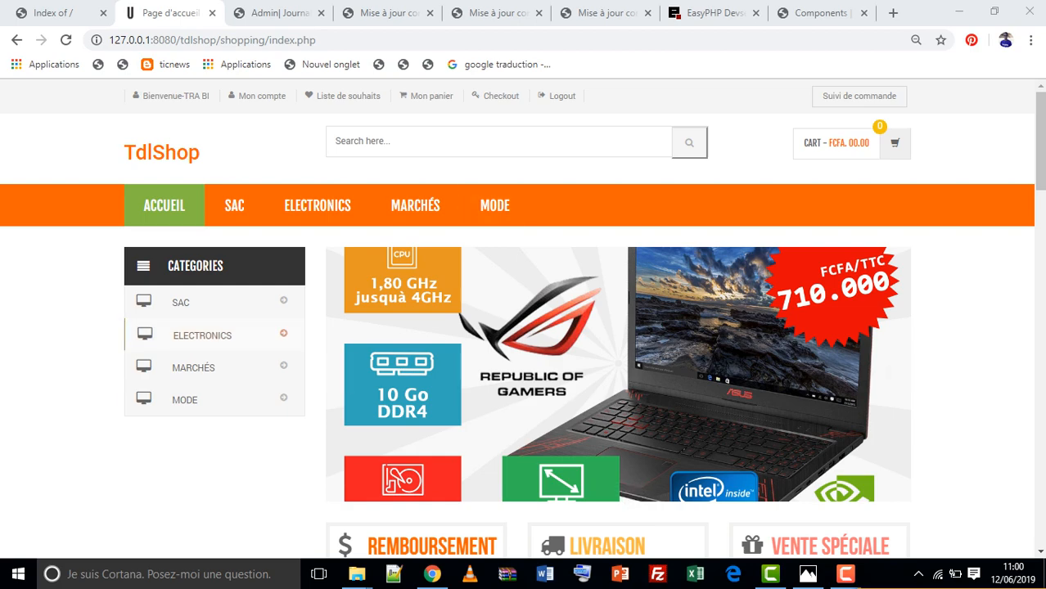
{"action": "scroll", "coordinate": [524, 319], "scroll_direction": "down", "scroll_amount": 5}
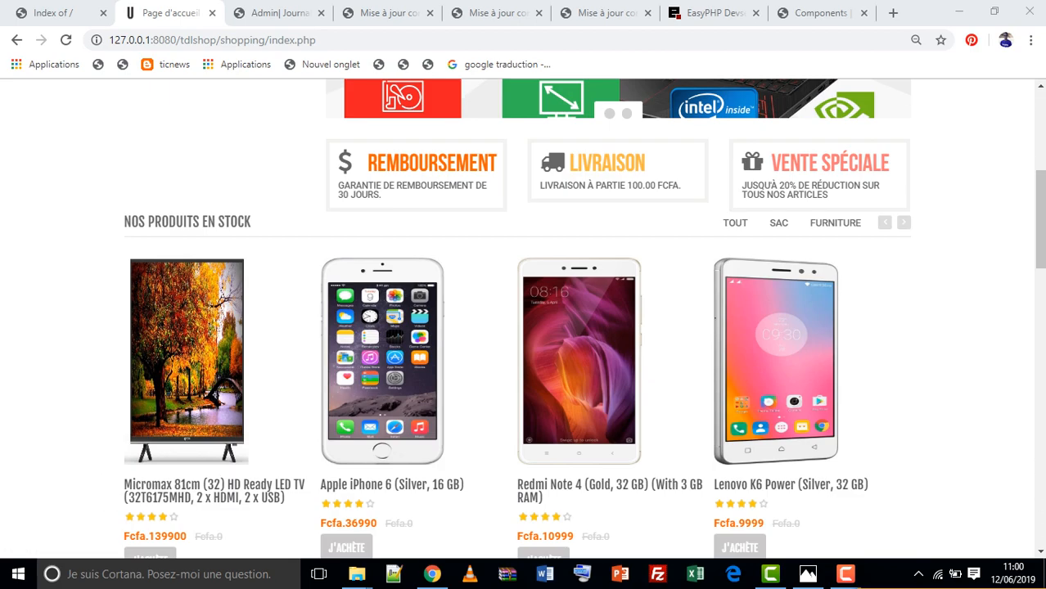
{"action": "scroll", "coordinate": [573, 360], "scroll_direction": "down", "scroll_amount": 10}
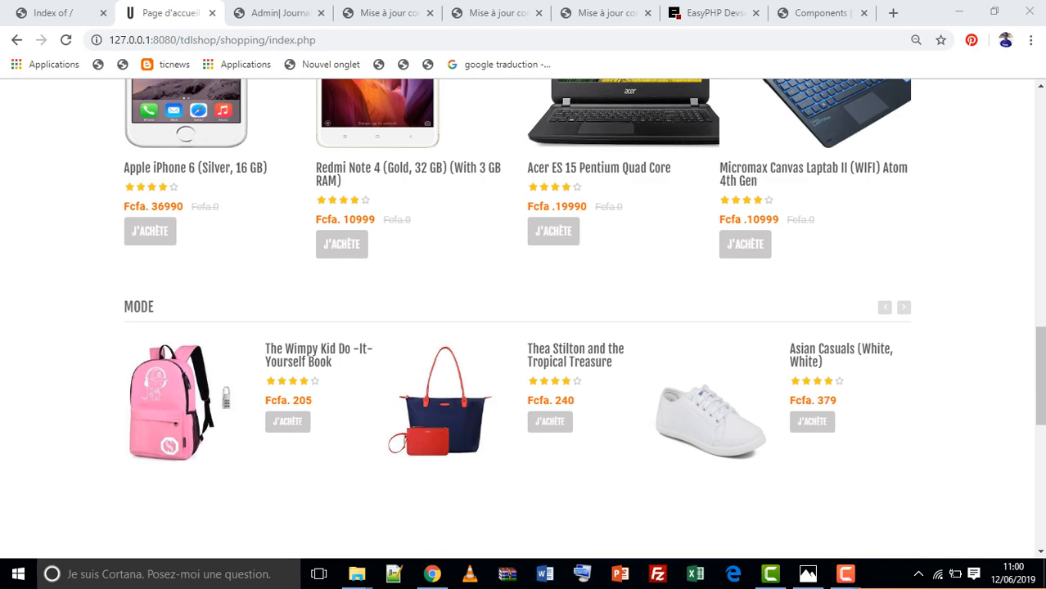
{"action": "scroll", "coordinate": [524, 320], "scroll_direction": "down", "scroll_amount": 7}
{"action": "scroll", "coordinate": [523, 319], "scroll_direction": "down", "scroll_amount": 1}
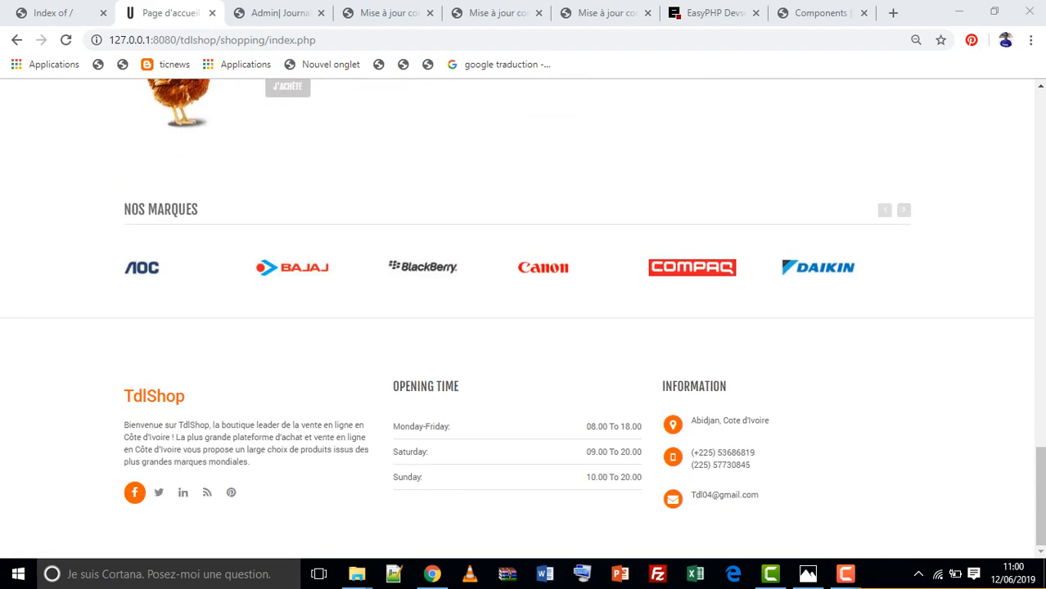
{"action": "scroll", "coordinate": [524, 319], "scroll_direction": "up", "scroll_amount": 5}
{"action": "scroll", "coordinate": [524, 319], "scroll_direction": "up", "scroll_amount": 15}
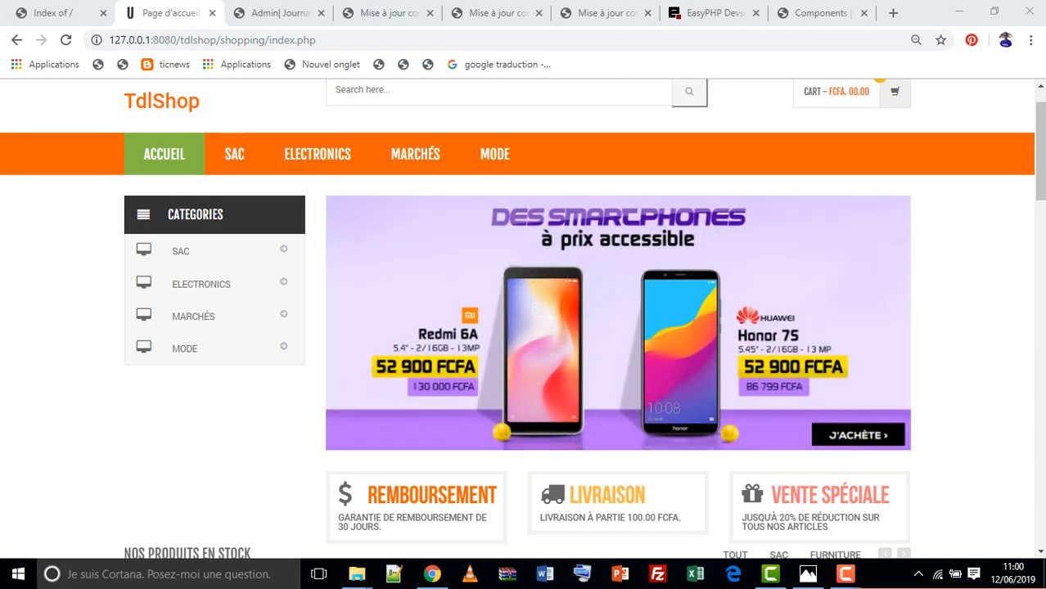
{"action": "scroll", "coordinate": [524, 319], "scroll_direction": "down", "scroll_amount": 16}
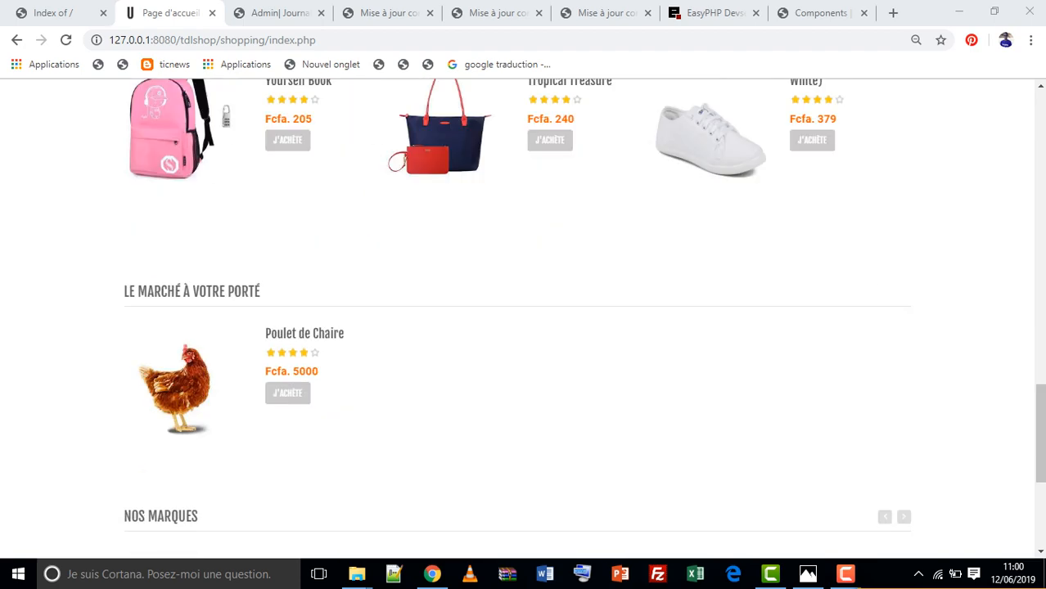
Step: Look back over the home page from the market section up to the category list, promotional banners and service offers
{"action": "scroll", "coordinate": [524, 320], "scroll_direction": "down", "scroll_amount": 2}
{"action": "scroll", "coordinate": [704, 280], "scroll_direction": "up", "scroll_amount": 18}
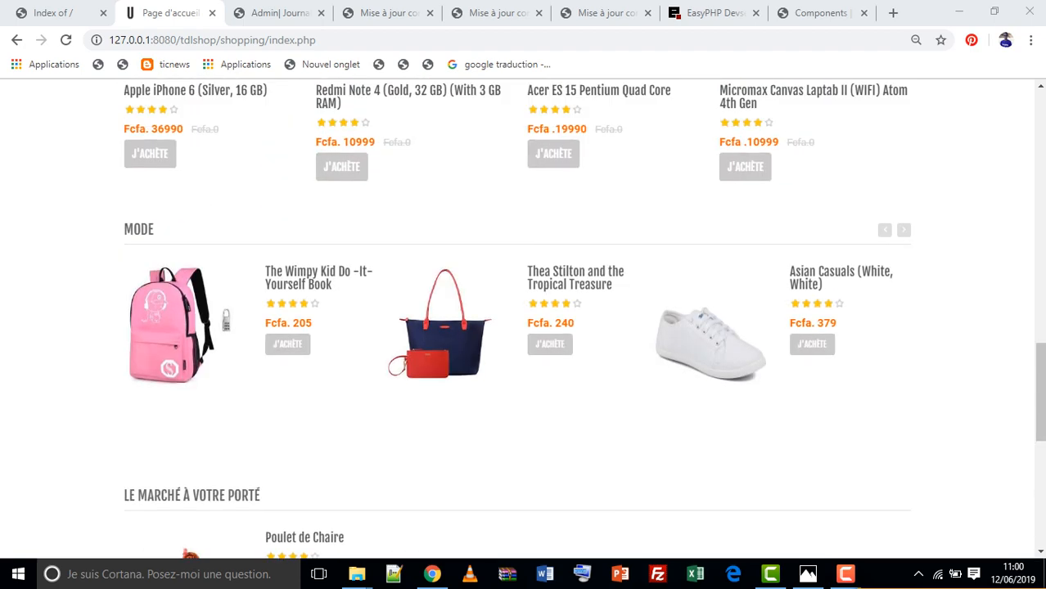
{"action": "scroll", "coordinate": [704, 280], "scroll_direction": "up", "scroll_amount": 1}
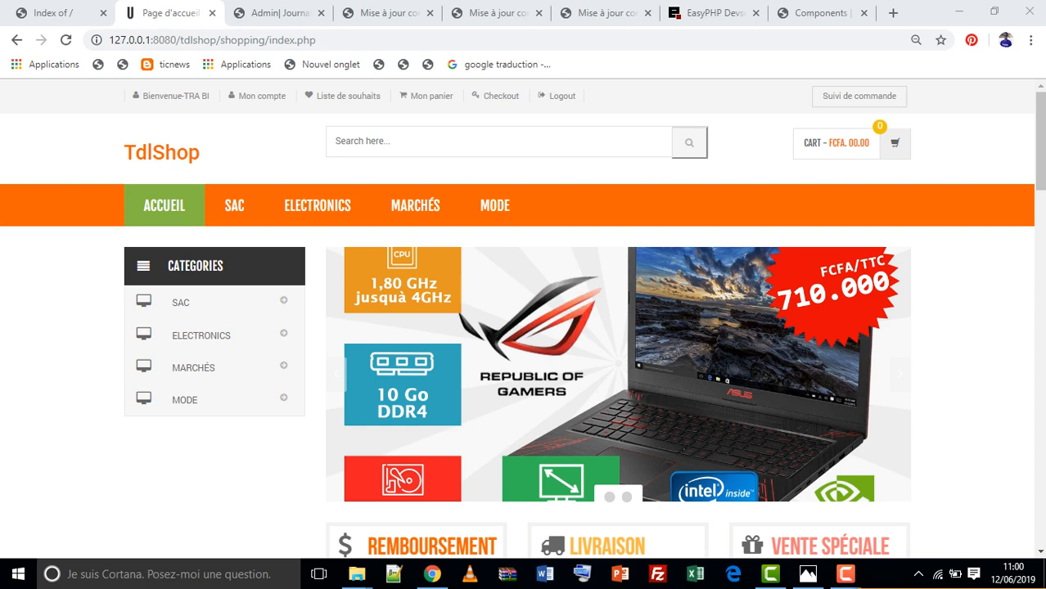
{"action": "scroll", "coordinate": [618, 327], "scroll_direction": "down", "scroll_amount": 5}
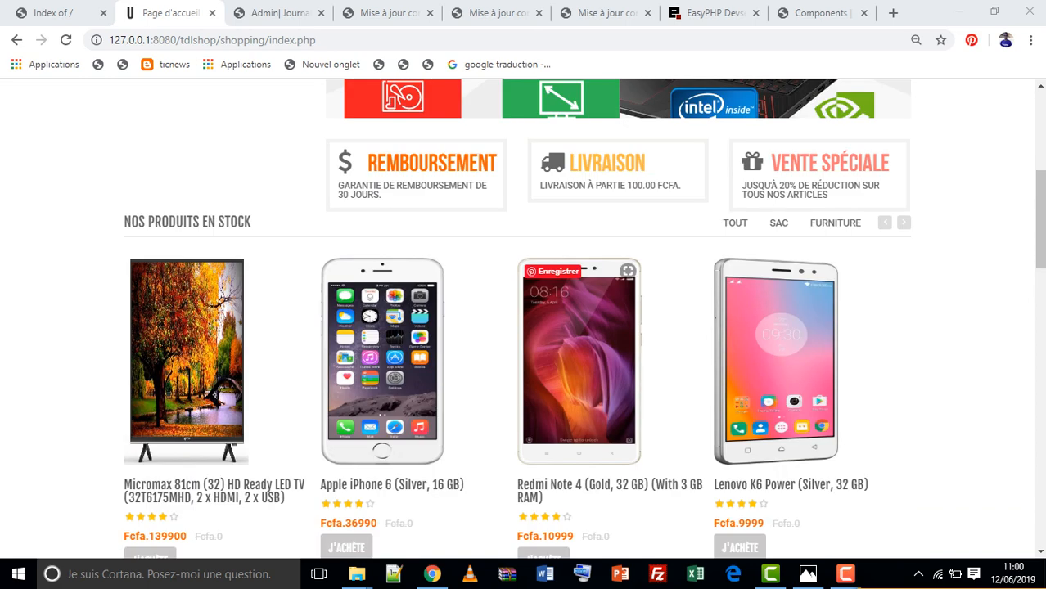
{"action": "scroll", "coordinate": [618, 327], "scroll_direction": "up", "scroll_amount": 5}
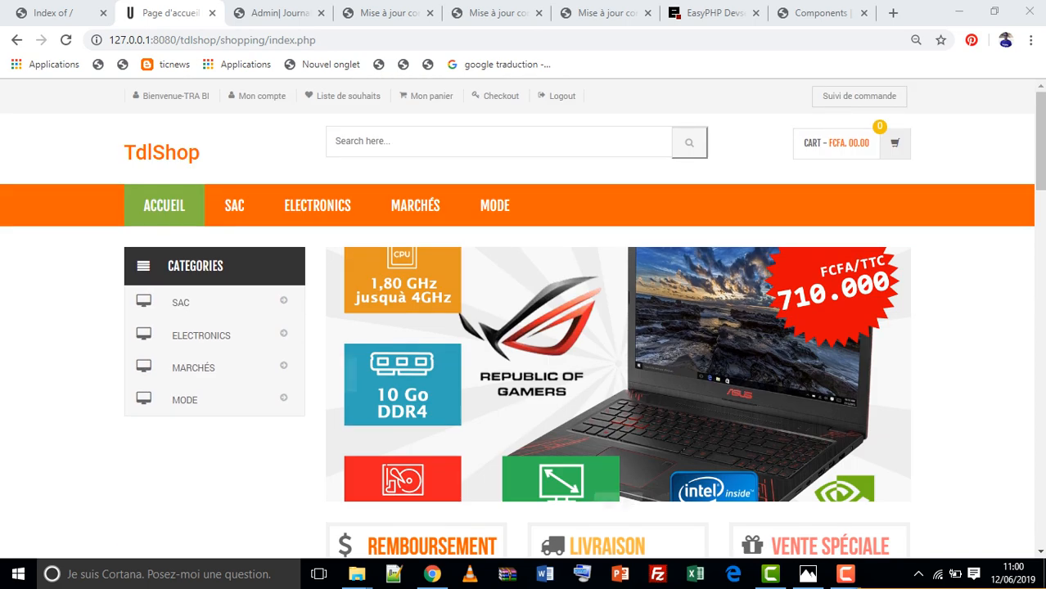
{"action": "scroll", "coordinate": [524, 319], "scroll_direction": "down", "scroll_amount": 3}
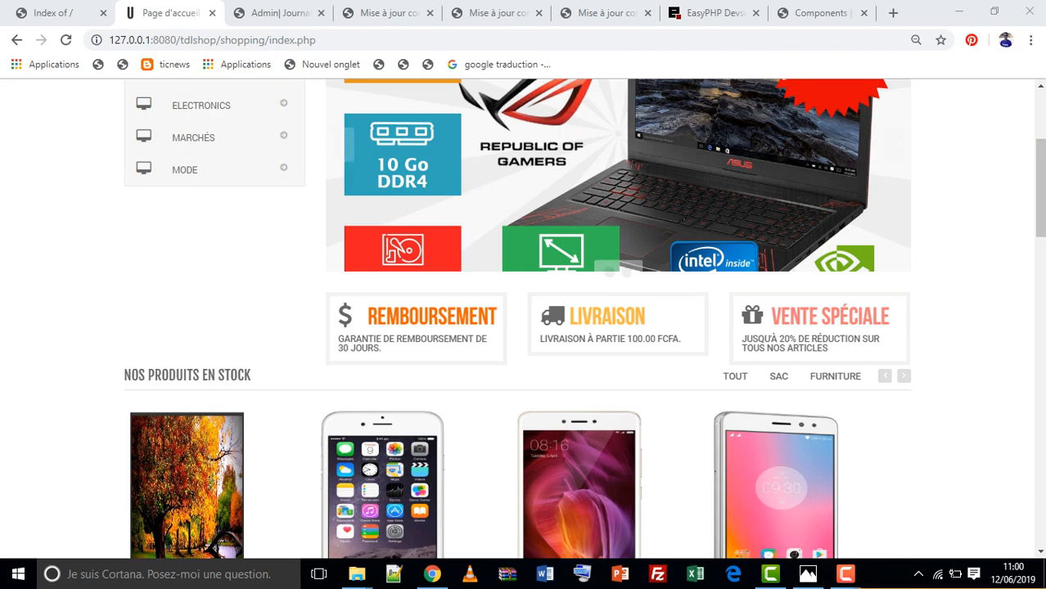
{"action": "scroll", "coordinate": [524, 320], "scroll_direction": "up", "scroll_amount": 3}
{"action": "scroll", "coordinate": [524, 319], "scroll_direction": "down", "scroll_amount": 1}
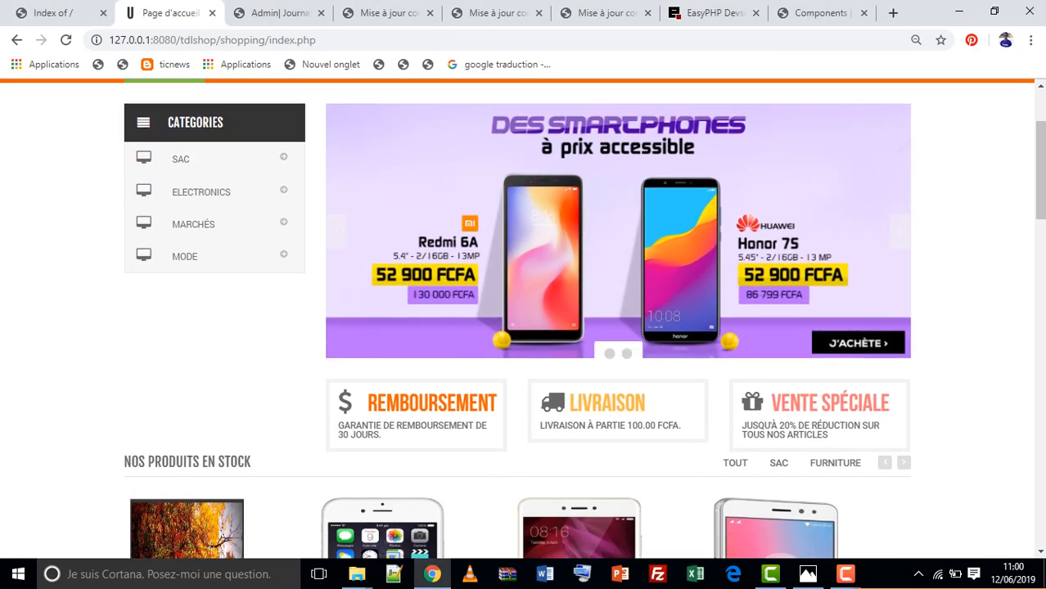
{"action": "scroll", "coordinate": [524, 320], "scroll_direction": "up", "scroll_amount": 1}
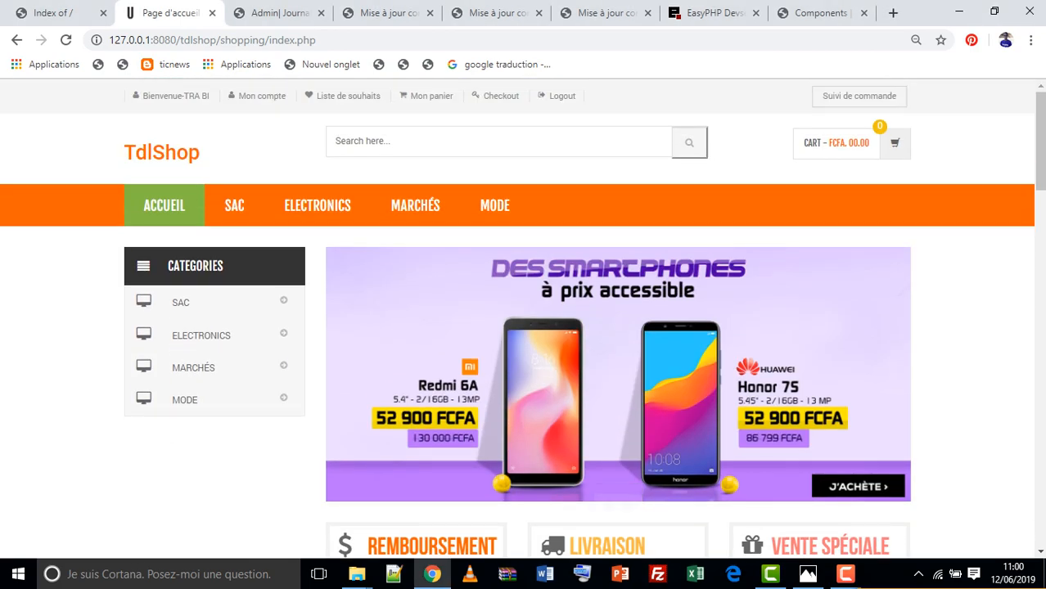
{"action": "left_click", "coordinate": [845, 574]}
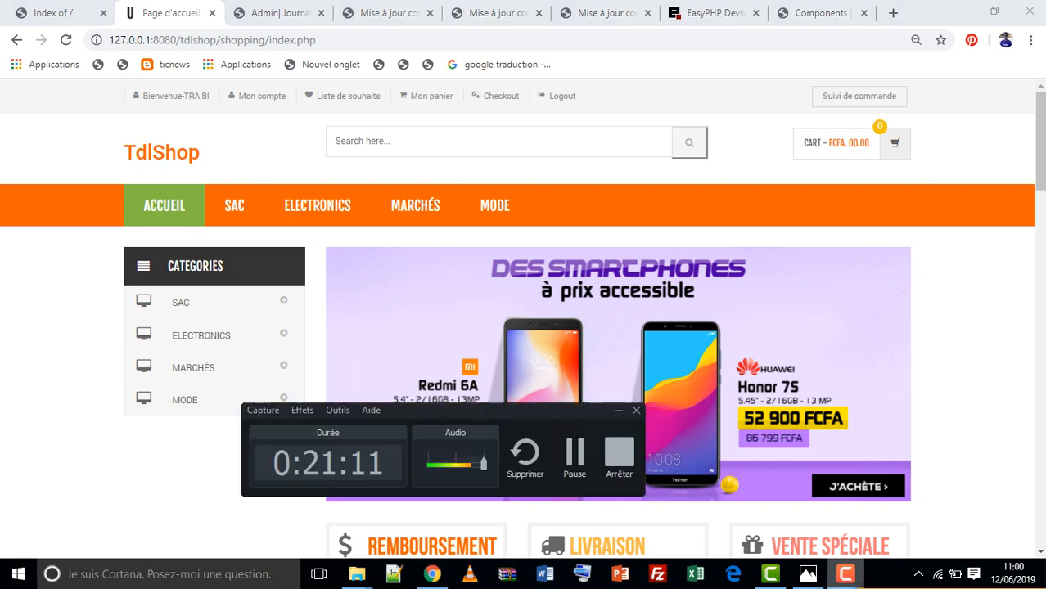